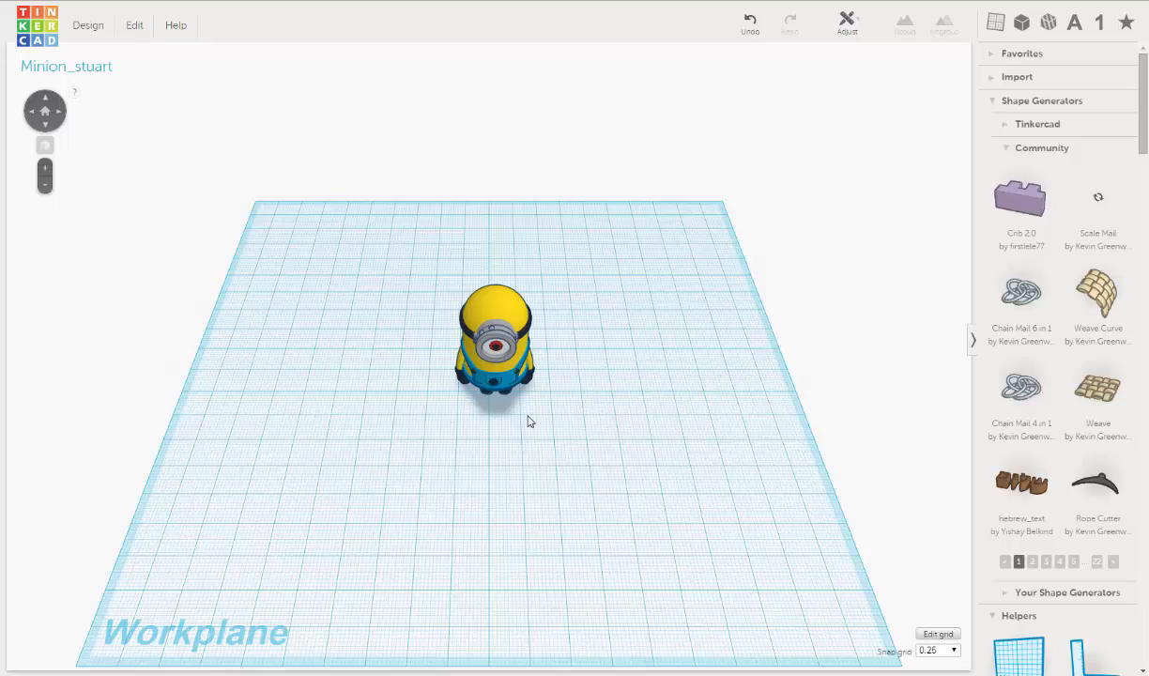
Step: Examine the Minion model up close from the front and slightly from the side
right_click_drag(519, 374, 526, 340)
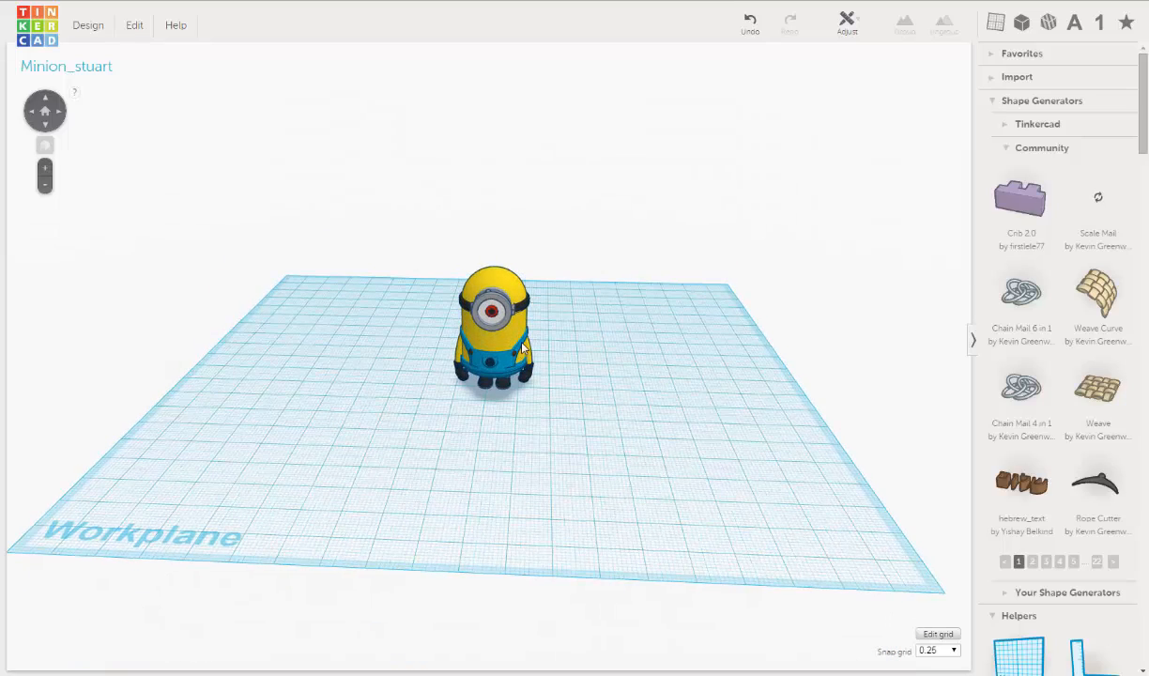
scroll(522, 336, "up", 5)
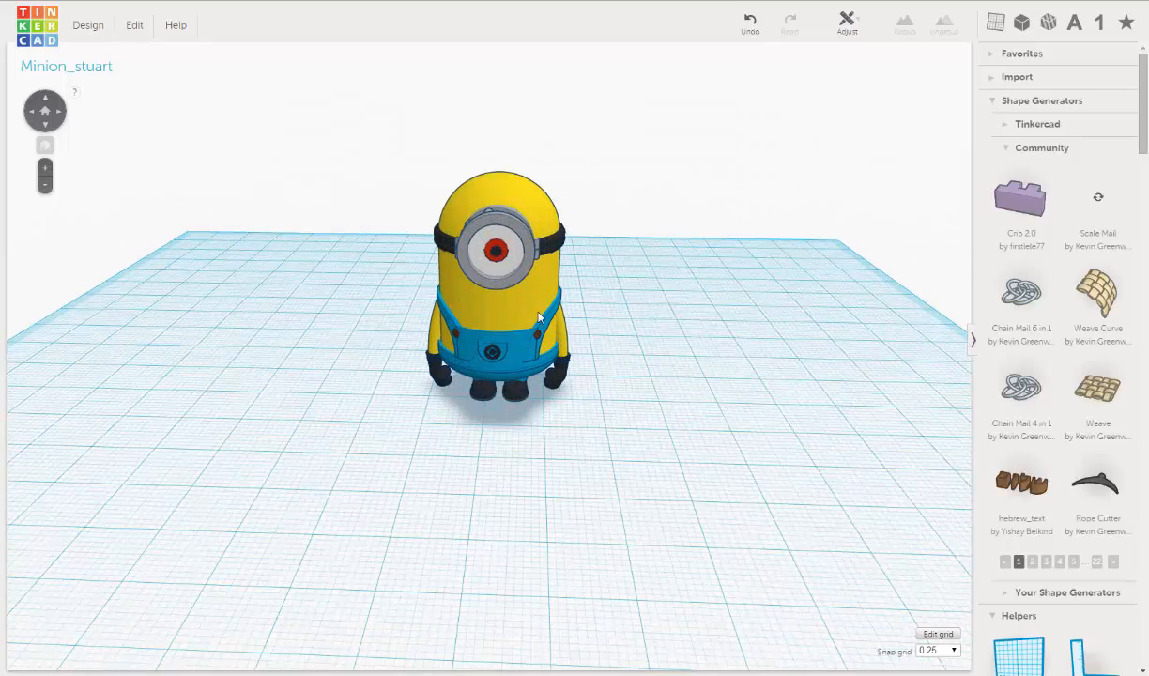
right_click_drag(540, 305, 544, 293)
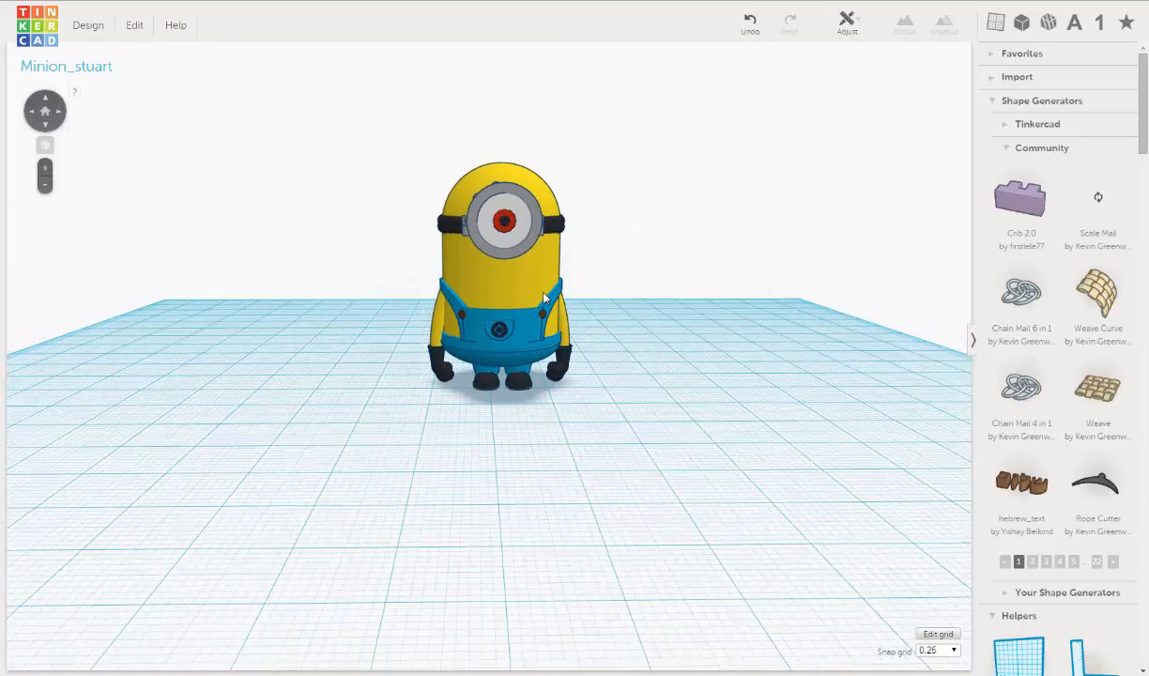
scroll(544, 293, "up", 2)
scroll(544, 298, "up", 2)
scroll(542, 369, "down", 2)
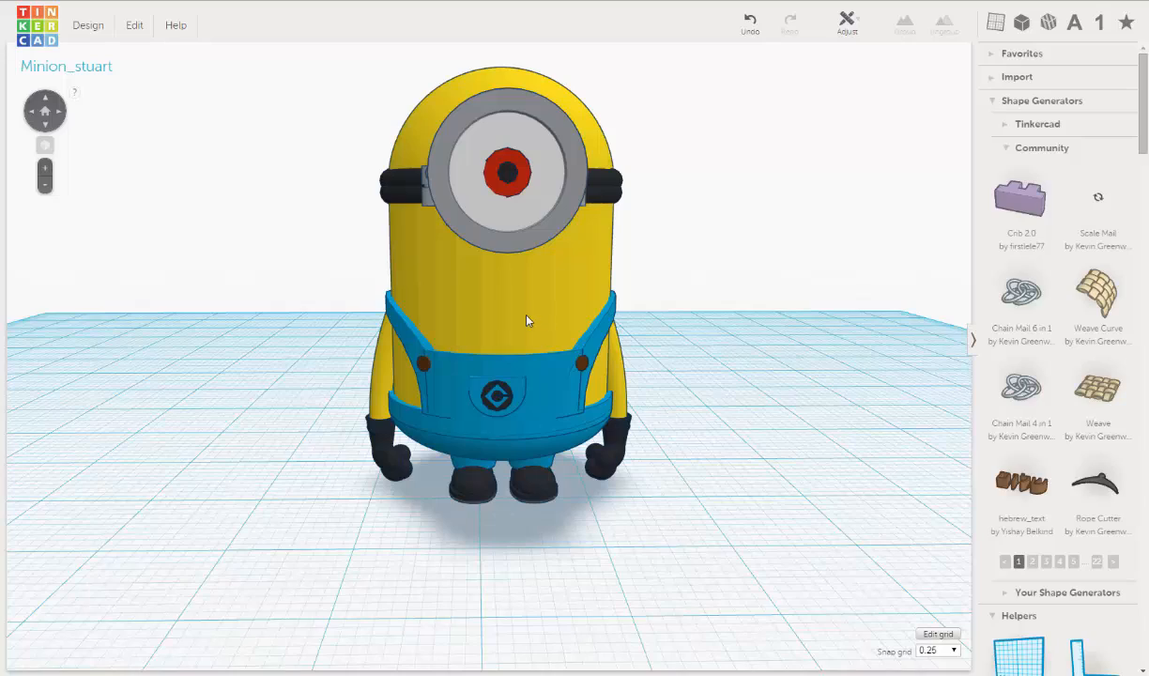
right_click_drag(526, 320, 552, 325)
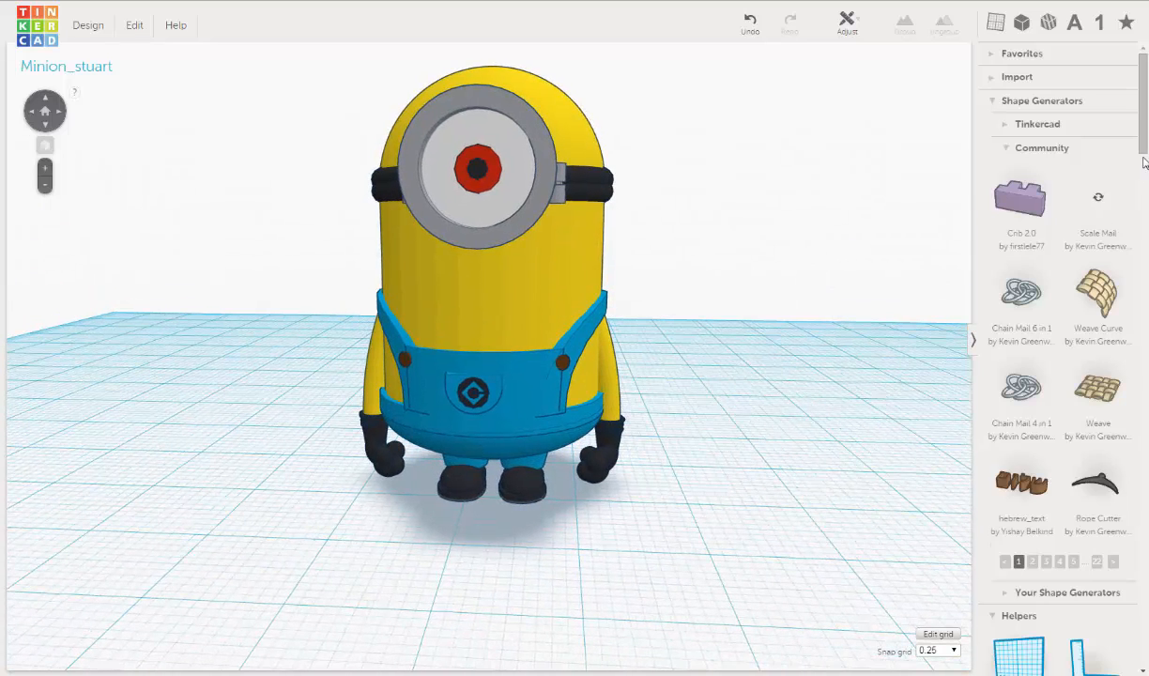
Step: Find the Extrusion More Handles shape among the community shape generators and place it on the workplane beside the Minion
left_click(1033, 563)
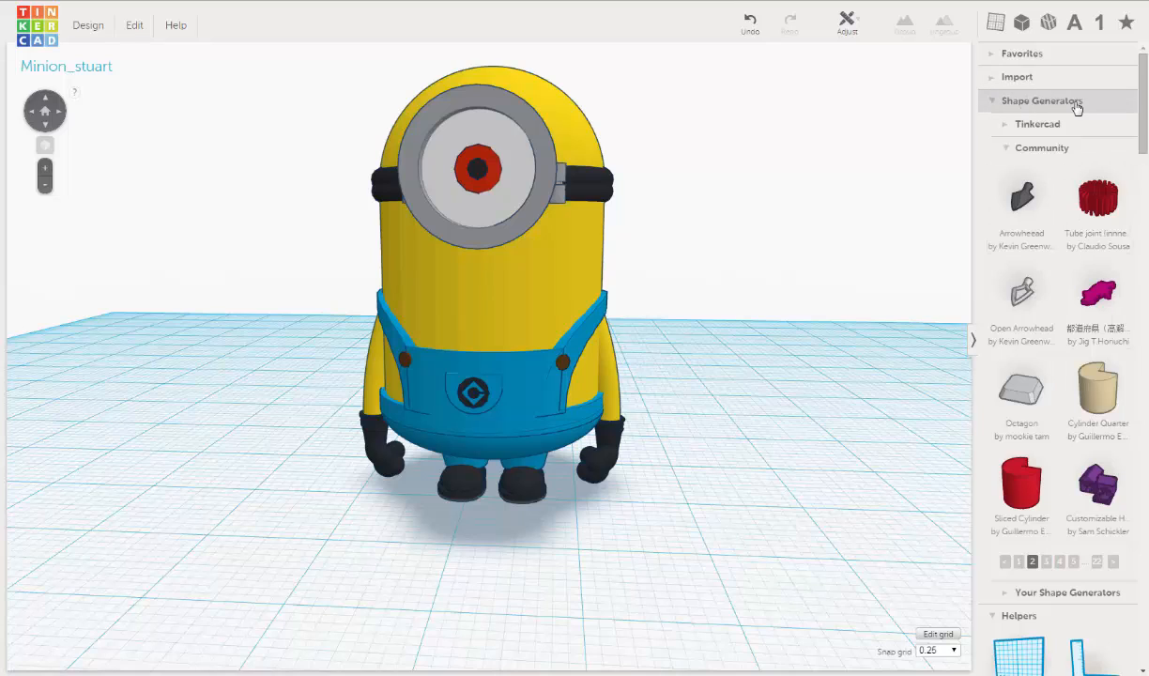
left_click(1075, 562)
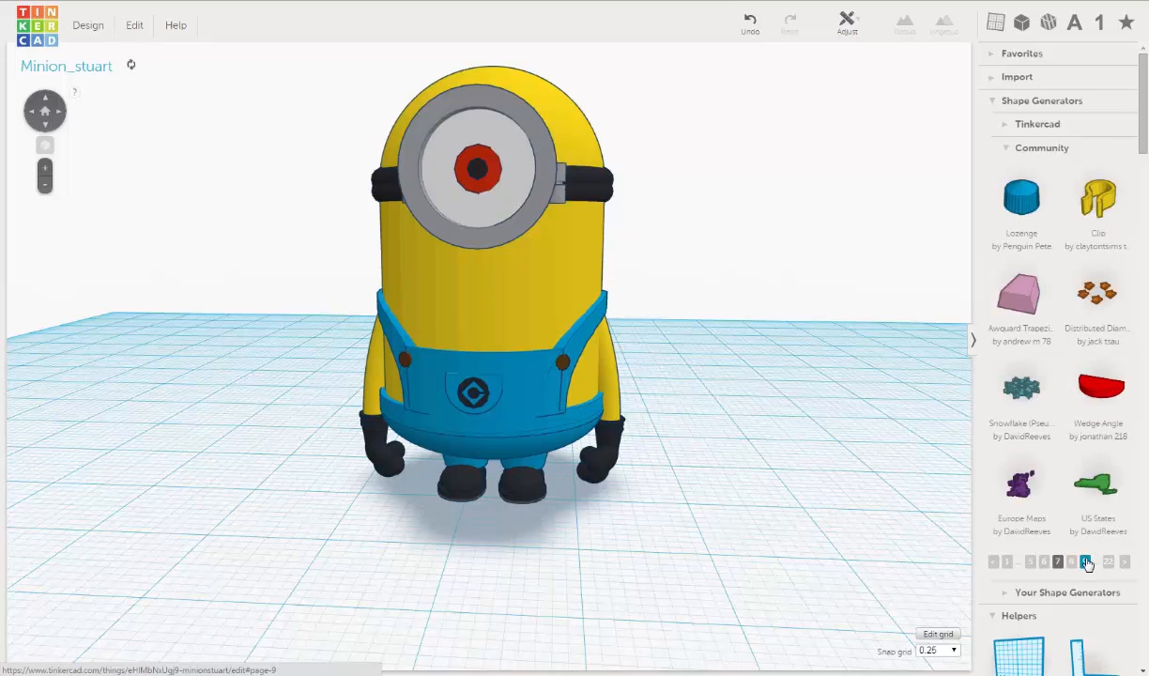
left_click(1086, 562)
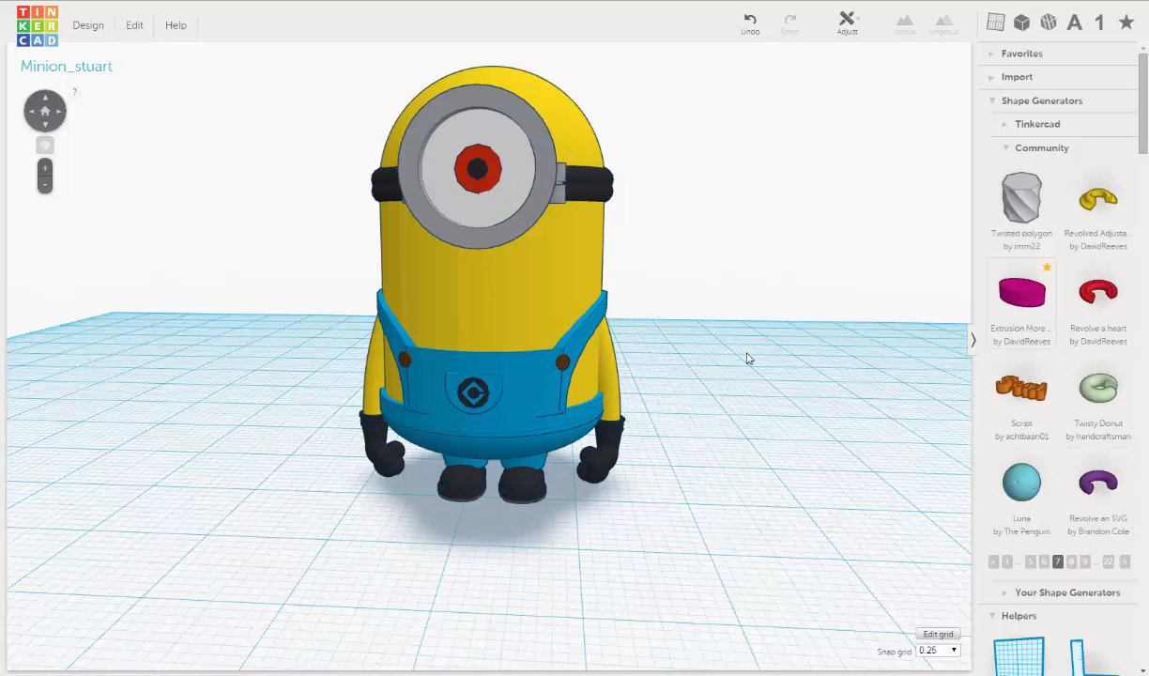
scroll(736, 354, "down", 5)
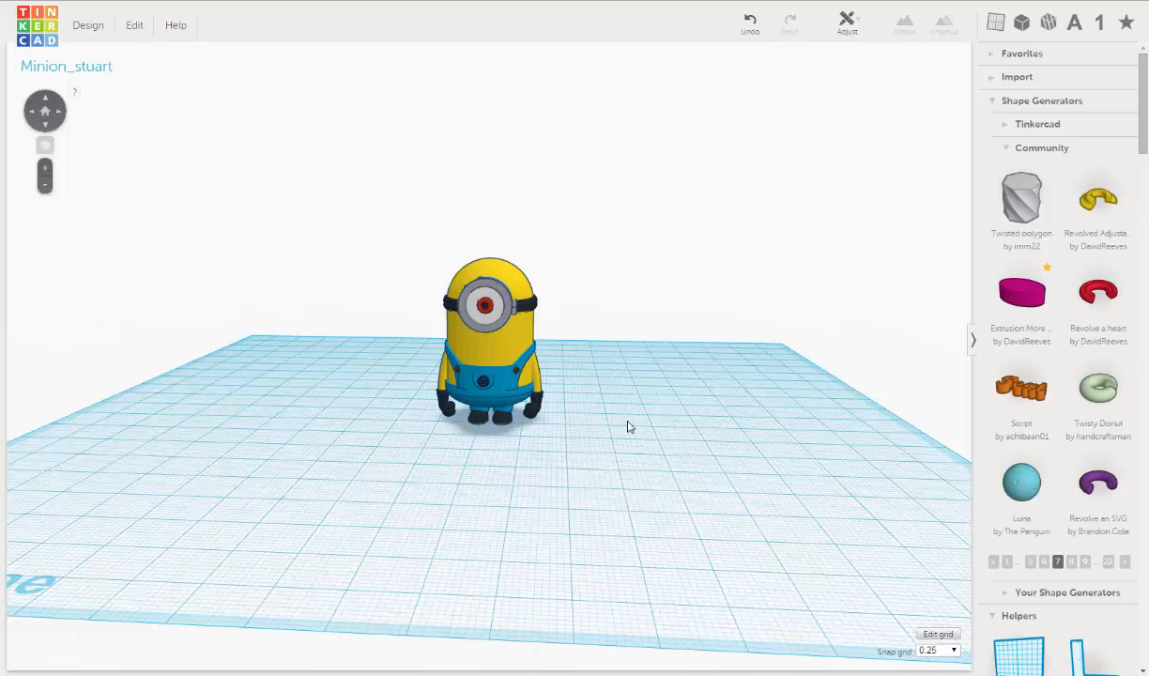
right_click_drag(629, 427, 901, 356)
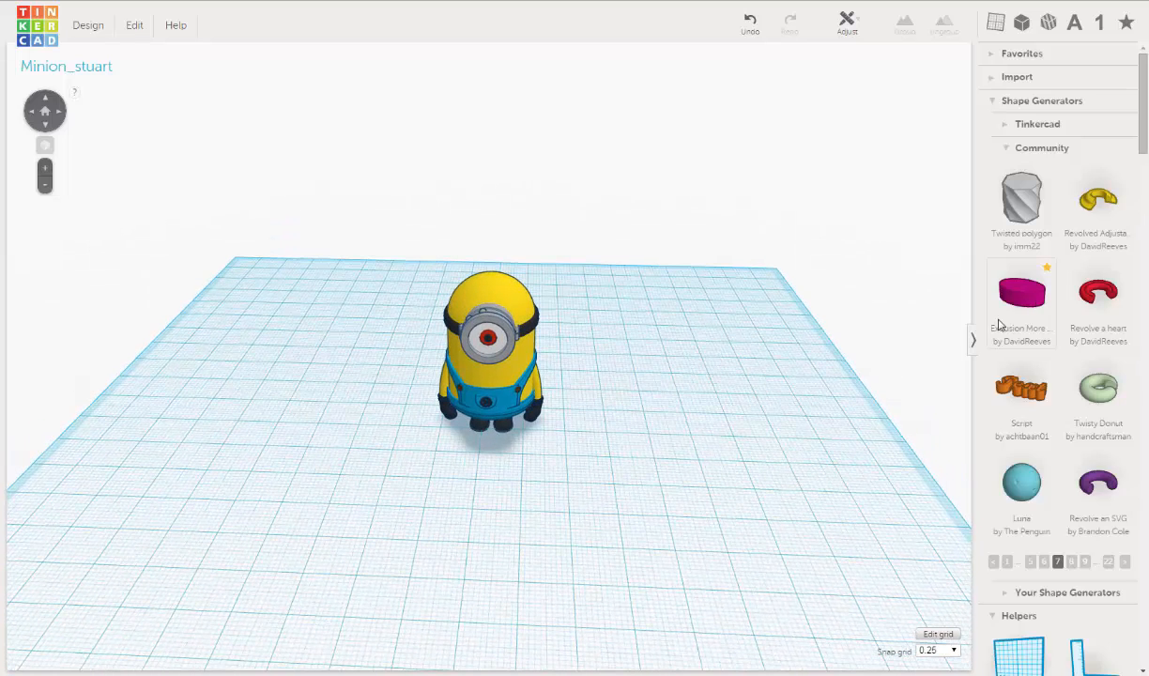
left_click_drag(999, 321, 767, 437)
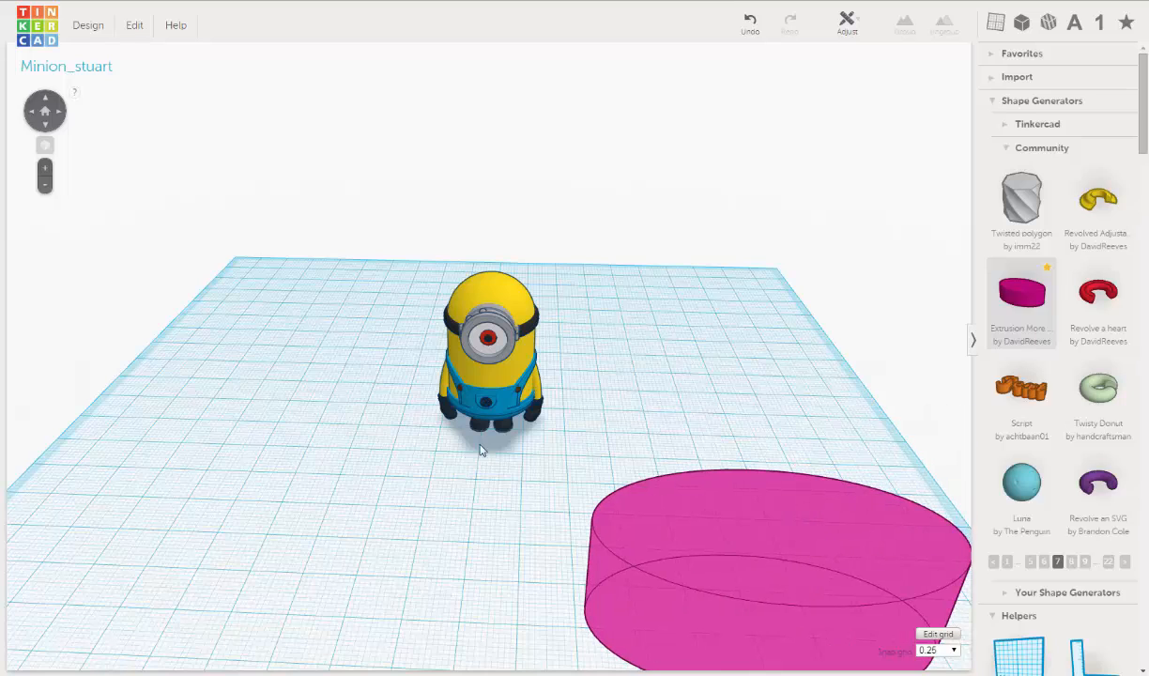
left_click_drag(845, 545, 690, 431)
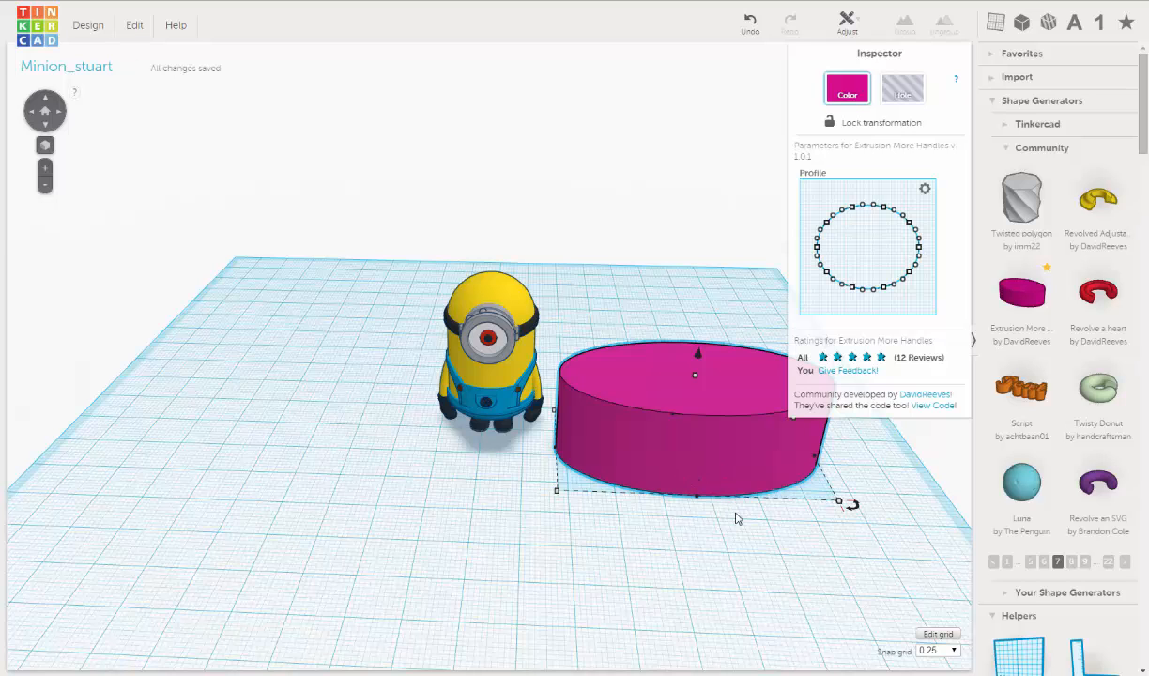
Step: Rotate the magenta extrusion upright so its oval face points toward the Minion's front
right_click_drag(670, 527, 729, 382)
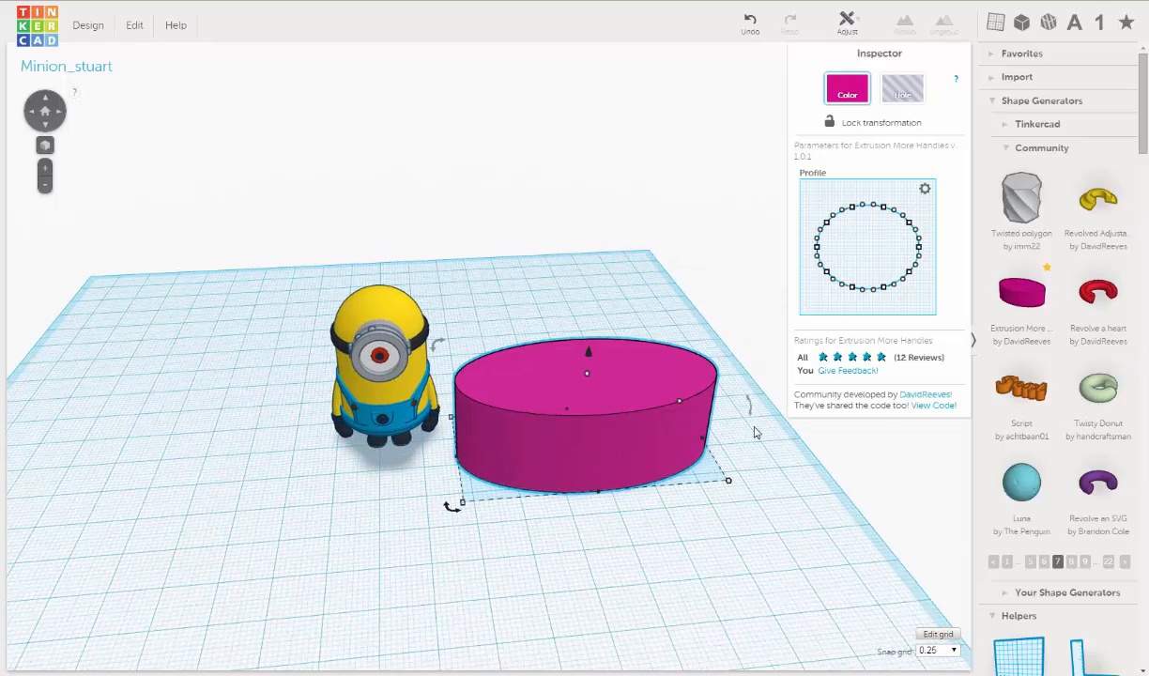
right_click_drag(754, 432, 763, 366)
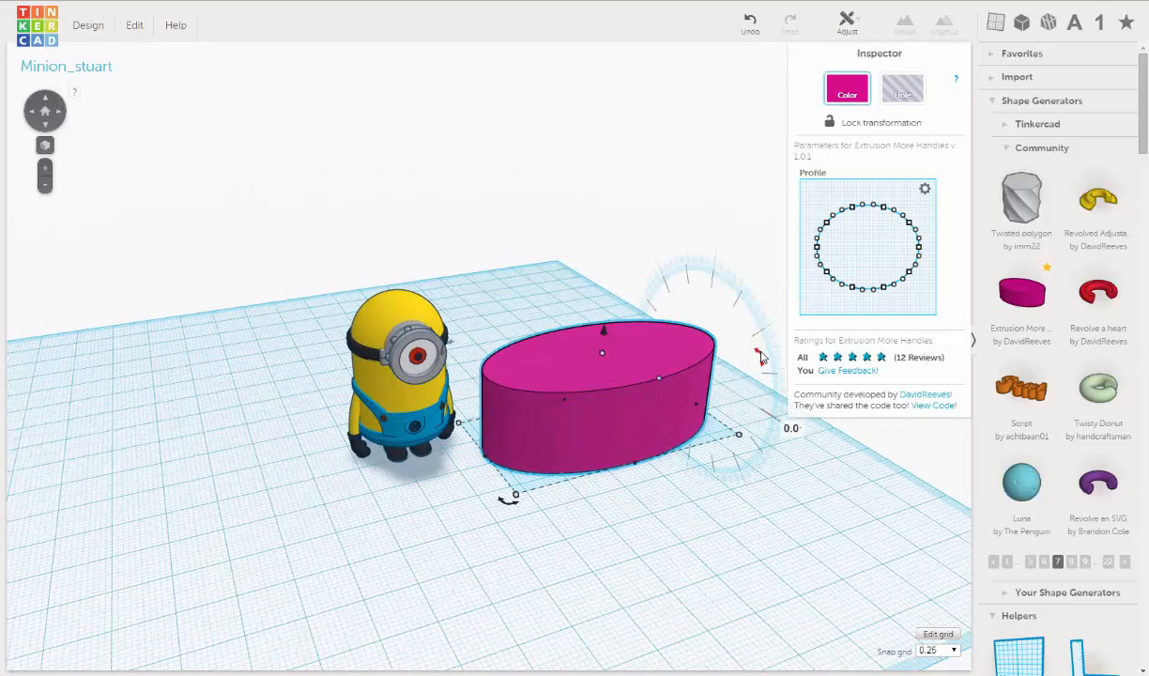
left_click_drag(754, 438, 737, 471)
right_click_drag(641, 488, 647, 529)
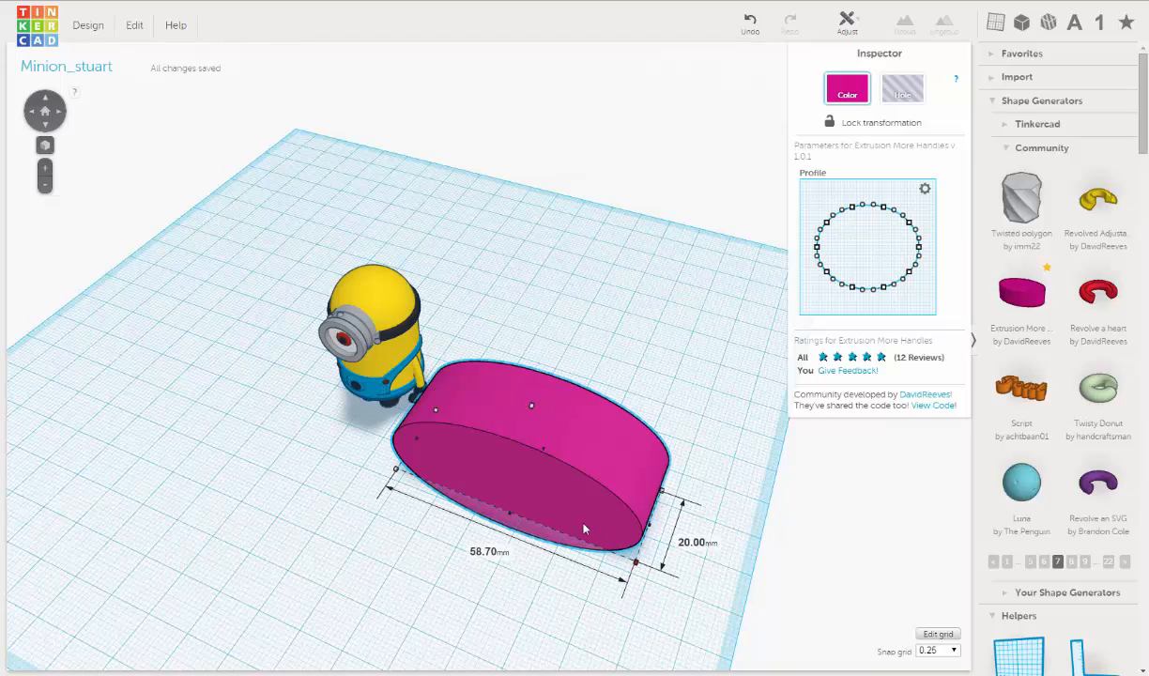
Step: Scale the magenta extrusion down proportionally until it is narrower than the Minion's body, and place it in front of the feet
left_click_drag(584, 531, 407, 444, "shift")
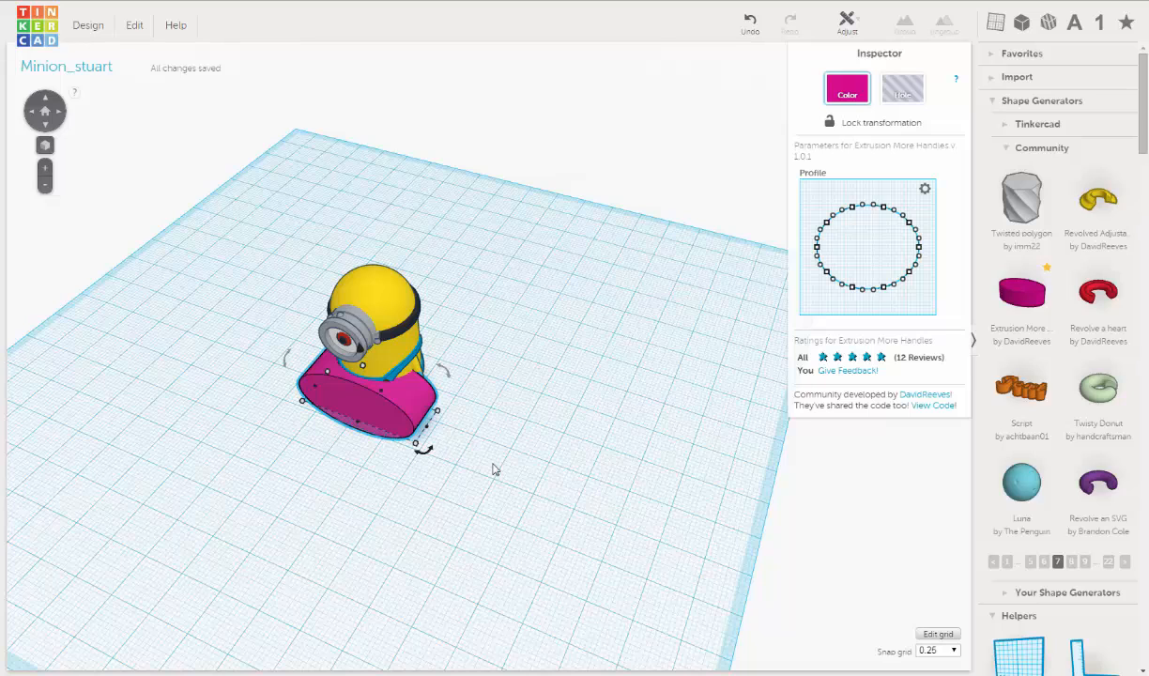
scroll(495, 470, "up", 5)
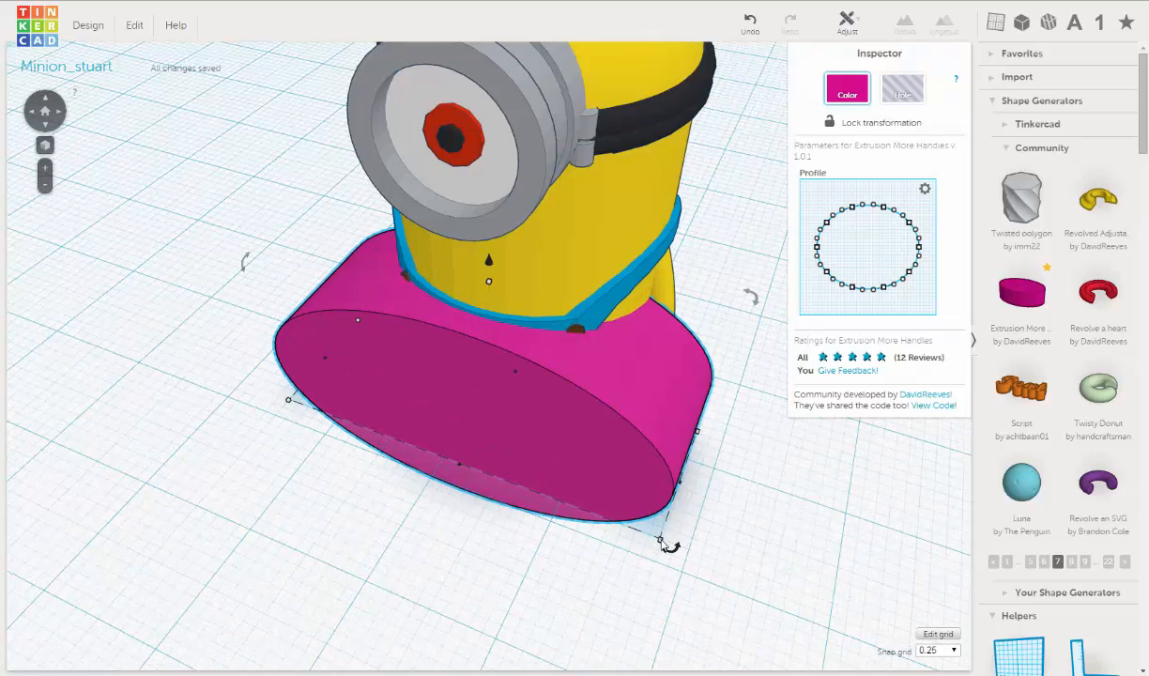
left_click_drag(660, 540, 459, 463)
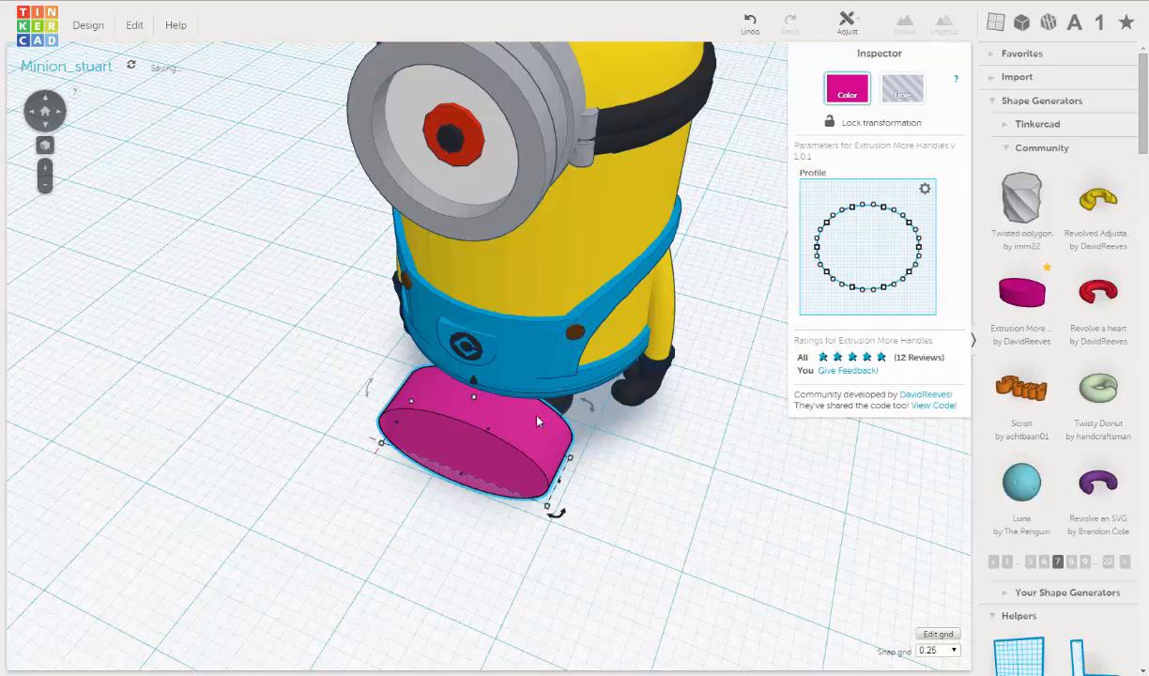
Step: Raise the magenta oval about 16.6 mm so it sits on the Minion's face between the goggle and the overalls
right_click_drag(537, 420, 525, 386)
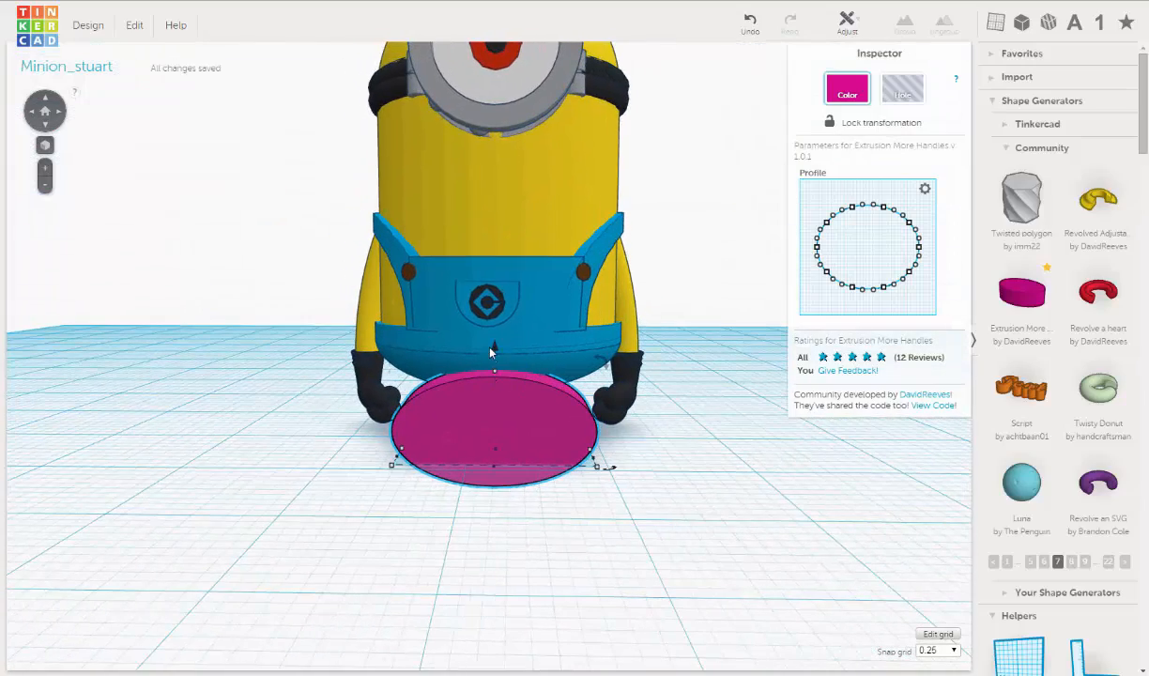
left_click_drag(490, 349, 601, 121)
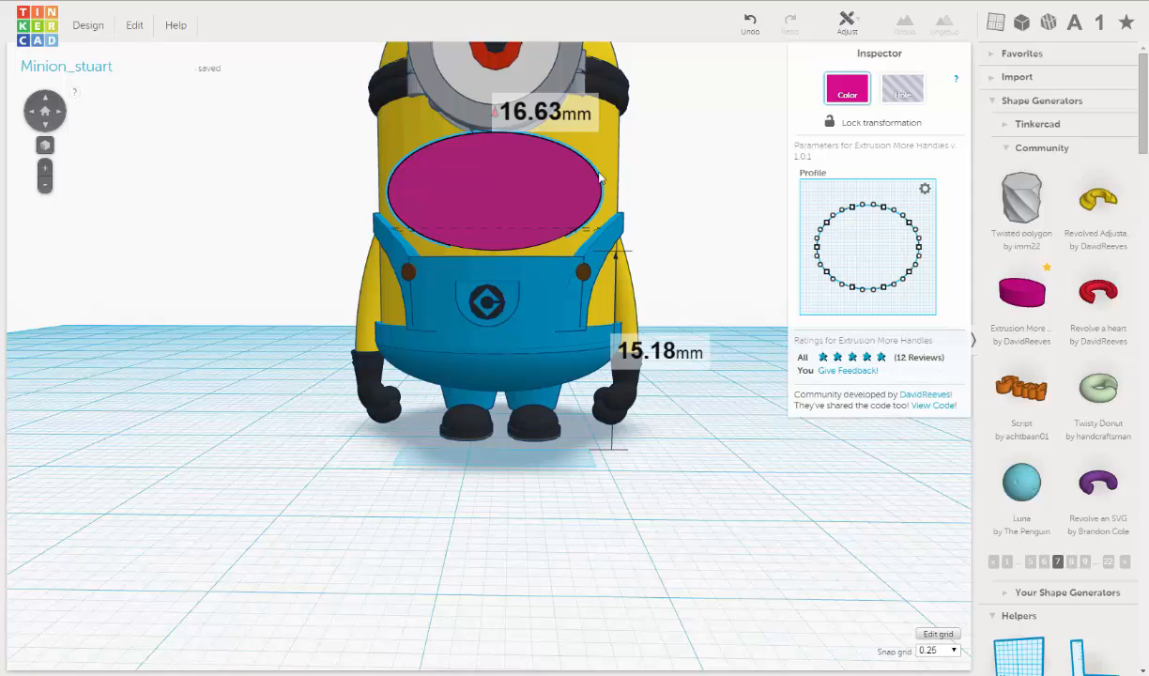
left_click_drag(600, 178, 601, 180)
scroll(587, 245, "up", 3)
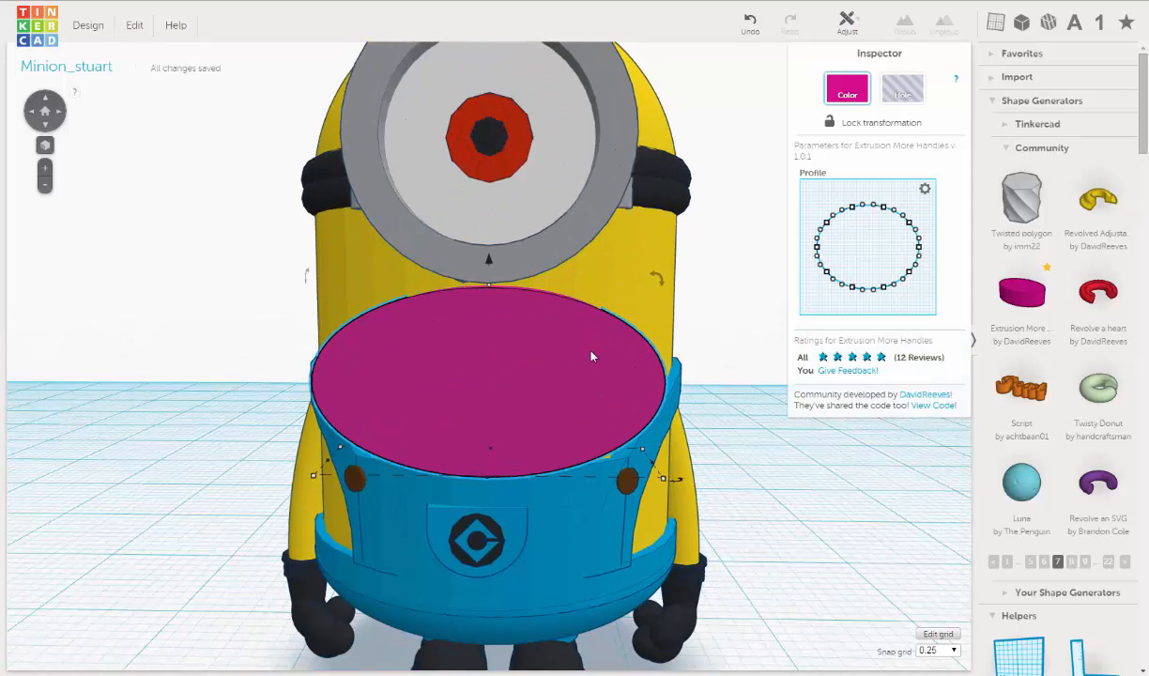
key("ctrl+c")
key("ctrl+v")
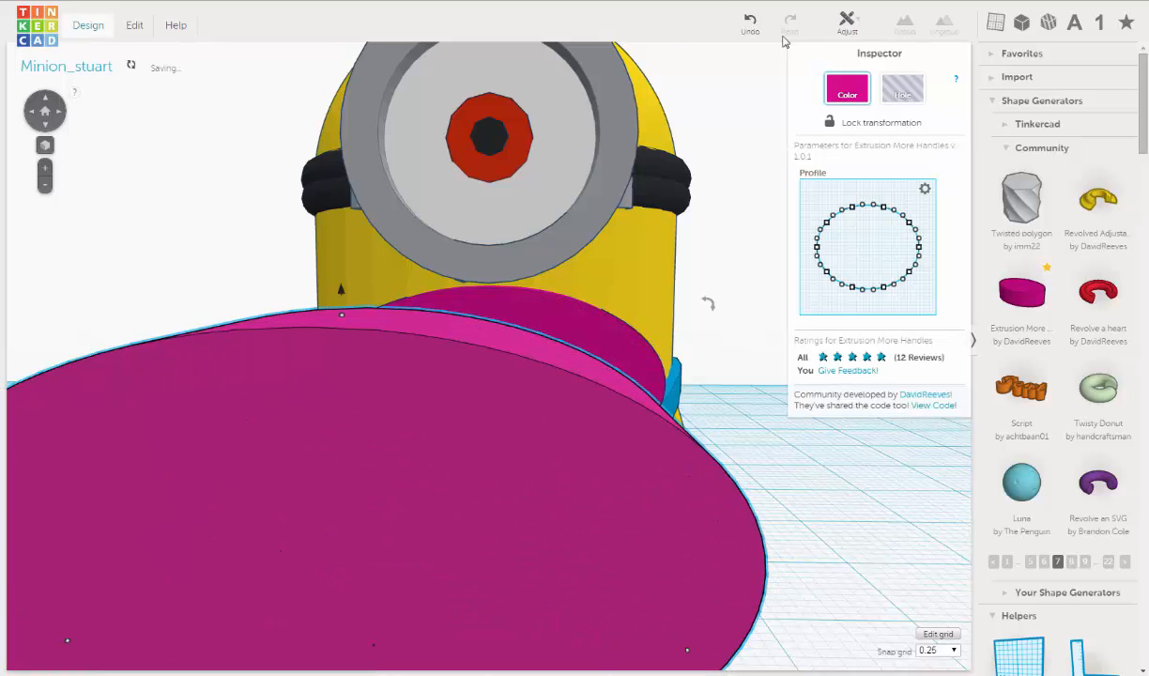
key("ctrl+z")
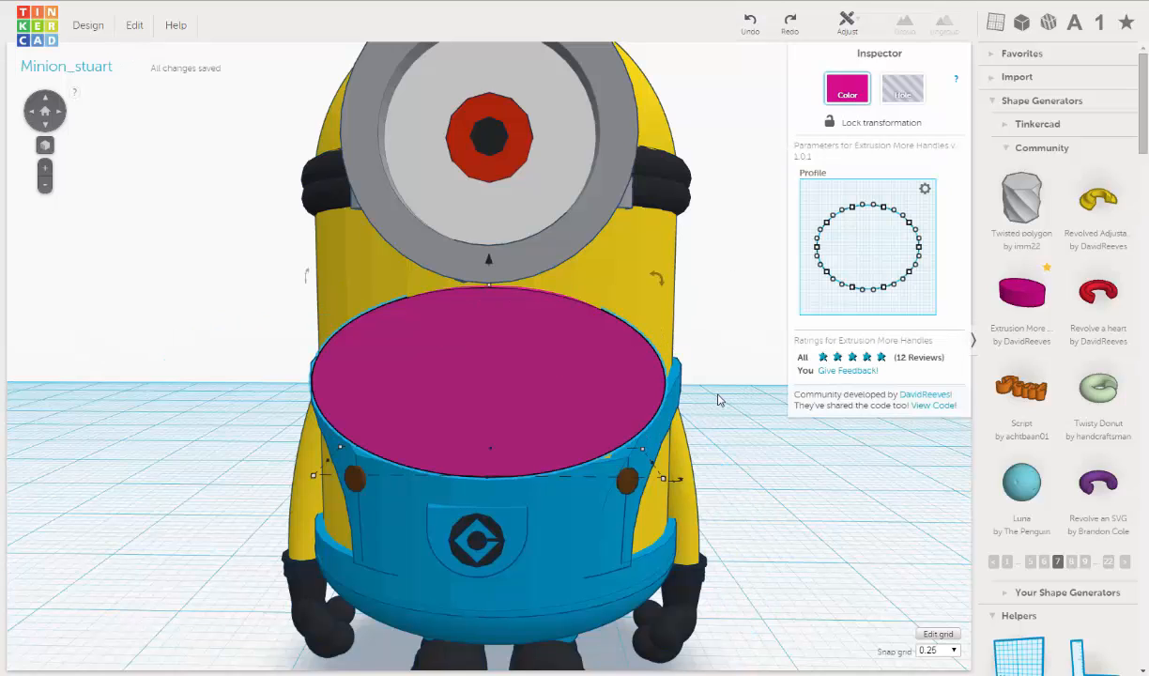
Step: Scale the magenta oval down proportionally to about 11.5 mm wide and 3.9 mm deep
right_click_drag(648, 423, 610, 405)
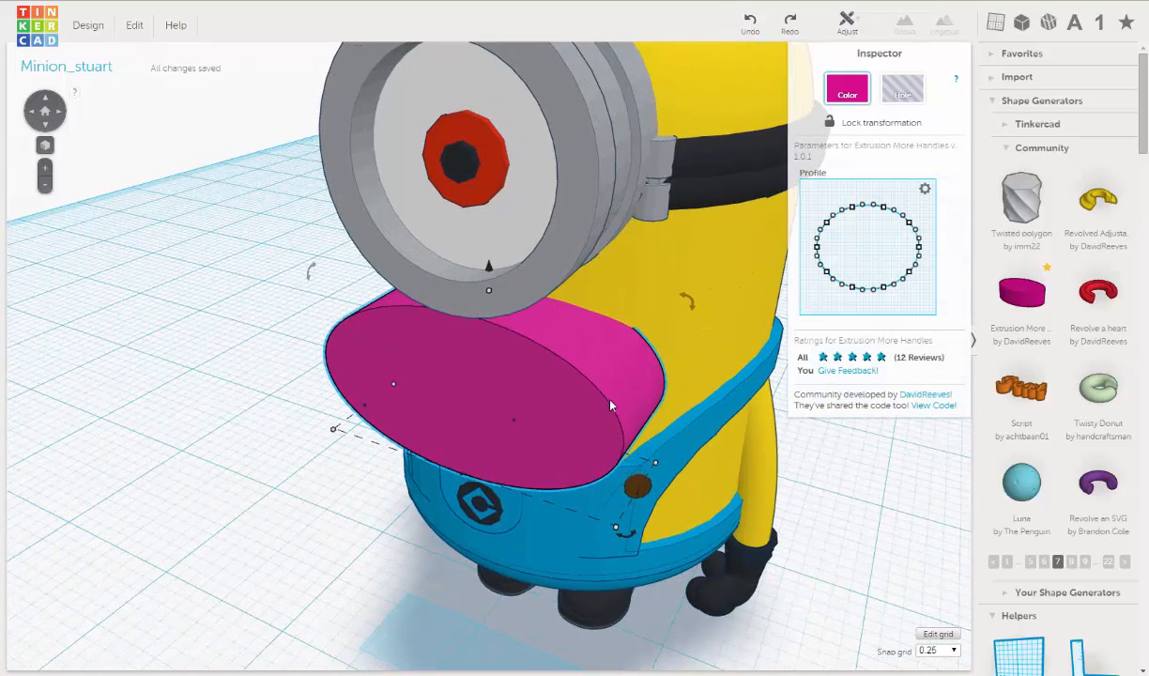
mouse_move(615, 531)
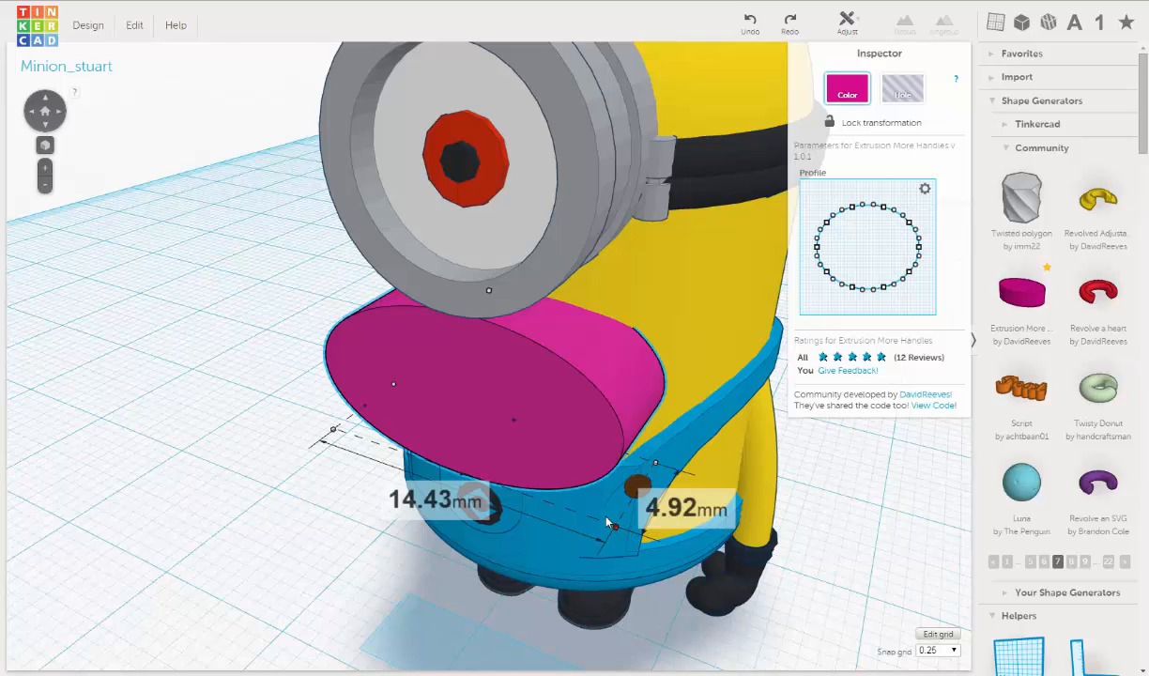
left_click_drag(616, 530, 561, 498)
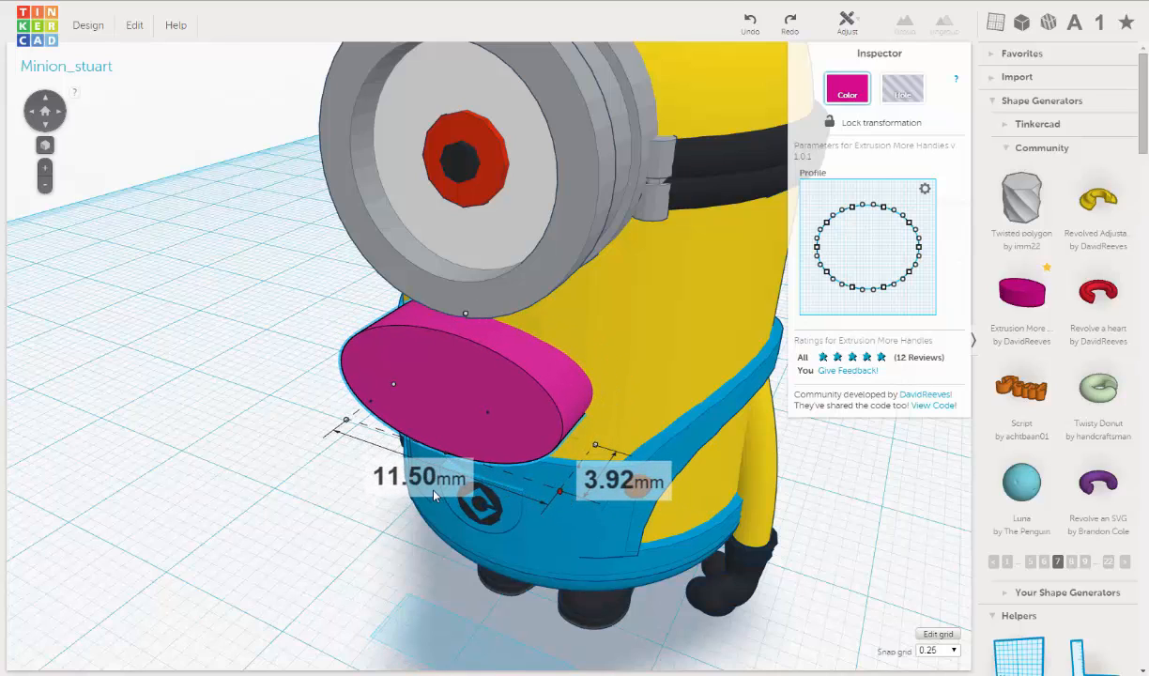
Step: Nudge the magenta oval sideways until it is centred on the Minion's face below the goggle
right_click_drag(491, 467, 527, 433)
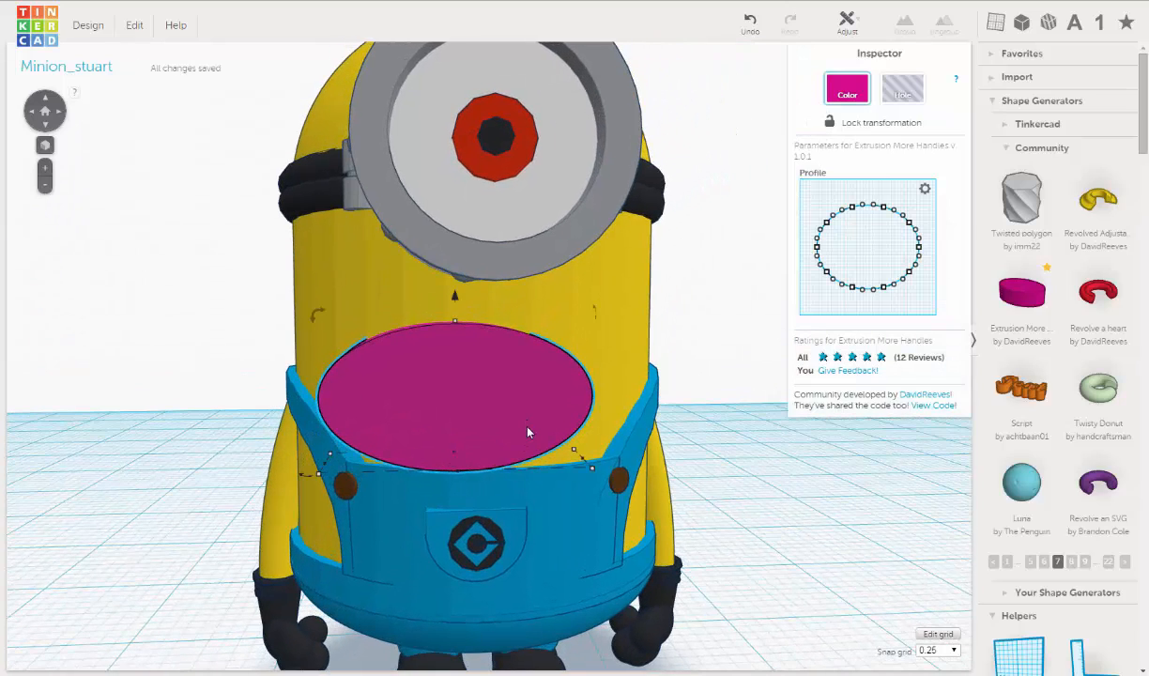
key("Right")
key("Right")
key("Right")
key("Right")
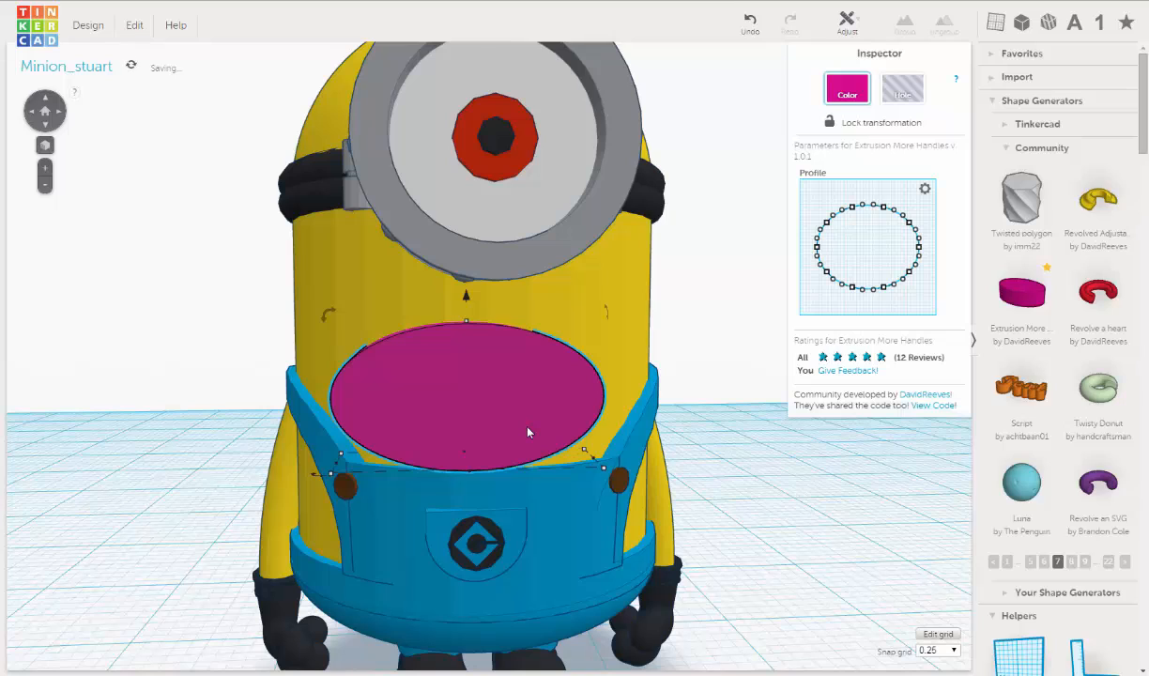
key("Right")
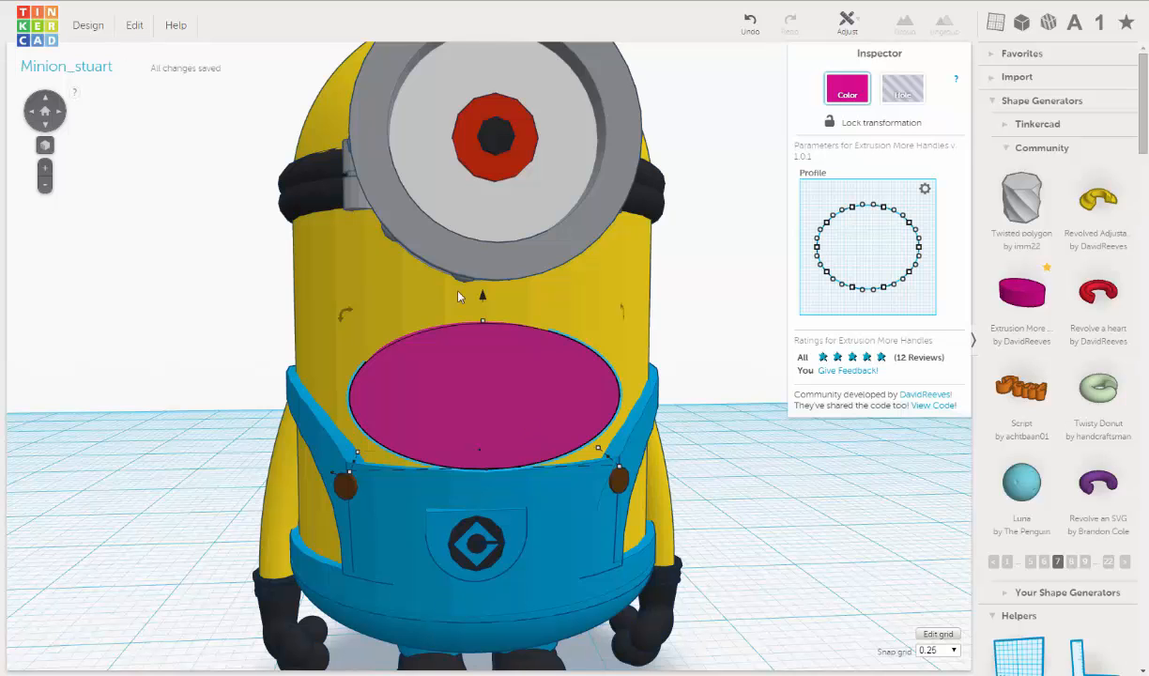
Step: Reshape the extrusion's profile by lowering its two upper middle points and adjusting their curve handles into a concave, smiling mouth edge
right_click_drag(484, 370, 522, 388)
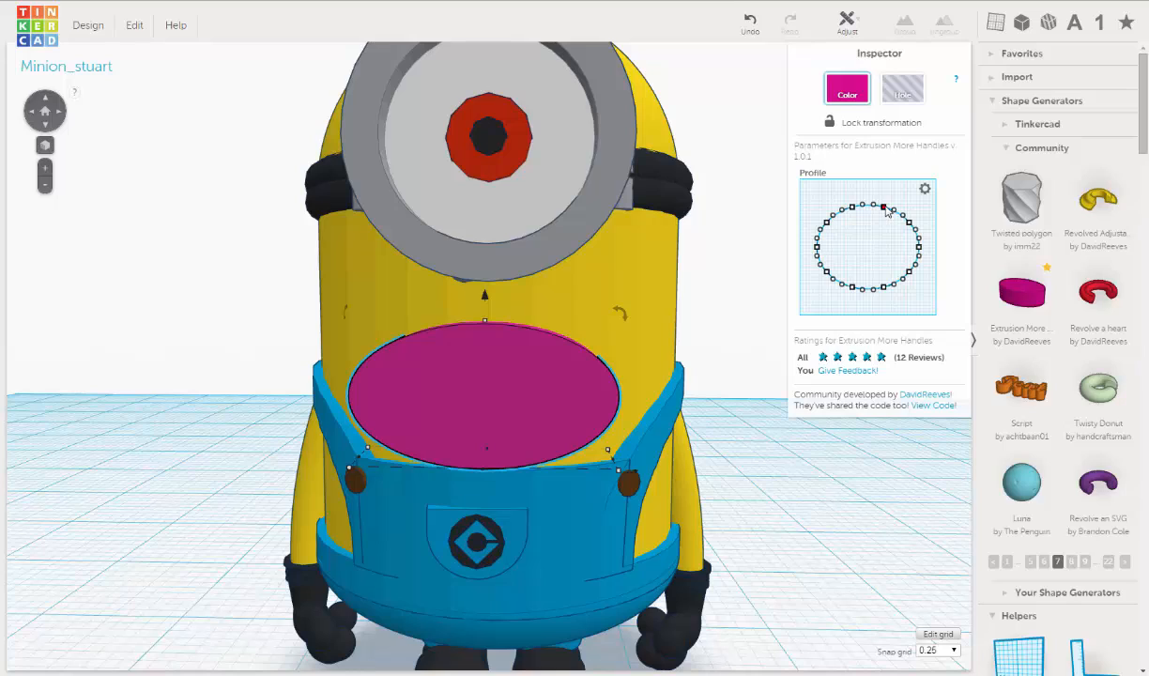
left_click_drag(885, 206, 885, 216)
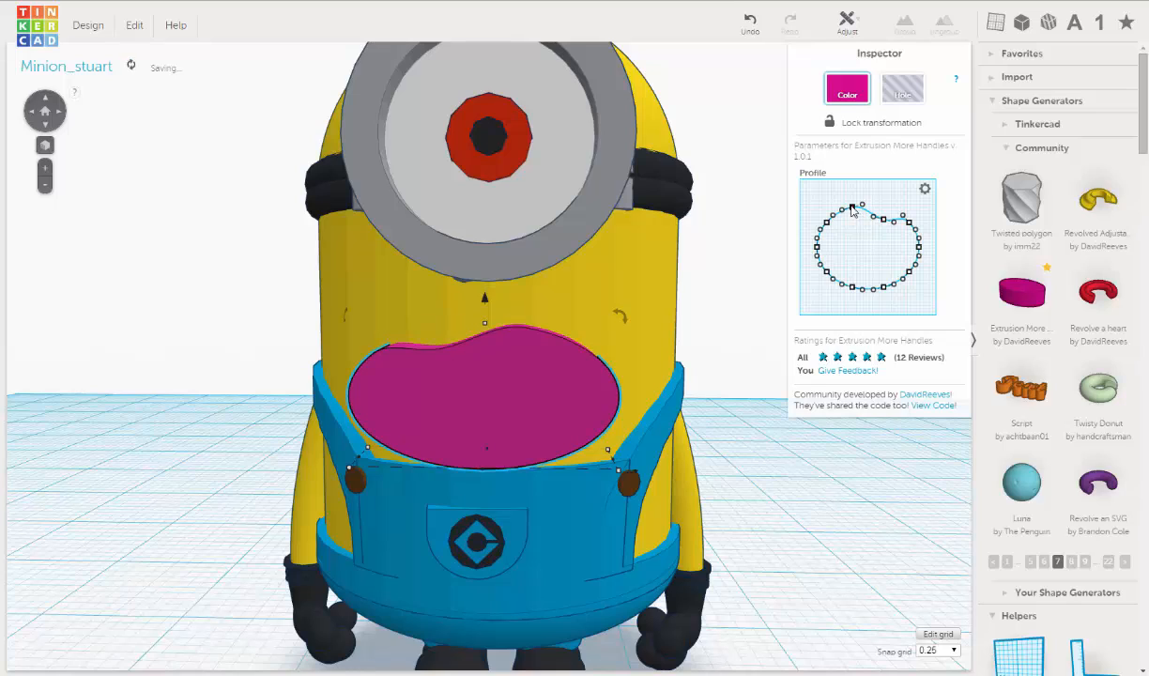
left_click_drag(852, 208, 883, 225)
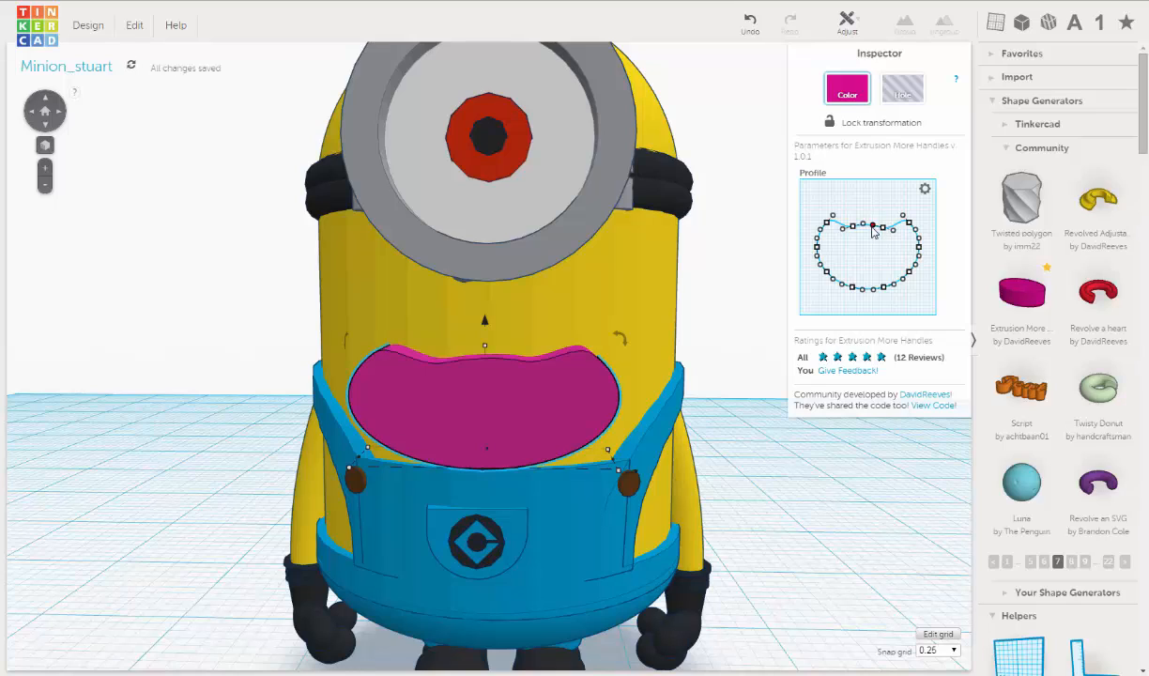
left_click_drag(873, 227, 873, 231)
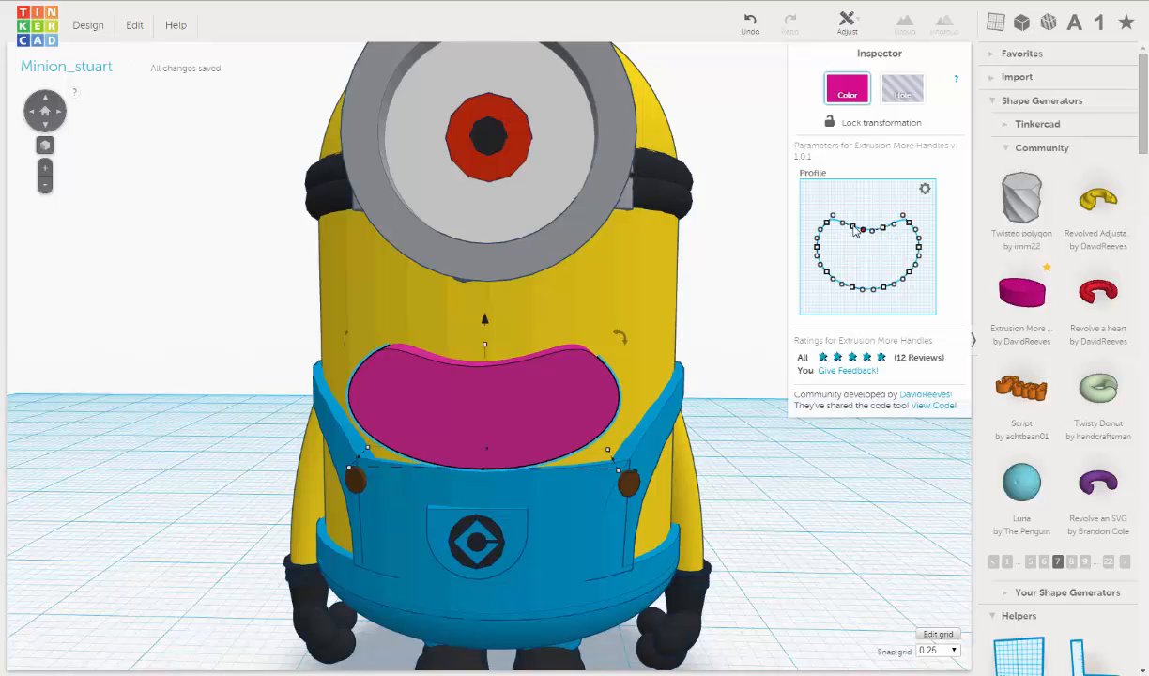
left_click_drag(854, 227, 853, 233)
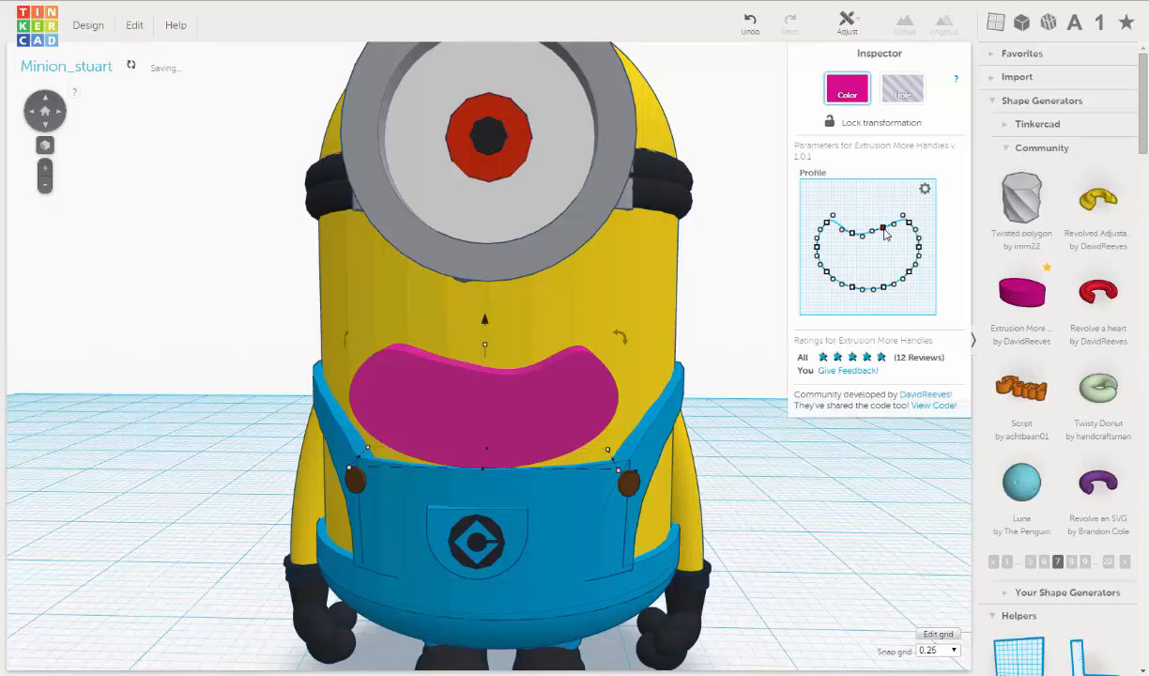
left_click_drag(884, 231, 886, 237)
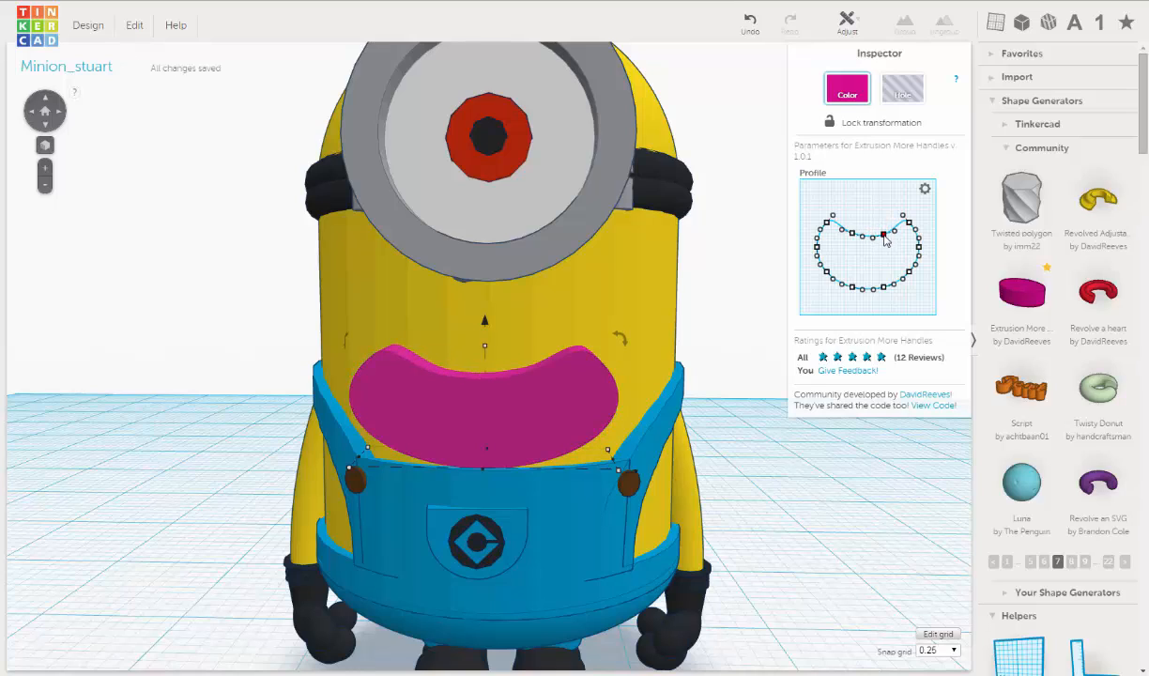
Step: Soften the profile's upper-left corner by lowering its point and levelling the adjoining curve handles
left_click(915, 229)
left_click(843, 230)
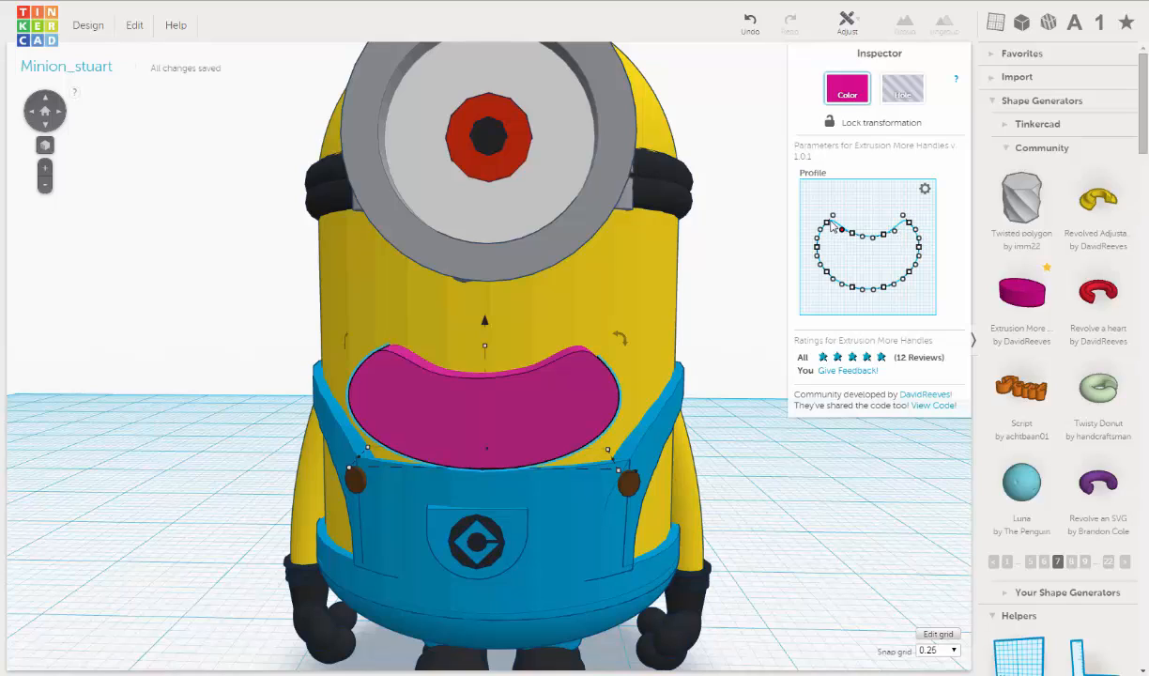
left_click(826, 223)
left_click(833, 217)
left_click_drag(834, 216, 827, 227)
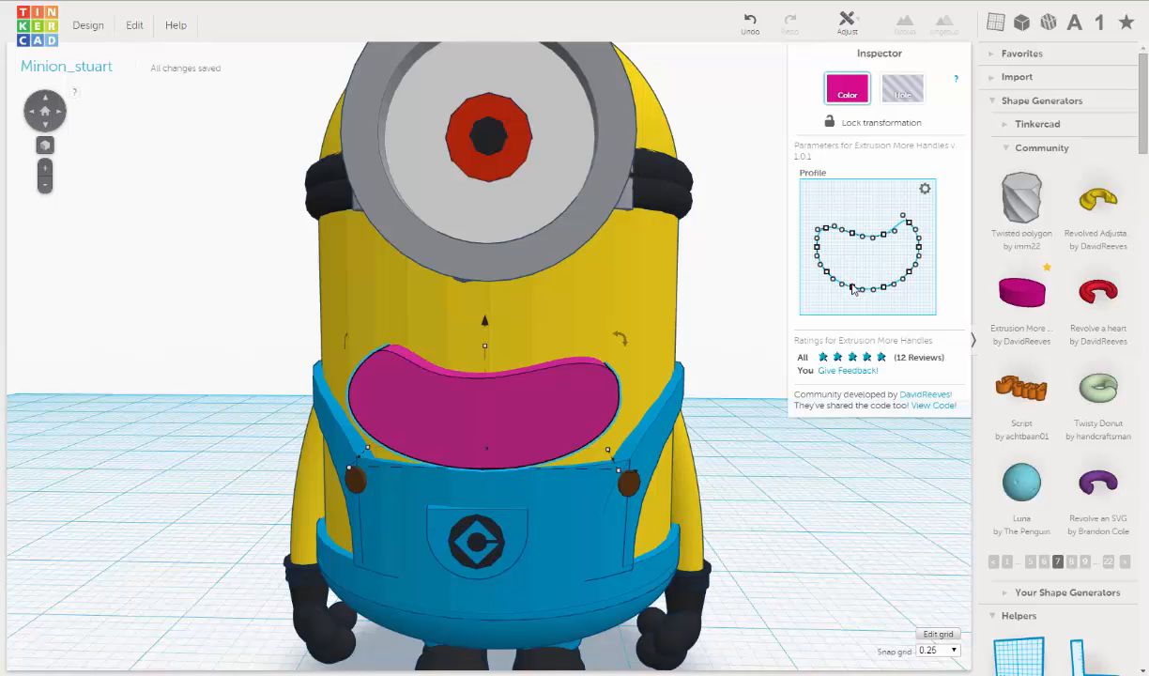
Step: Flatten the mouth's lower edge by raising the profile's two bottom middle points and smoothing the curve handles at both lower corners
left_click_drag(854, 289, 852, 282)
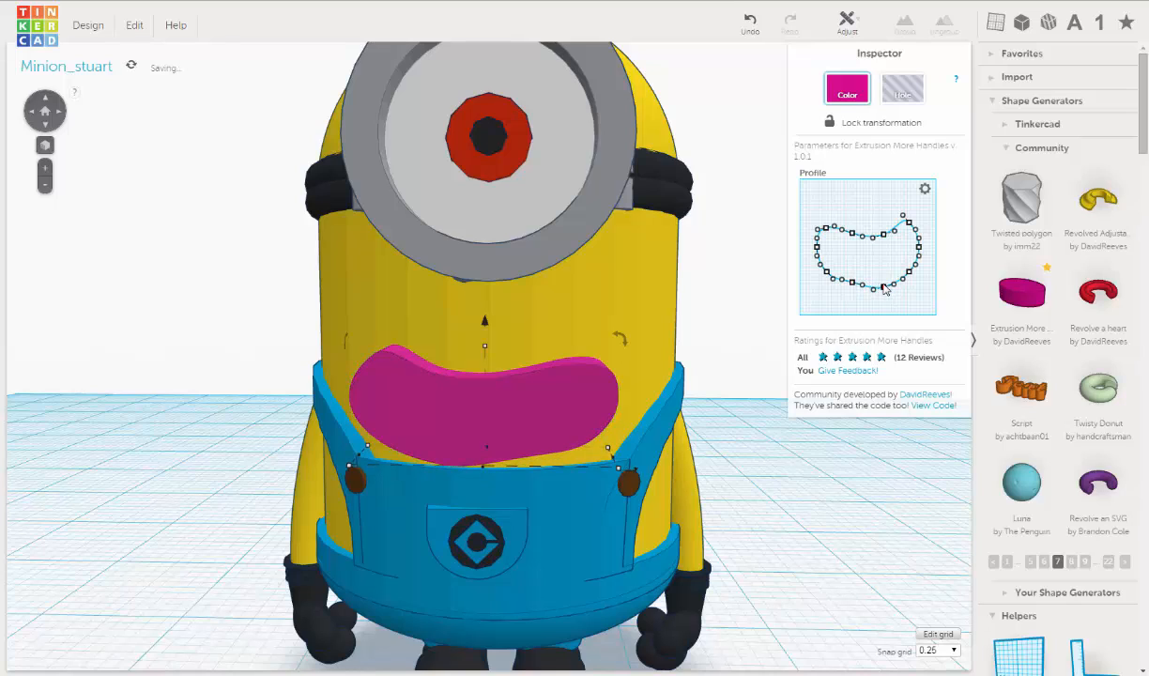
left_click_drag(883, 287, 881, 282)
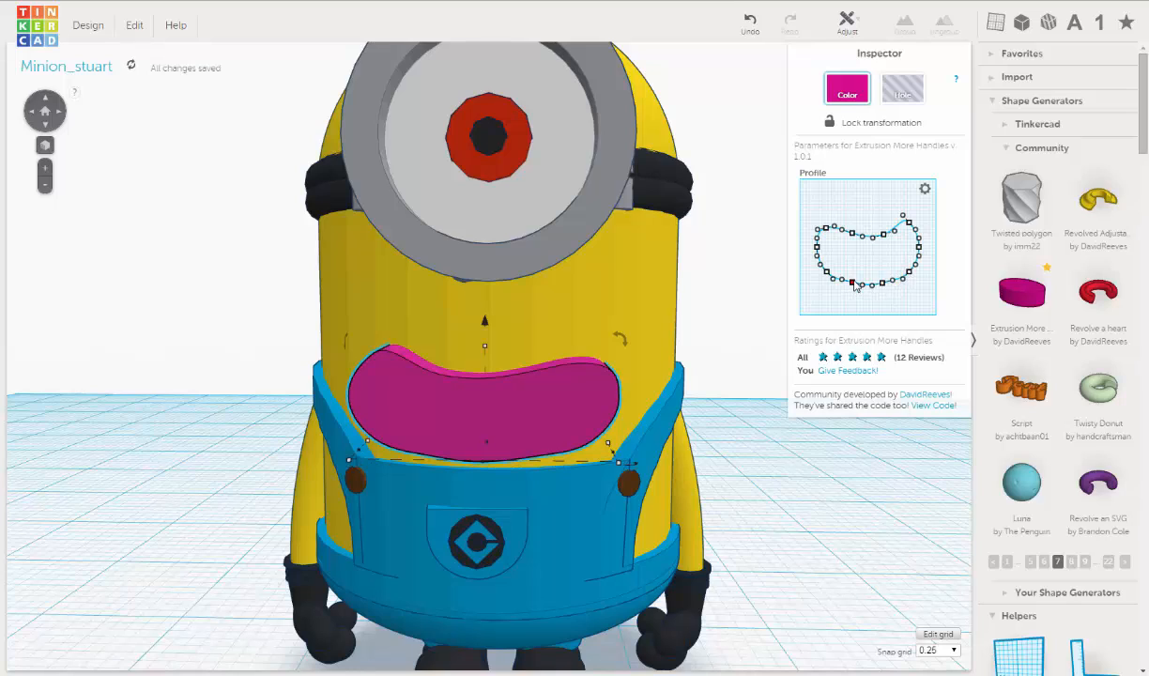
left_click_drag(855, 284, 884, 282)
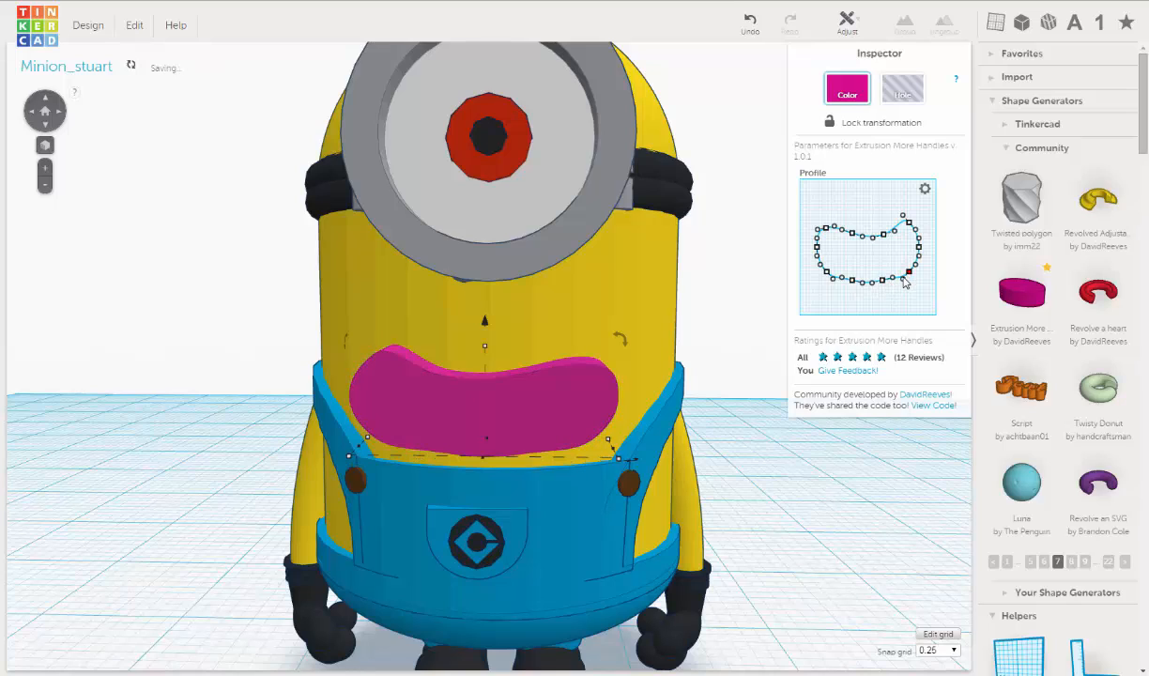
left_click_drag(903, 279, 899, 277)
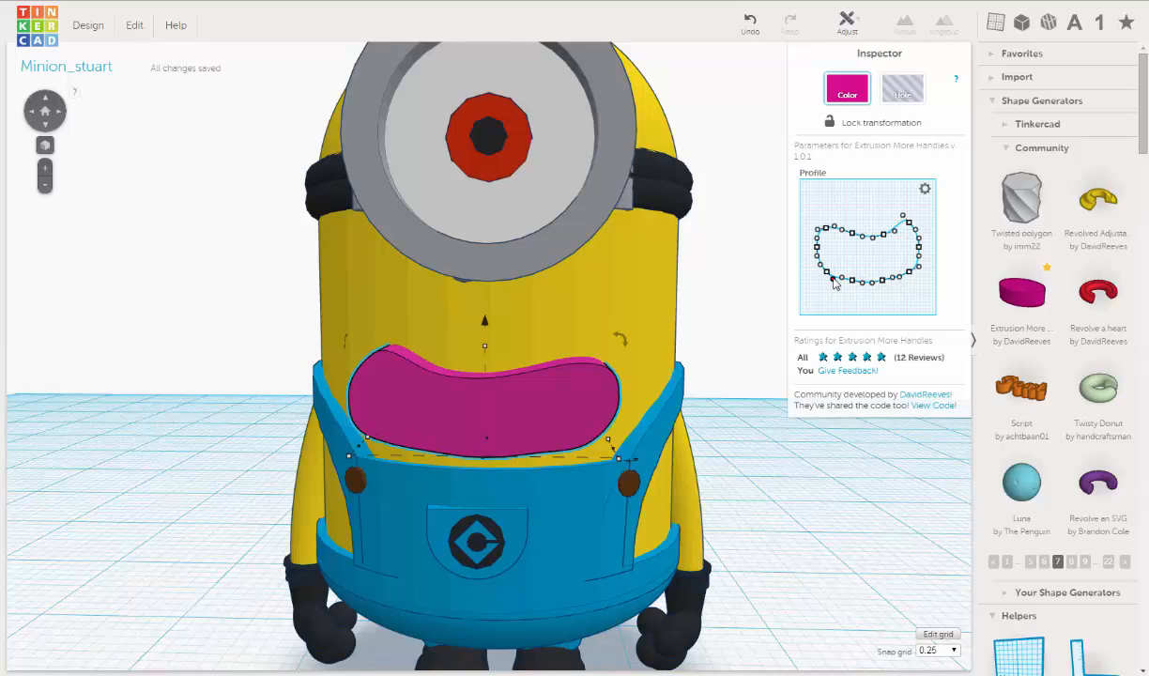
left_click_drag(834, 280, 837, 279)
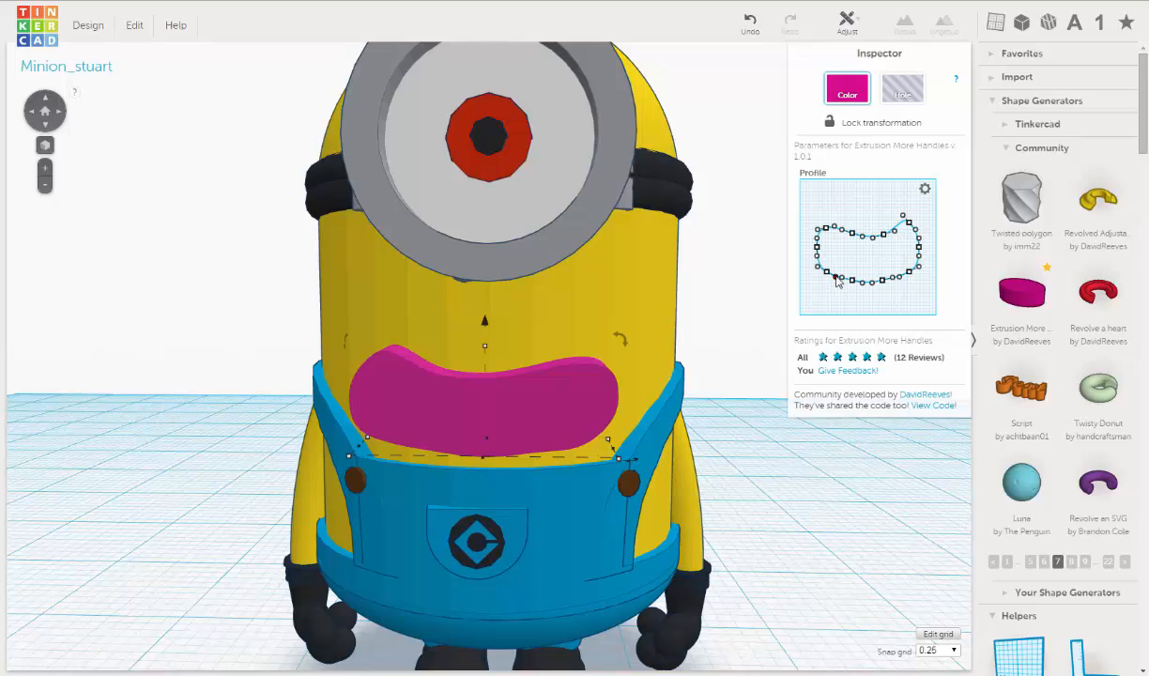
left_click(842, 279)
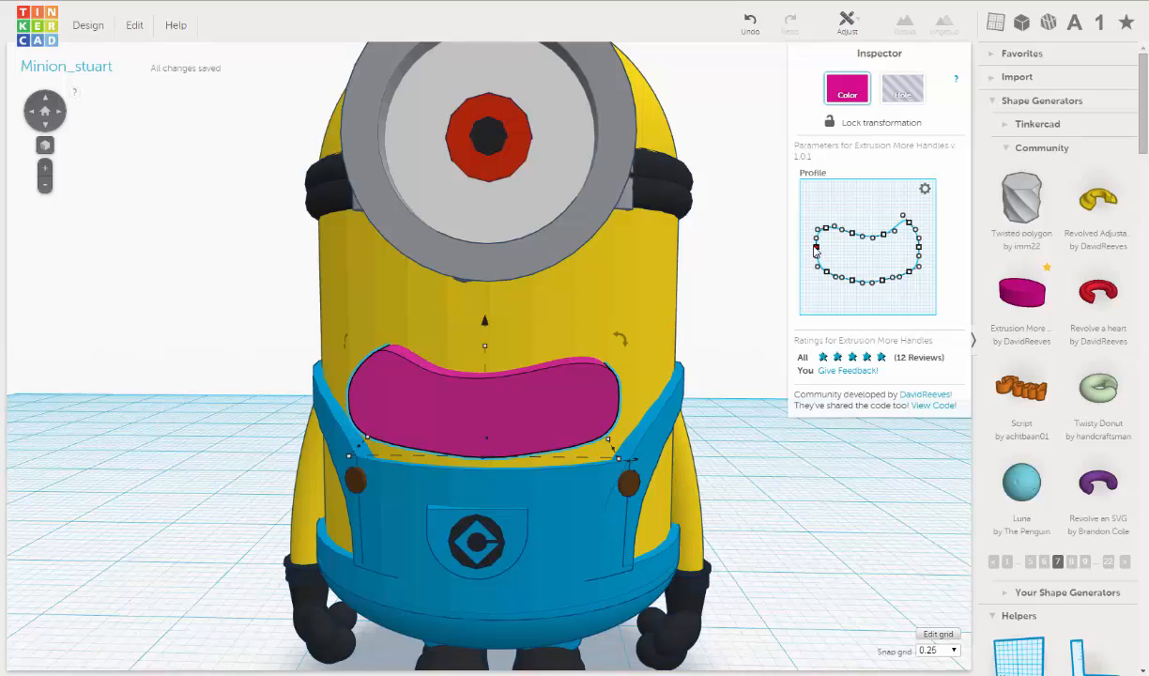
Step: Widen the profile at its left side point, lower its upper-left and upper middle points, and round the upper-right corner with its handles
left_click_drag(817, 247, 813, 247)
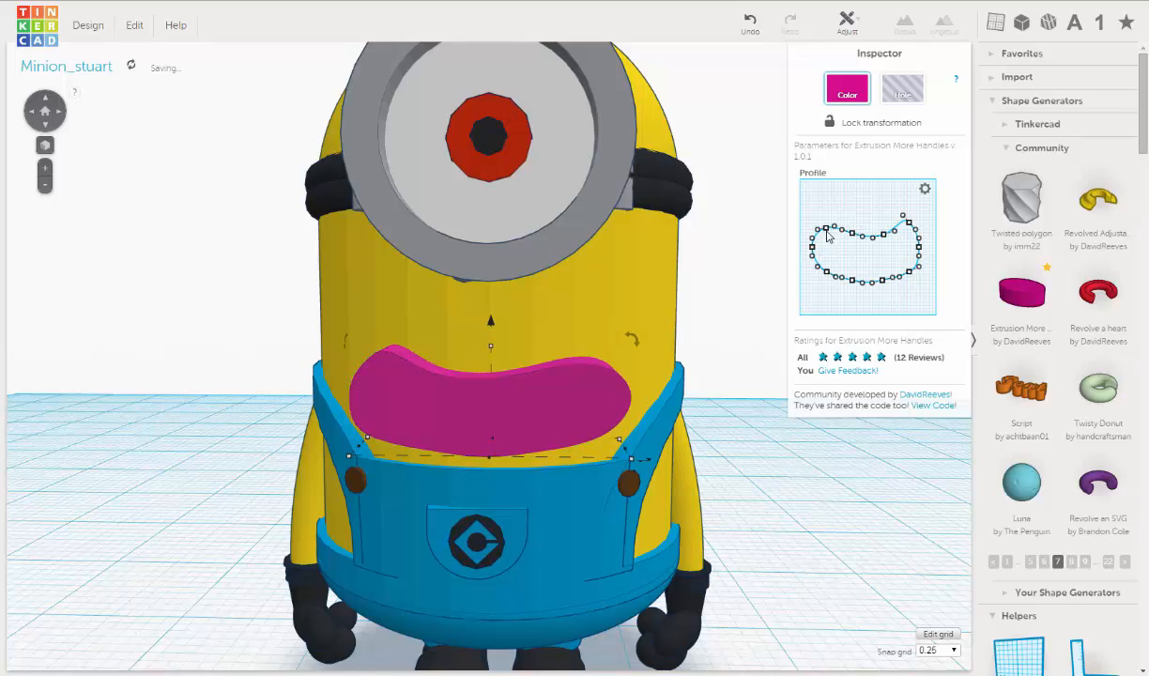
left_click_drag(827, 228, 851, 238)
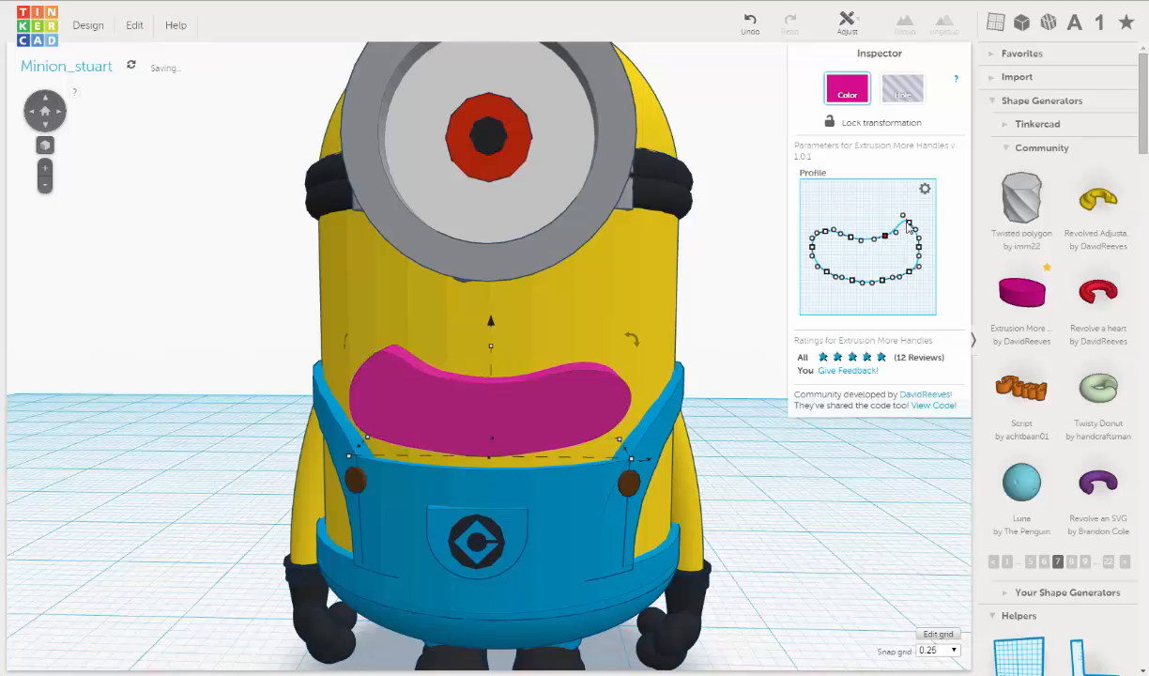
left_click_drag(903, 216, 899, 223)
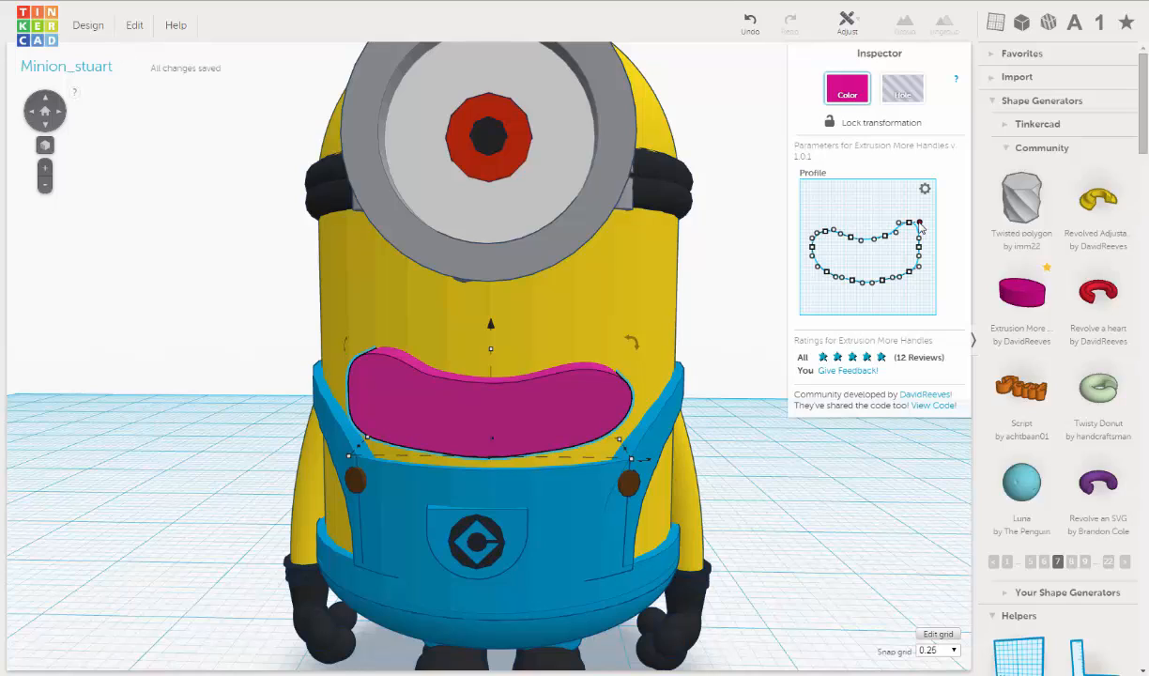
left_click_drag(920, 224, 918, 223)
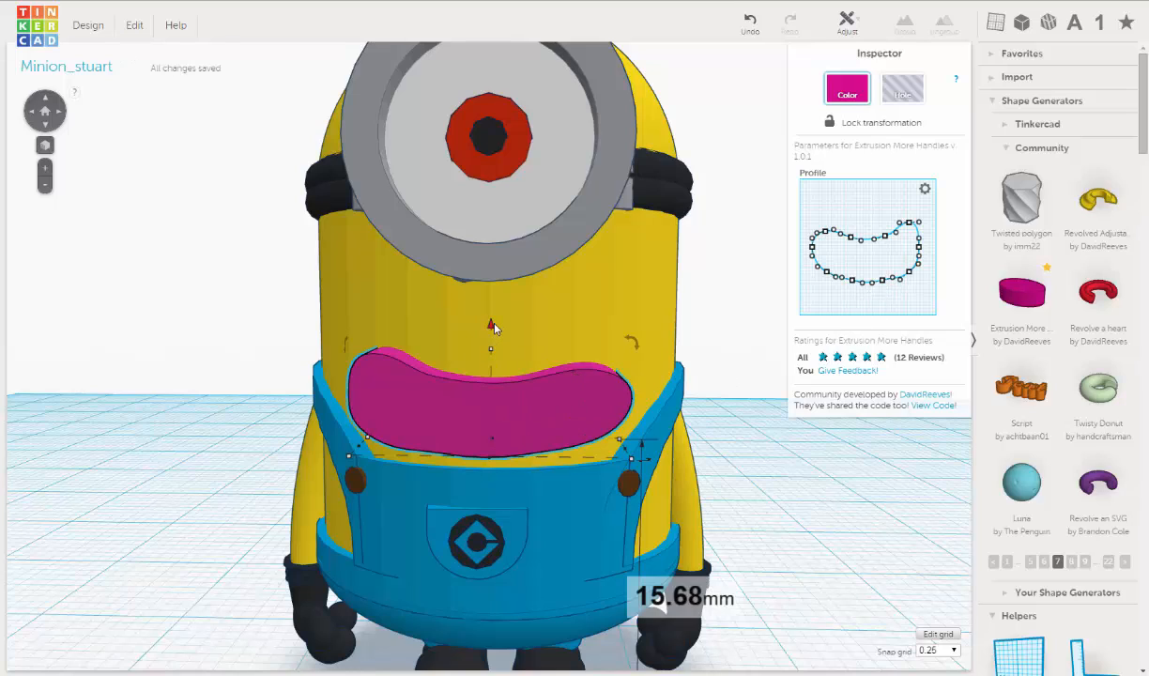
Step: Raise the mouth shape clear of the overalls and reduce its height into a slimmer mouth
left_click_drag(492, 324, 500, 303)
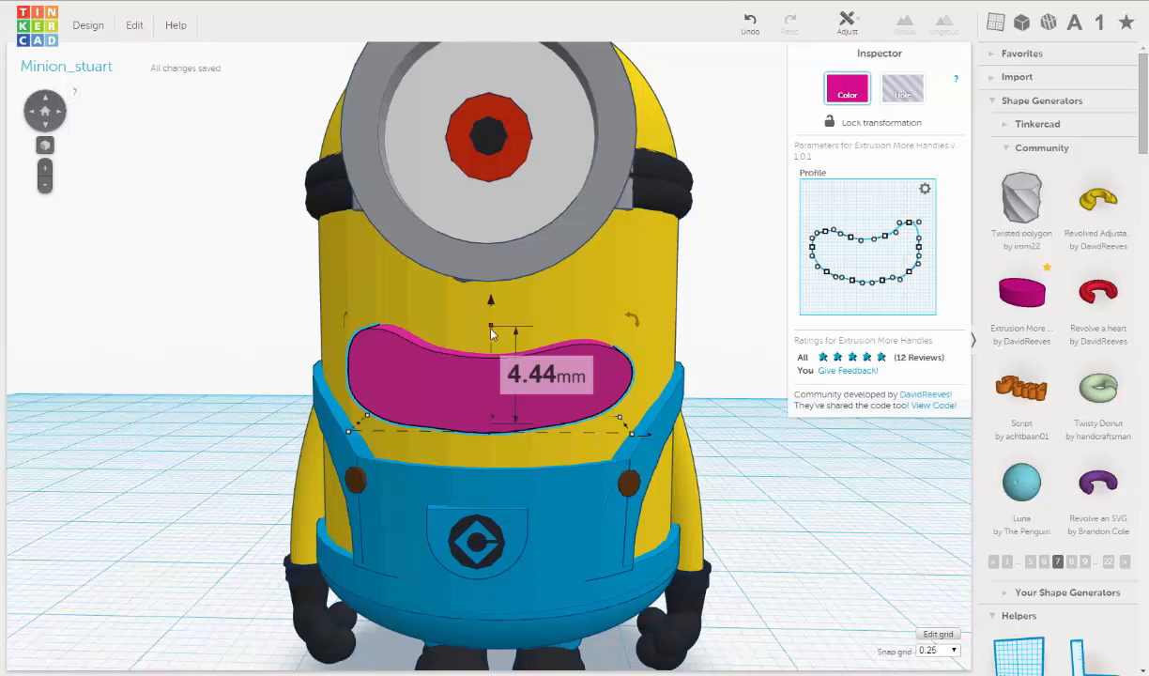
left_click_drag(491, 331, 492, 356)
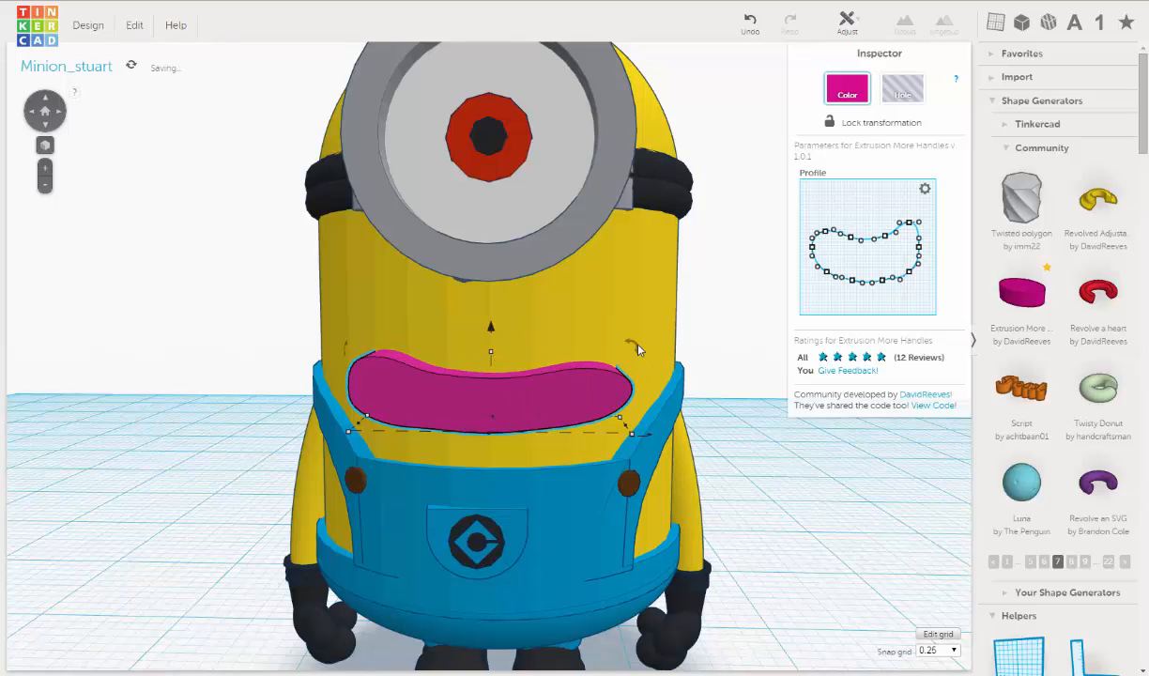
Step: Tilt the mouth into a lopsided smile and narrow it to about 10.66 mm wide
left_click_drag(636, 348, 670, 367)
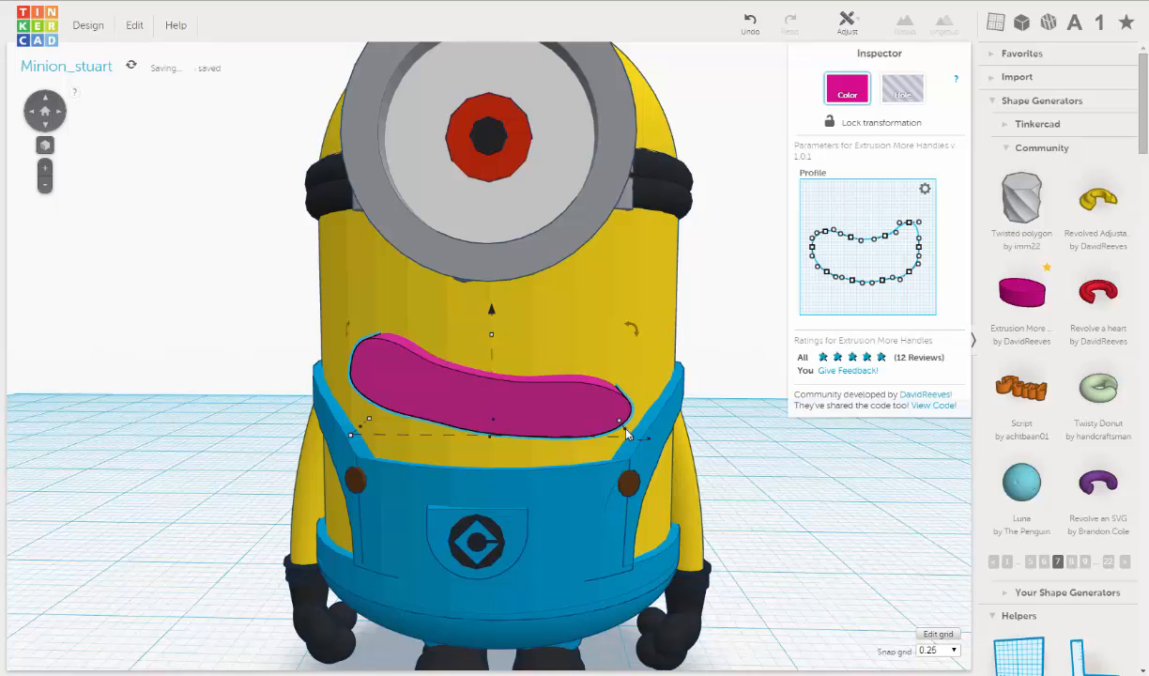
left_click_drag(628, 433, 599, 432)
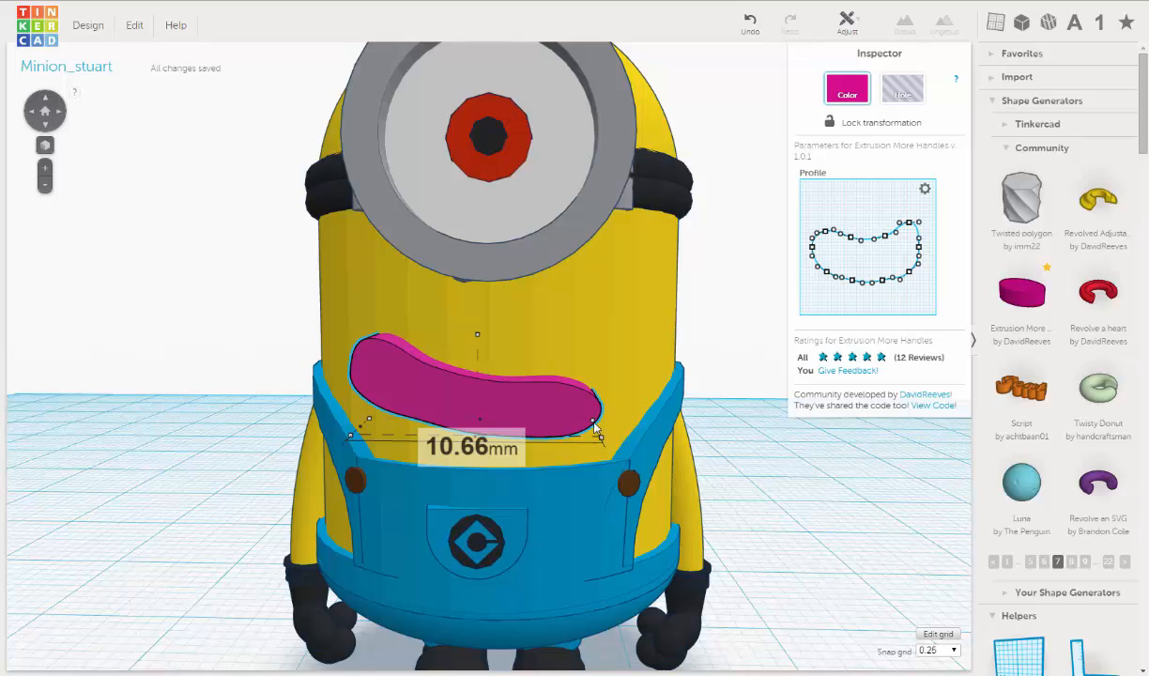
left_click_drag(594, 427, 595, 427)
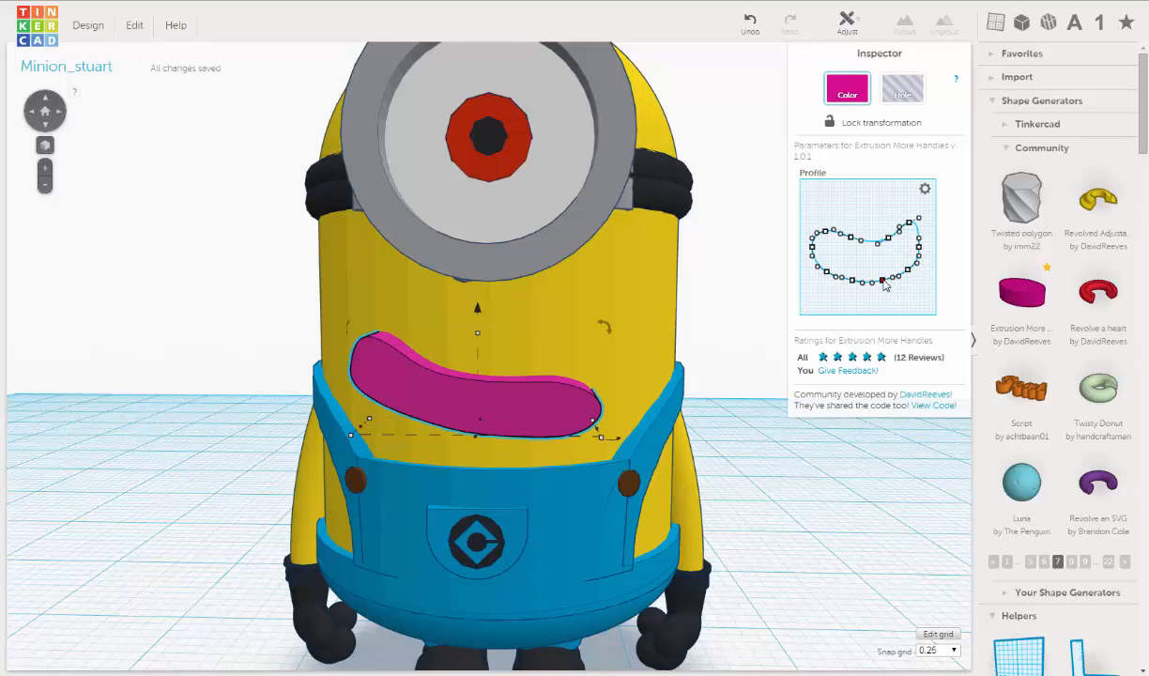
Step: Refine the profile by deepening the upper edge's dip, lowering the upper-left corner and slightly raising the lower-left corner into a tapered end
left_click_drag(884, 281, 881, 279)
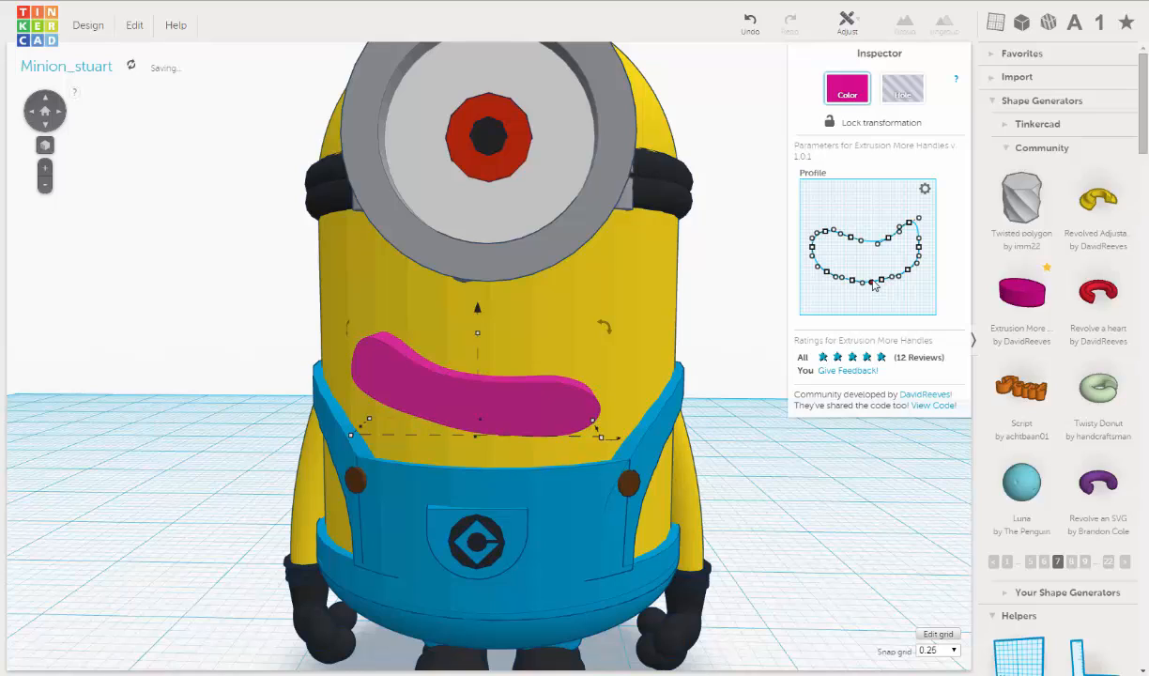
left_click(872, 281)
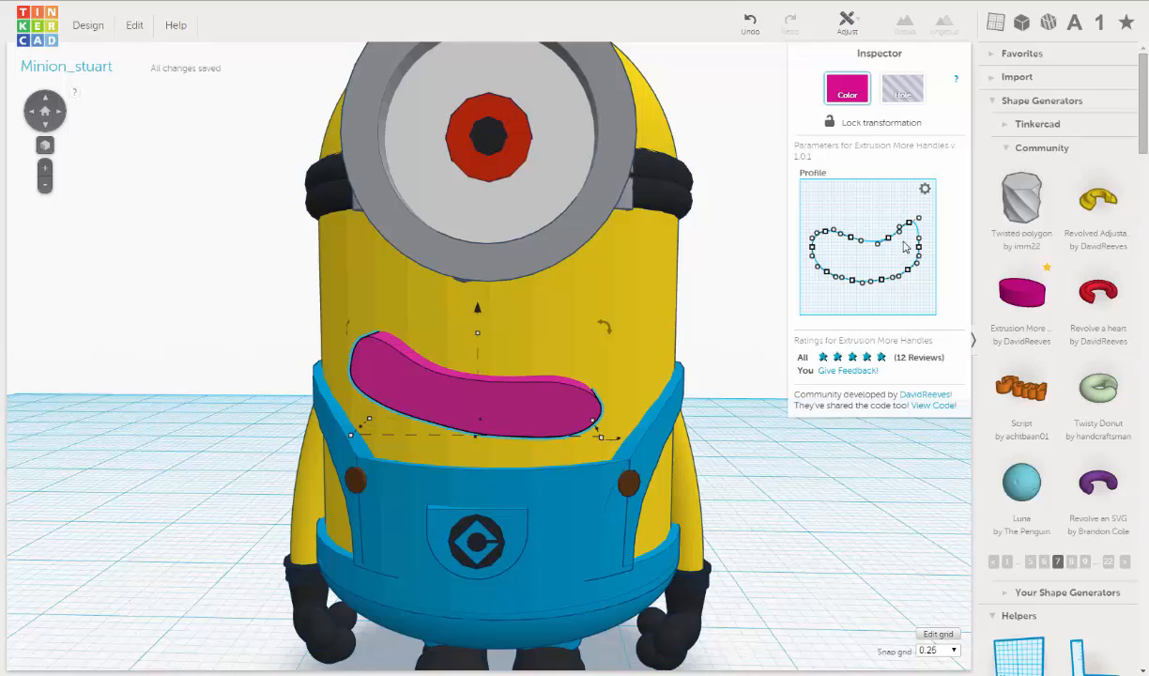
left_click_drag(861, 240, 863, 242)
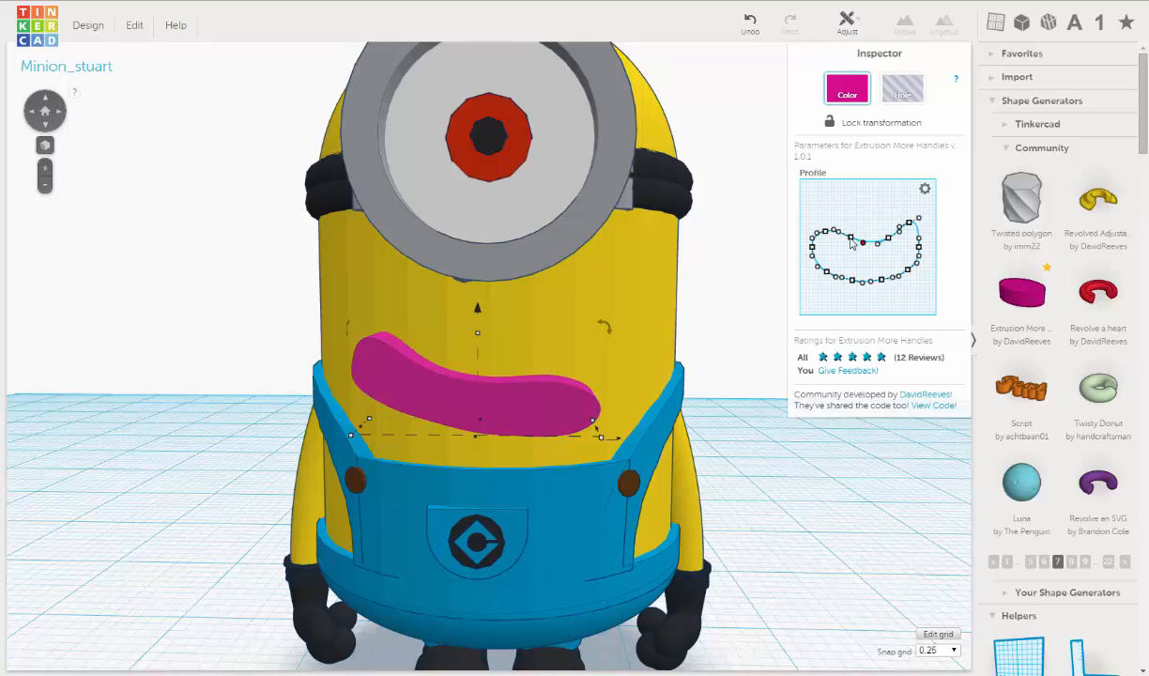
left_click_drag(825, 231, 836, 236)
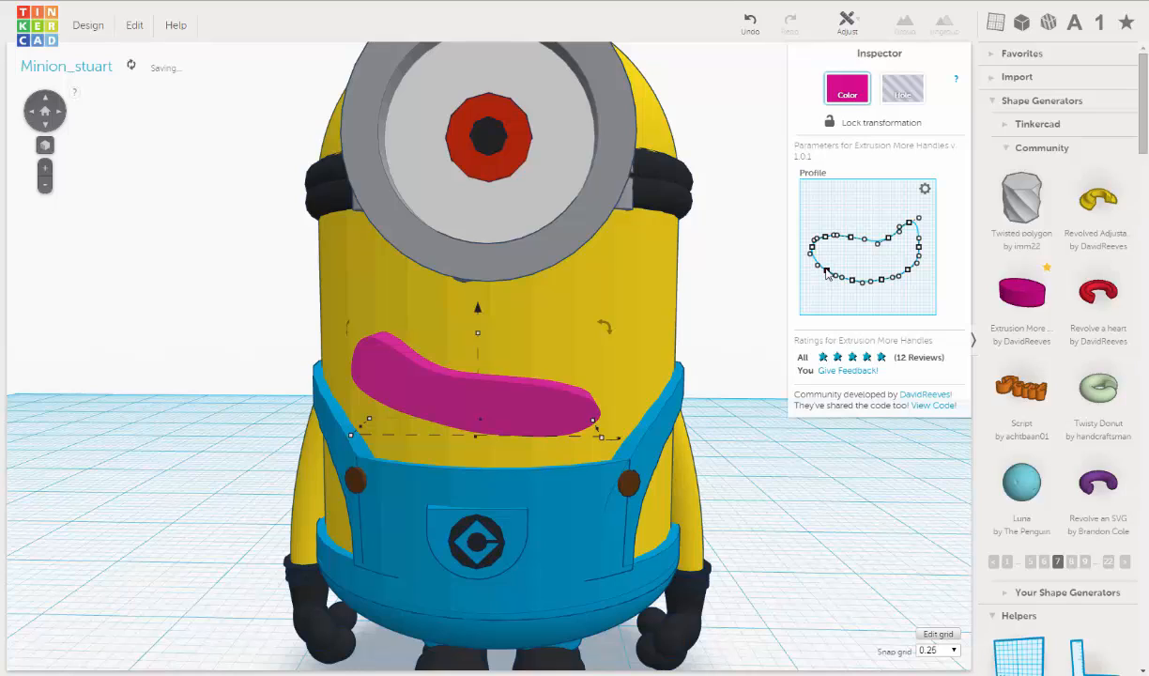
left_click_drag(825, 270, 824, 268)
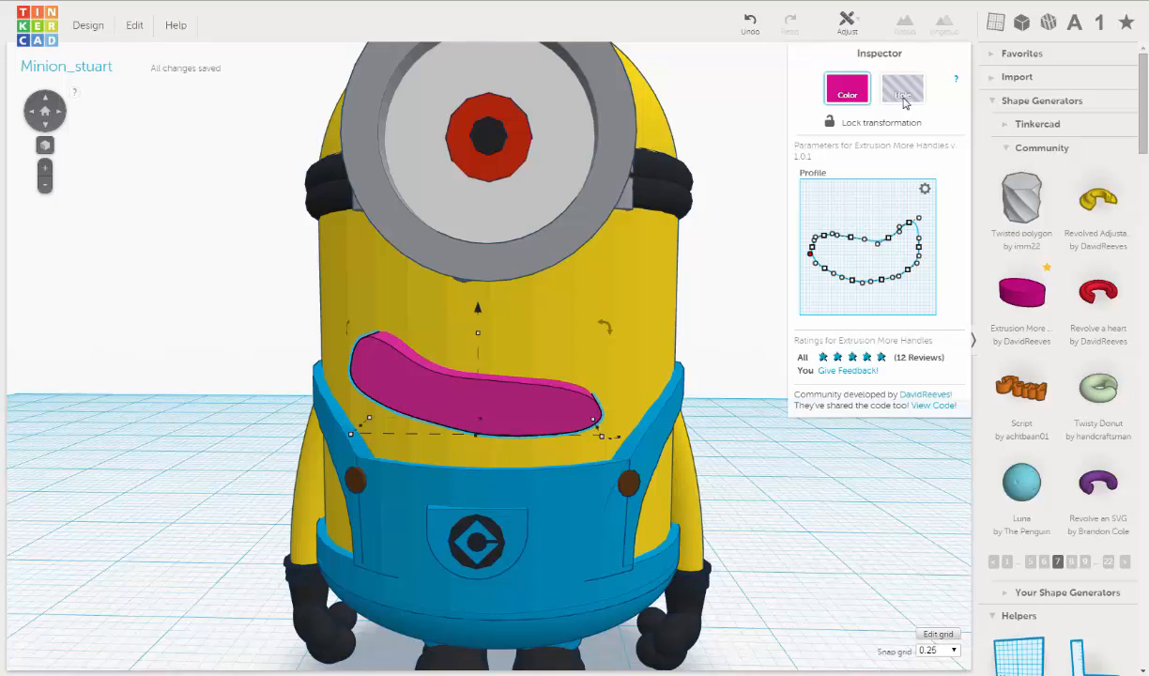
Step: Turn the mouth shape into a hole
left_click(903, 94)
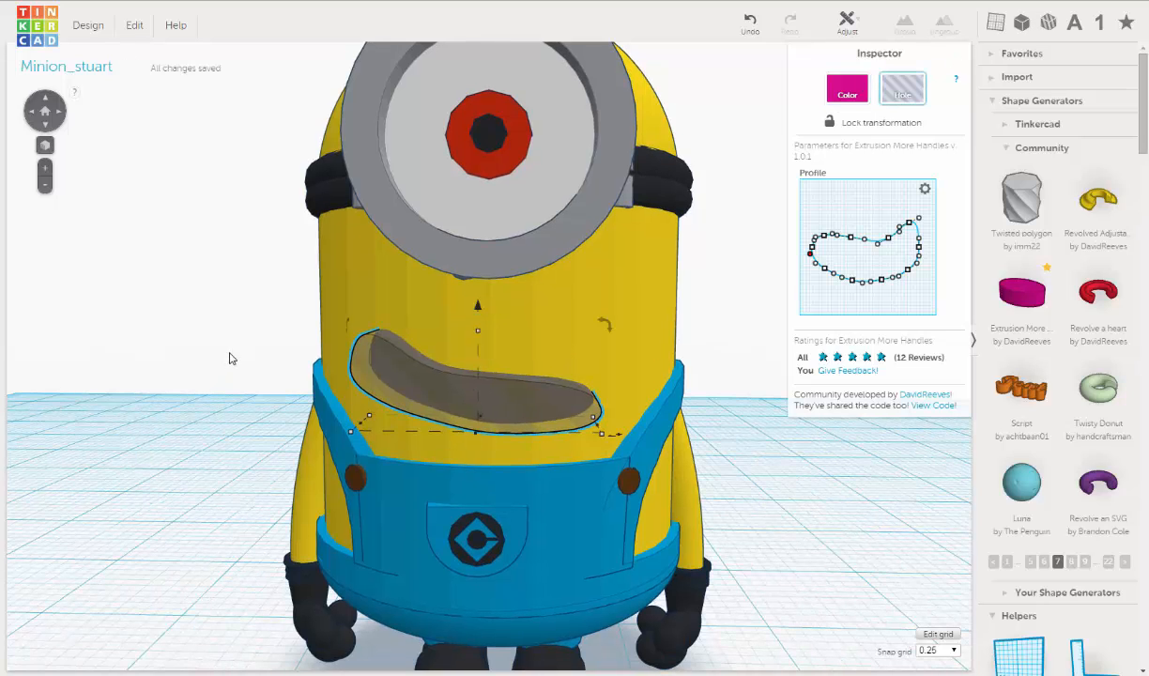
mouse_move(228, 356)
right_mouse_down()
mouse_move(240, 343)
mouse_move(228, 358)
right_mouse_up()
scroll(231, 356, "down", 5)
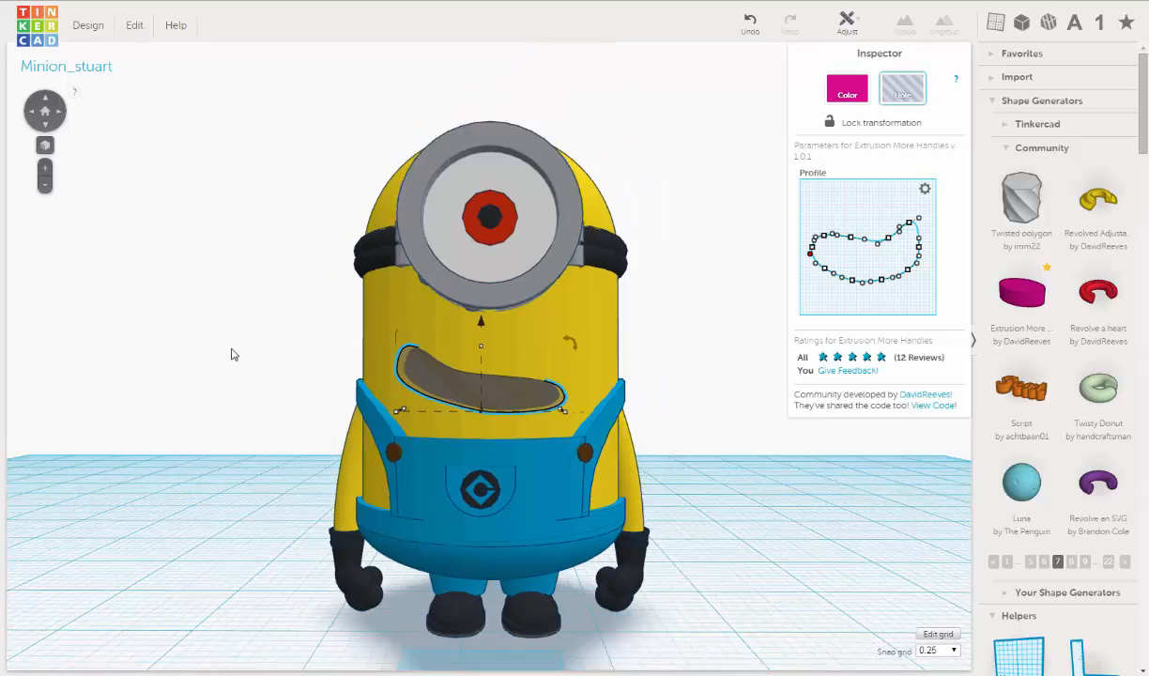
scroll(267, 352, "up", 5)
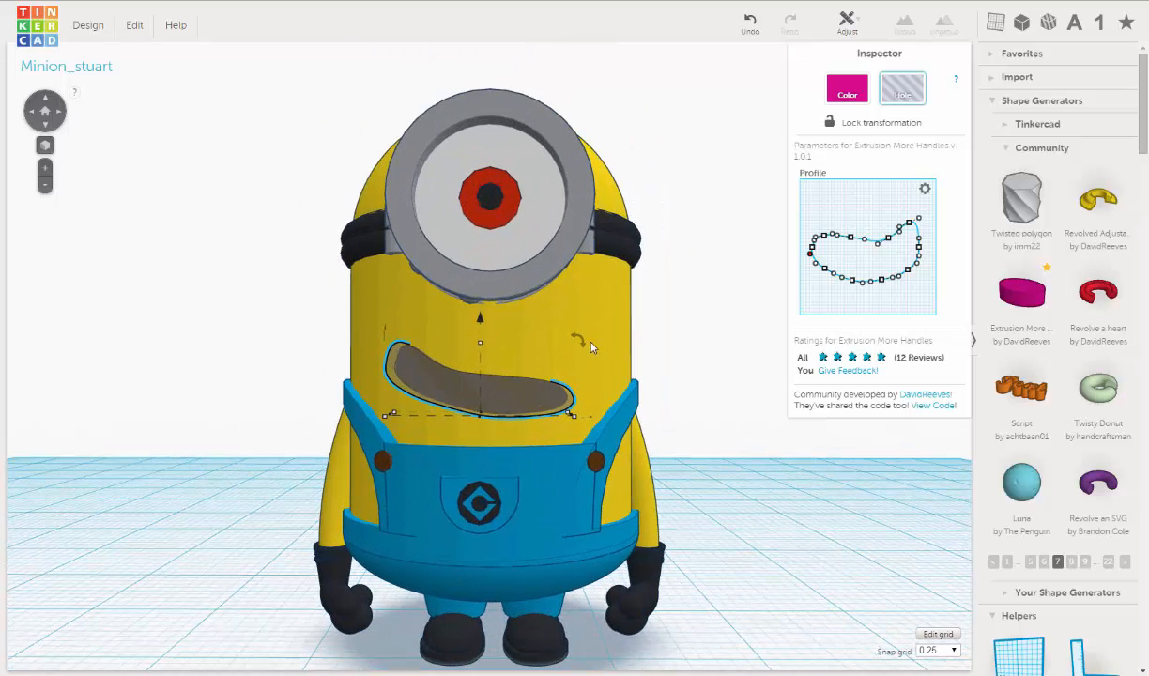
Step: Raise the mouth hole slightly and shift it three 0.25 mm increments sideways towards its higher corner
left_click_drag(479, 322, 480, 320)
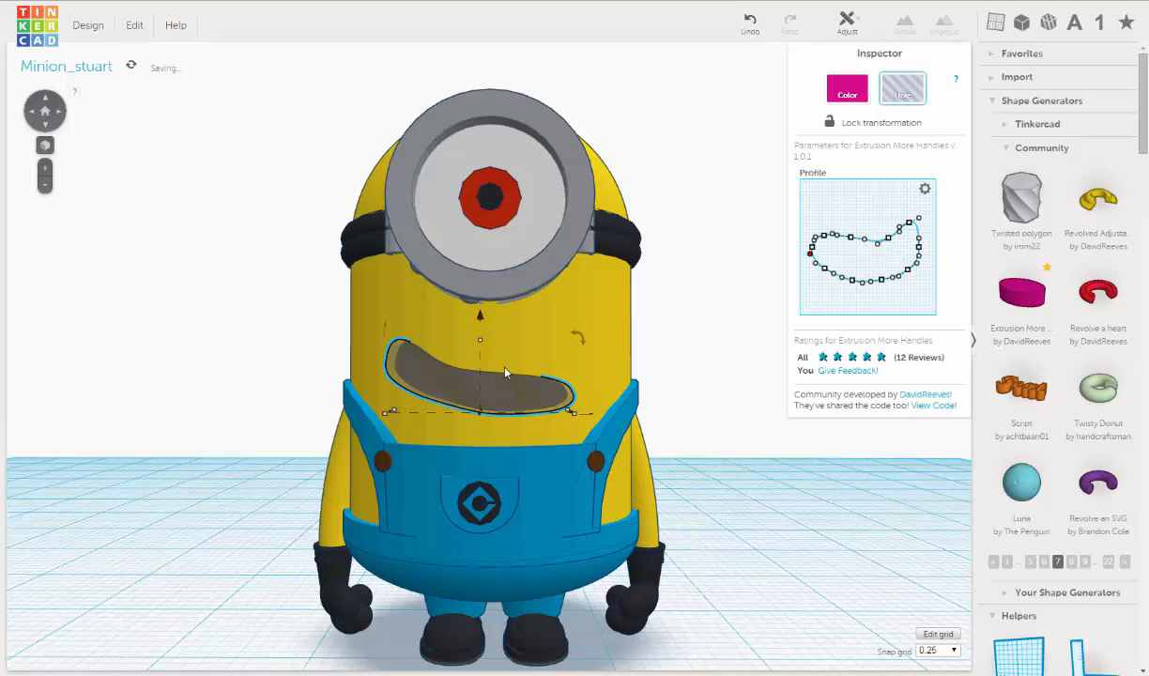
key("Left")
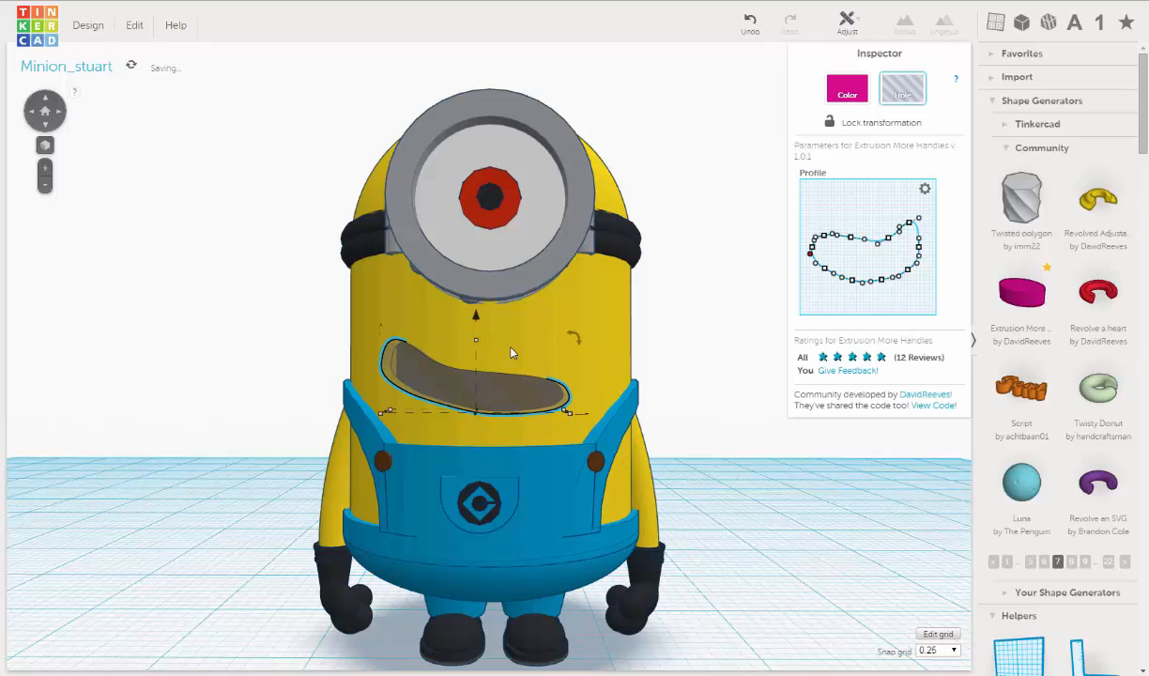
key("Left")
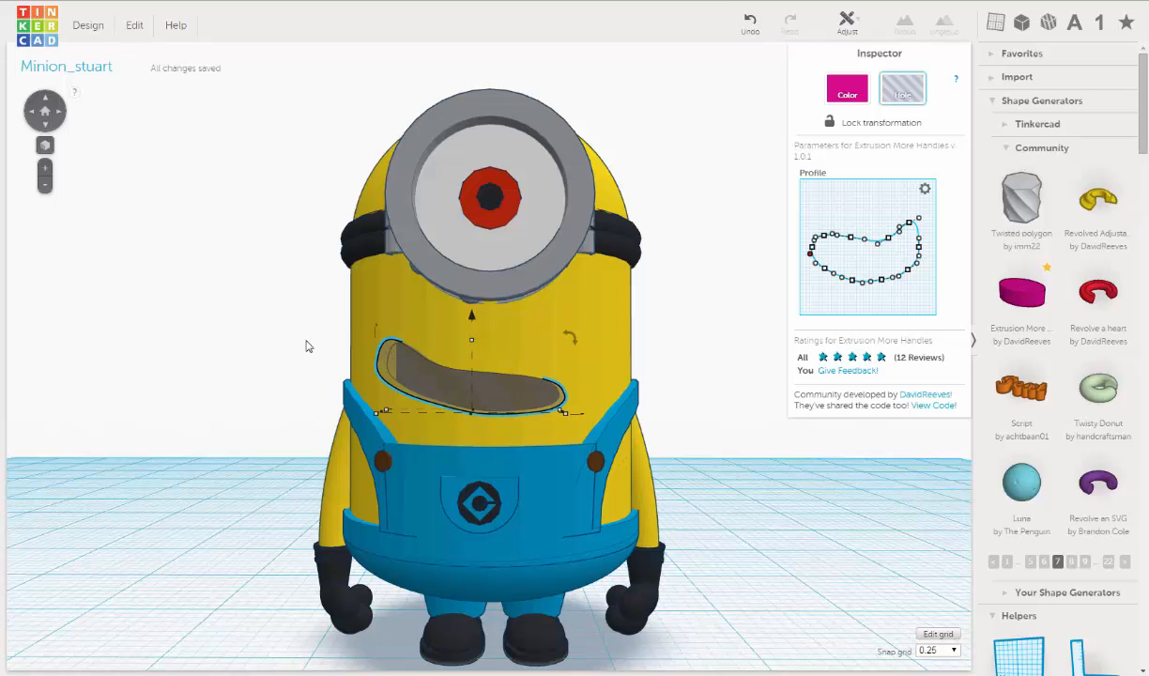
key("Left")
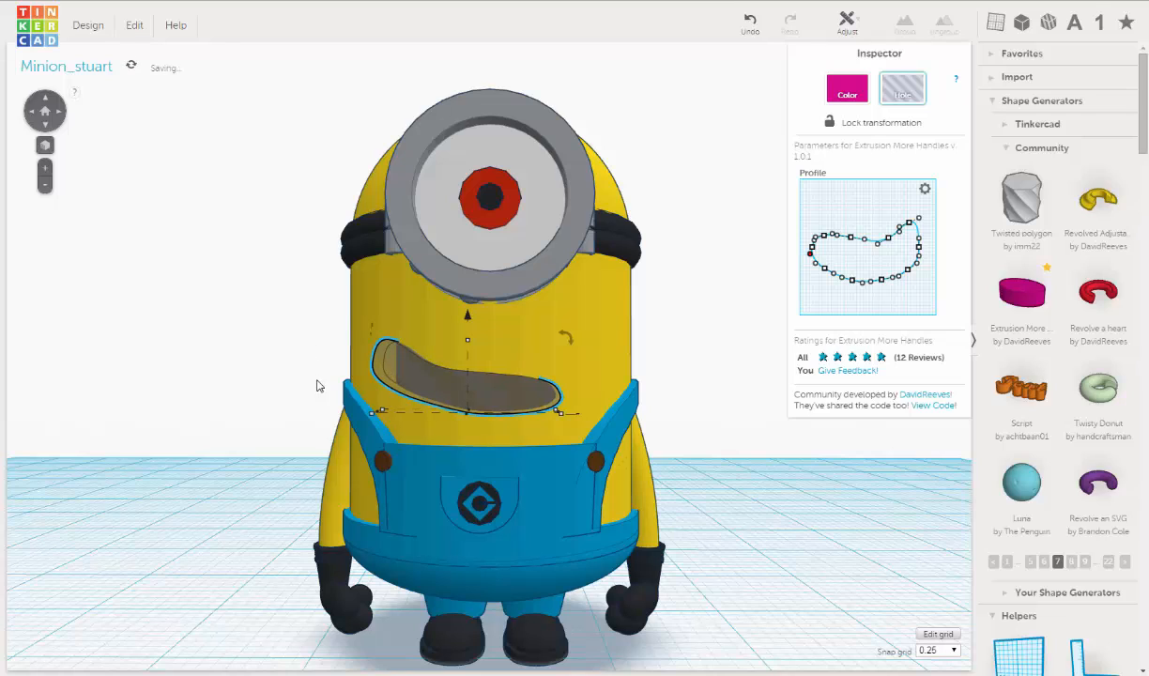
Step: Push the mouth hole five 0.25 mm increments deeper into the Minion's body, checking its depth from the side
right_click_drag(396, 393, 501, 388)
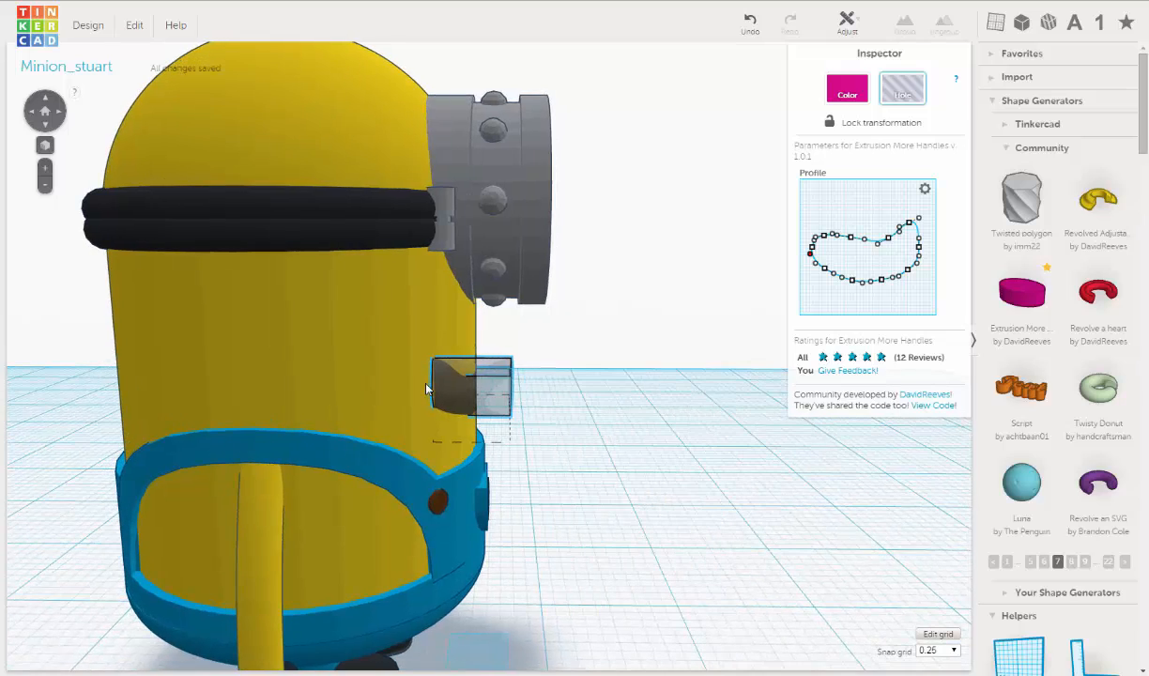
key("Left")
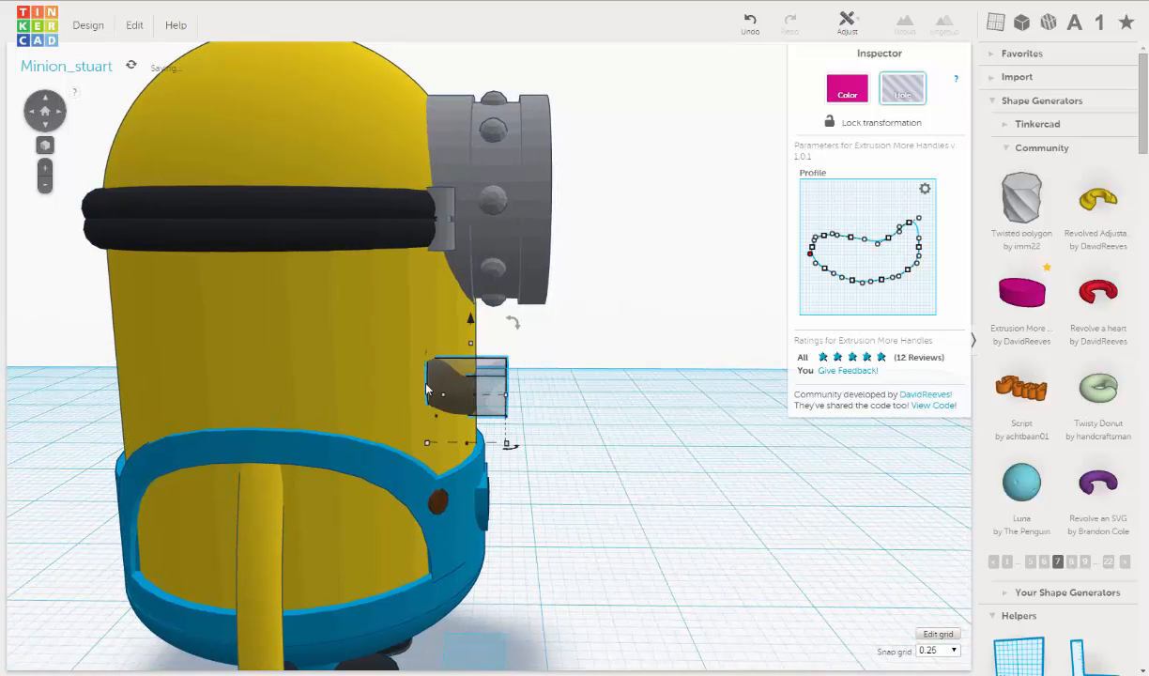
key("Left")
key("Left")
key("Left")
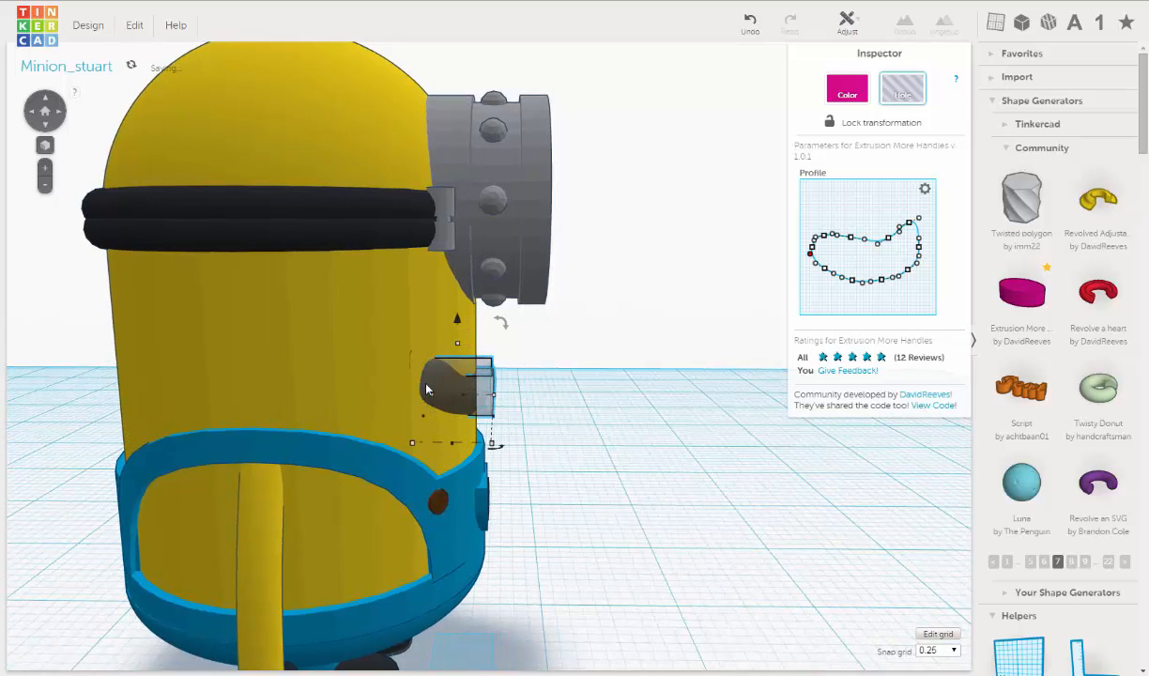
key("Left")
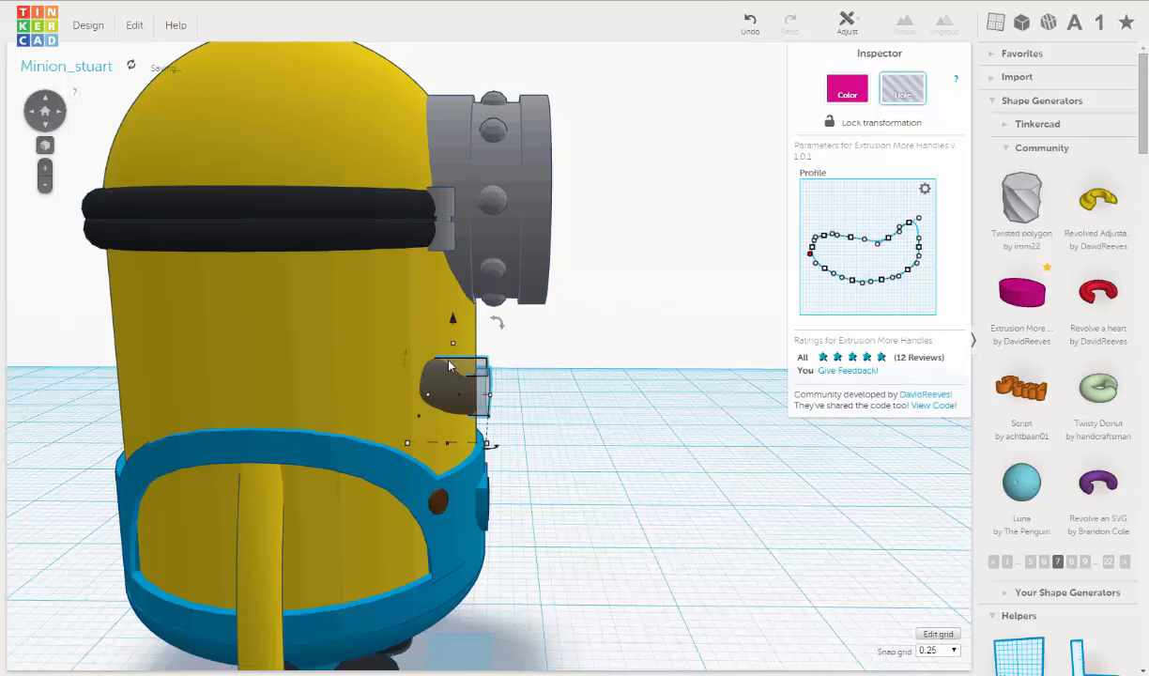
right_click_drag(380, 376, 321, 338)
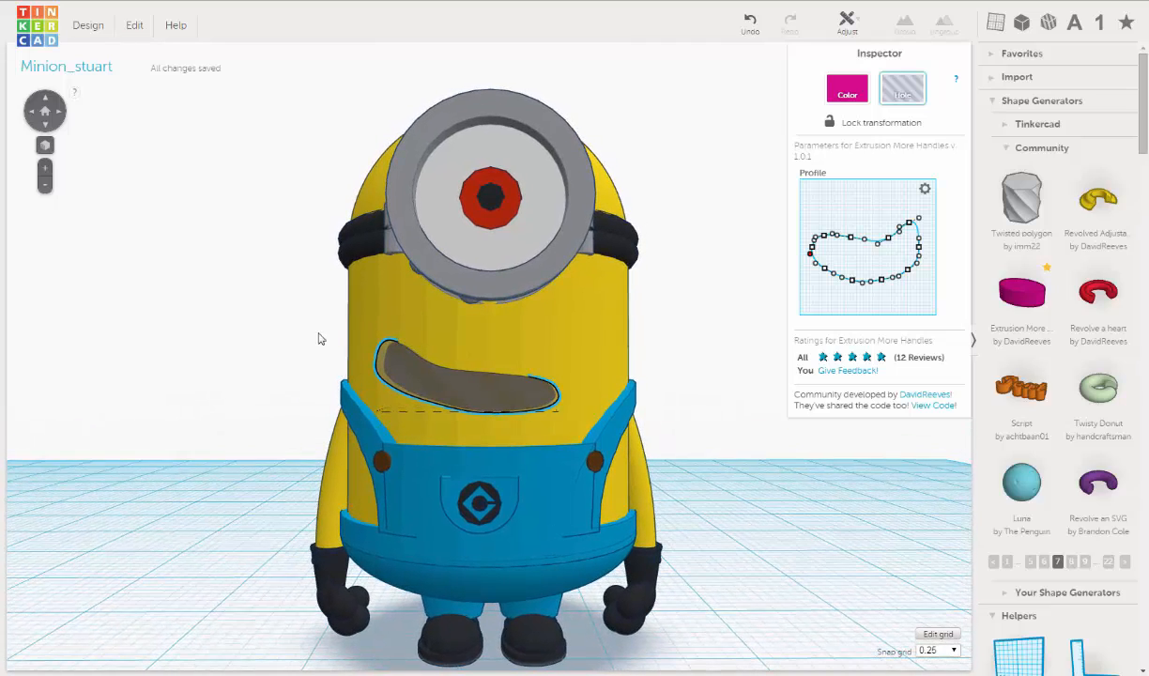
scroll(467, 371, "up", 5)
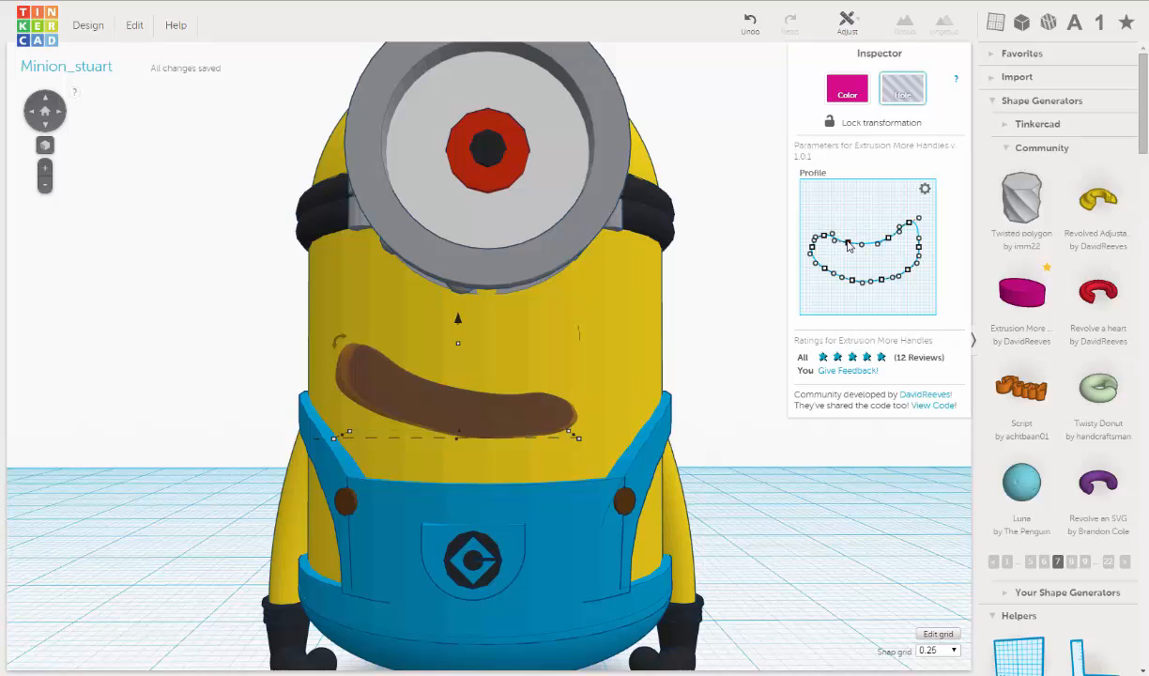
Step: Smooth the upper edge of the mouth hole's profile near its left end and check the shape on the face
left_click(848, 243)
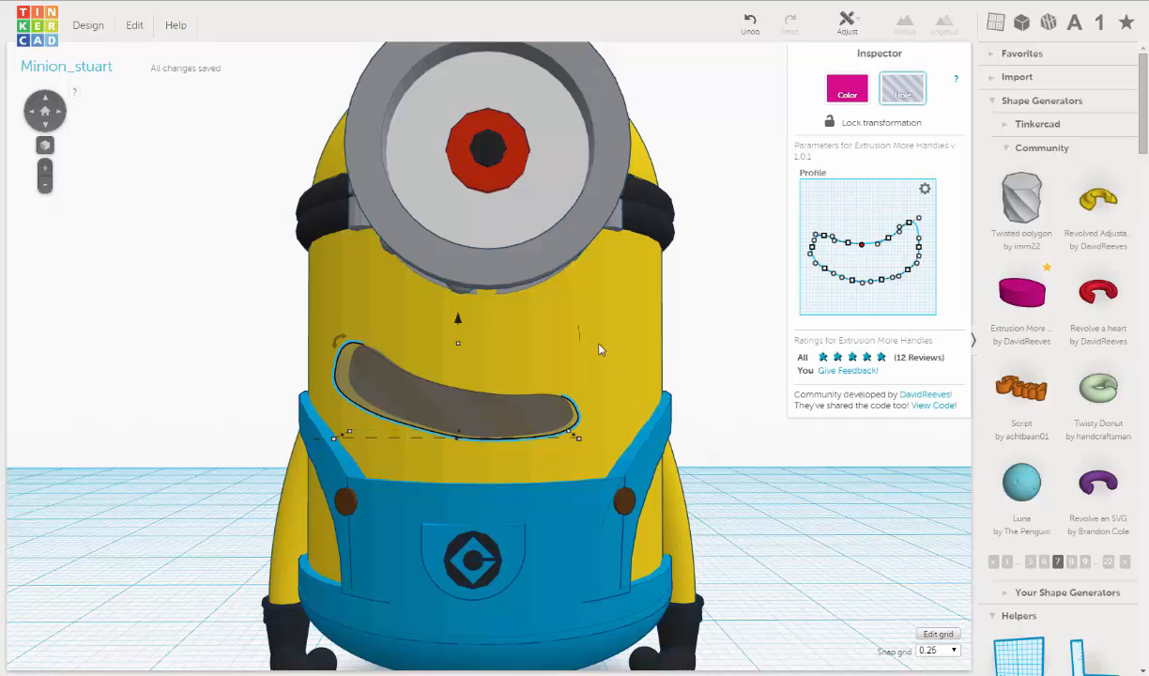
scroll(608, 357, "down", 3)
right_click_drag(664, 375, 608, 366)
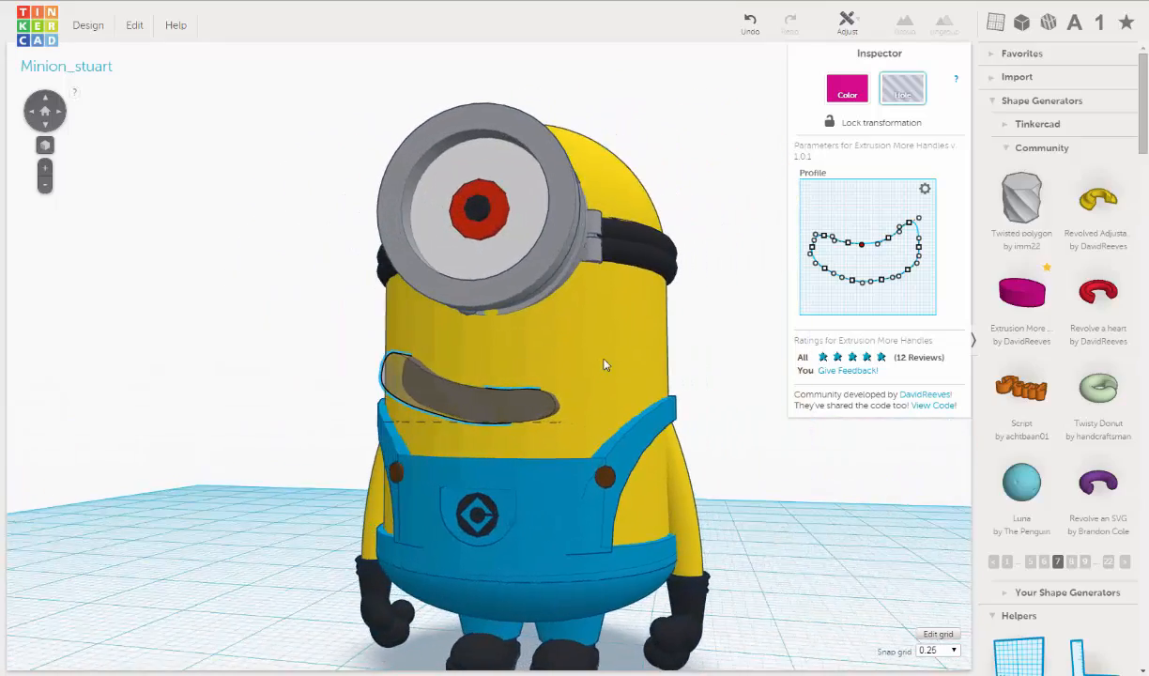
scroll(610, 365, "down", 3)
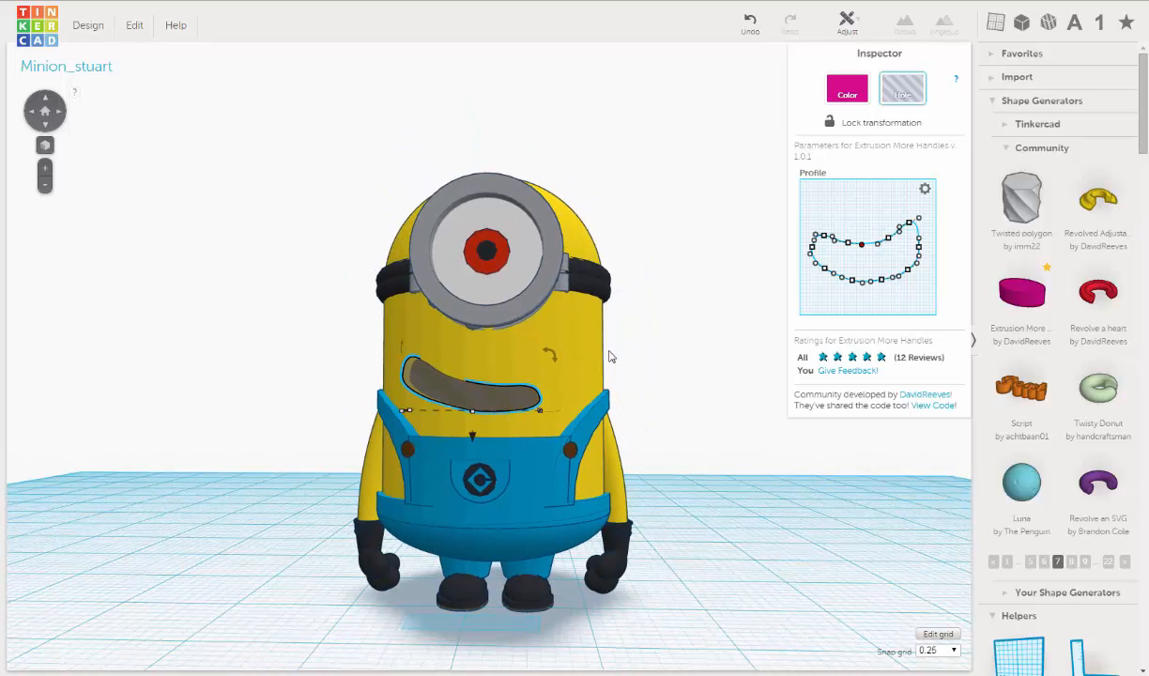
Step: Ungroup the goggle's details, including the set of rivets, so that each rivet can be selected separately
middle_click_drag(599, 275, 582, 326)
right_click_drag(579, 341, 507, 319)
scroll(446, 226, "up", 4)
right_click_drag(468, 242, 438, 297)
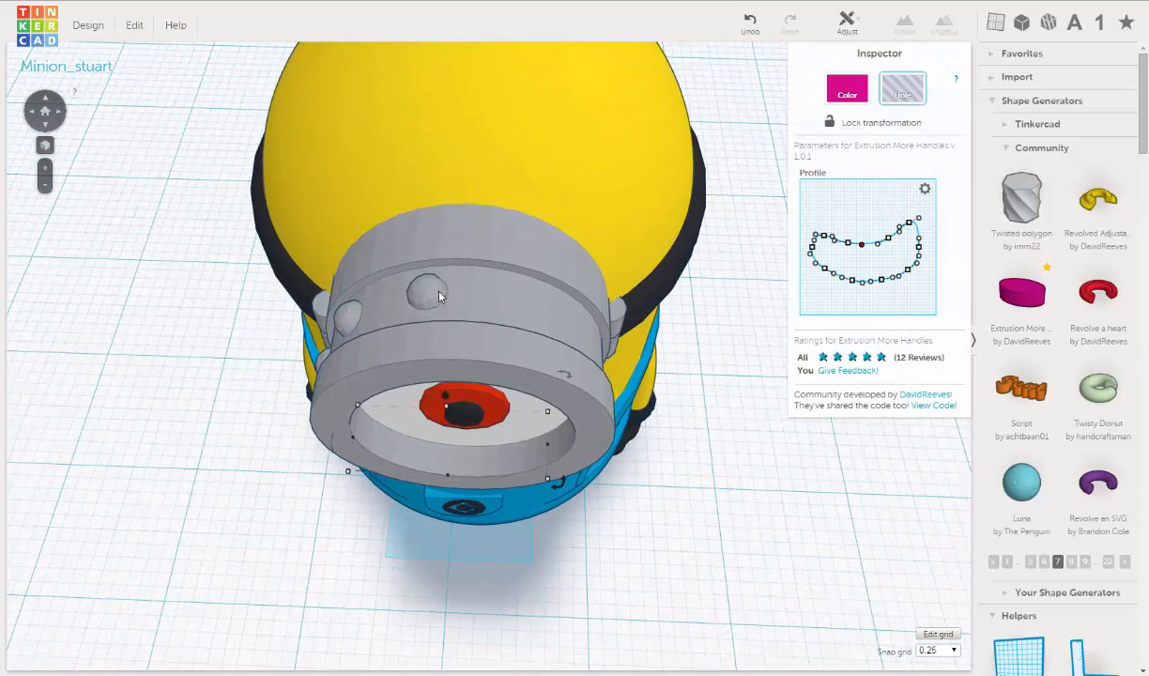
left_click(439, 297)
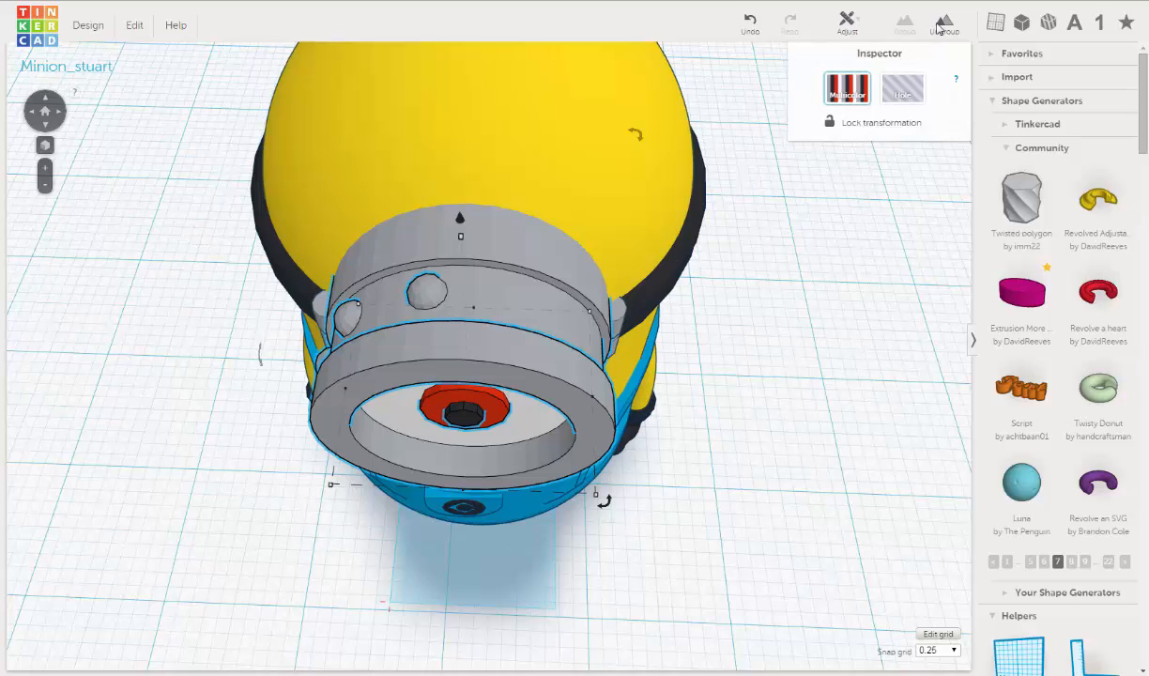
left_click(945, 24)
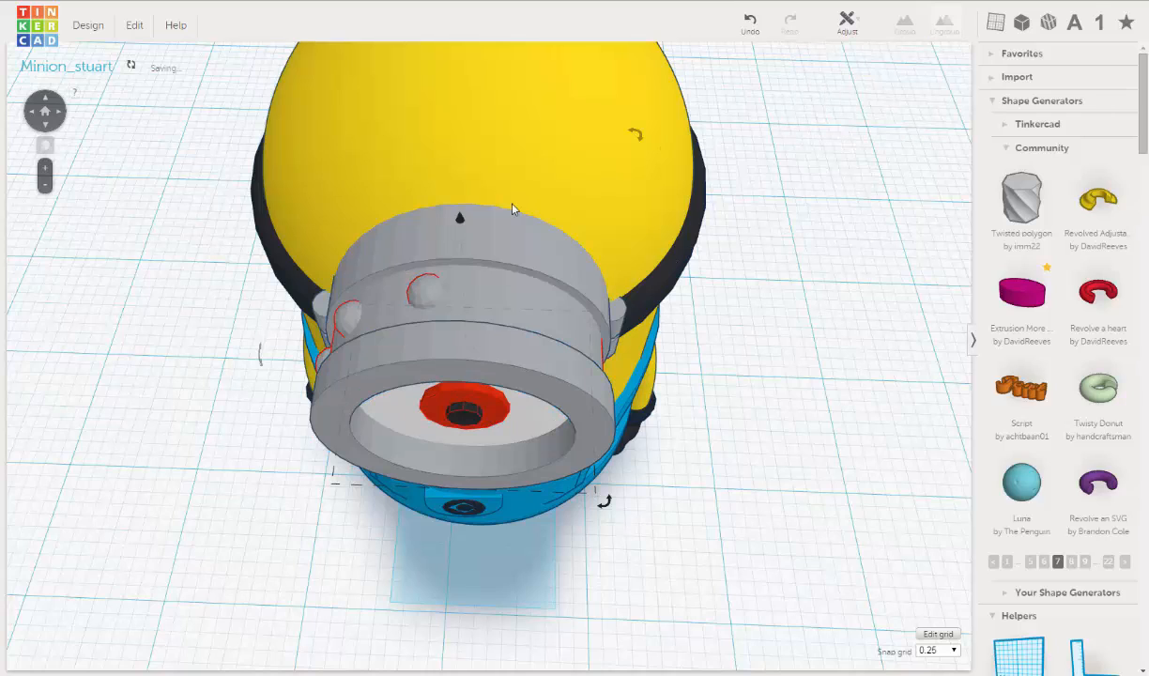
left_click(429, 293)
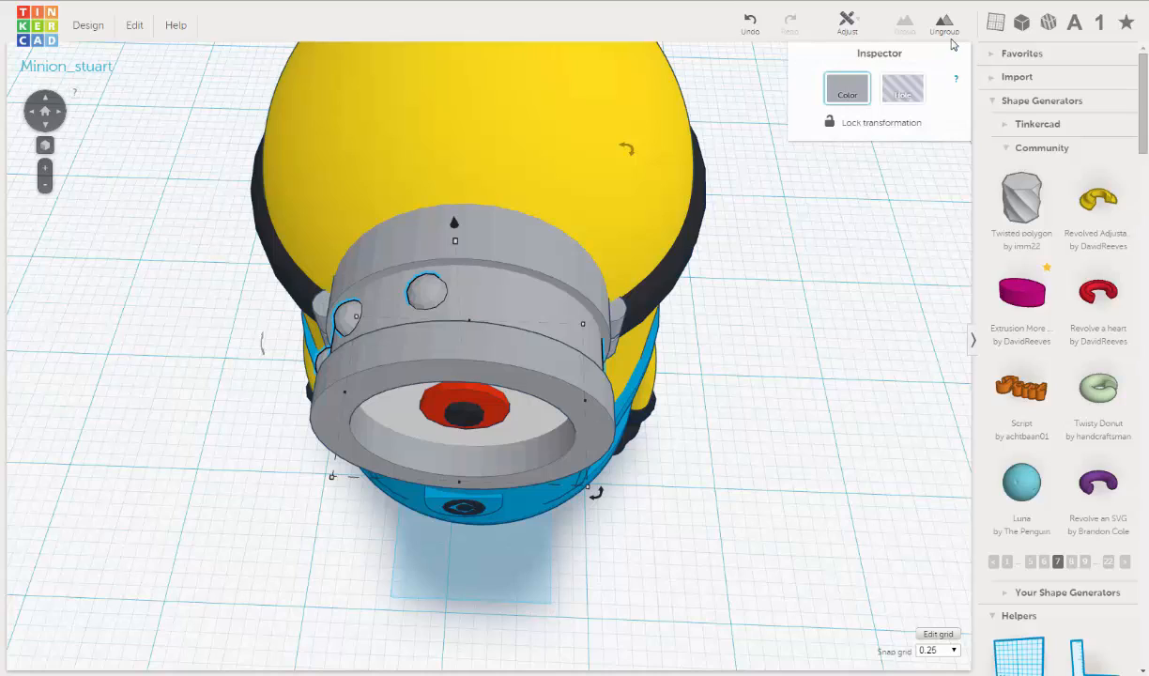
left_click(945, 23)
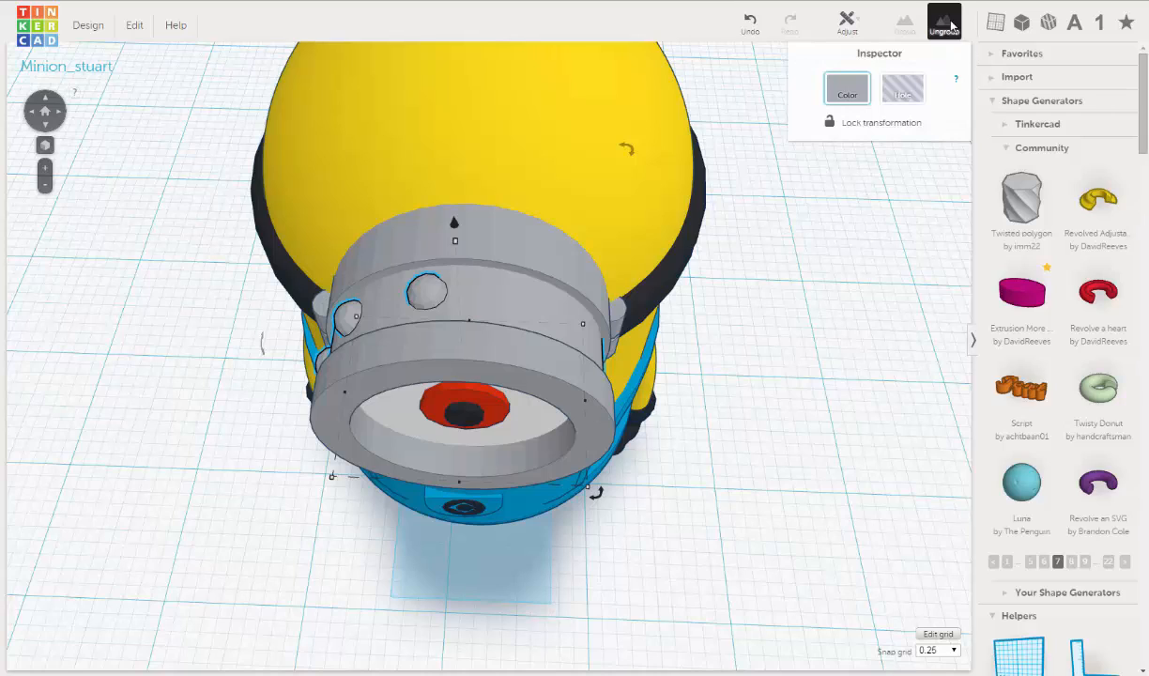
Step: Group the four upper and side rivets on one half of the goggle, leaving out the one underneath
left_click(424, 296)
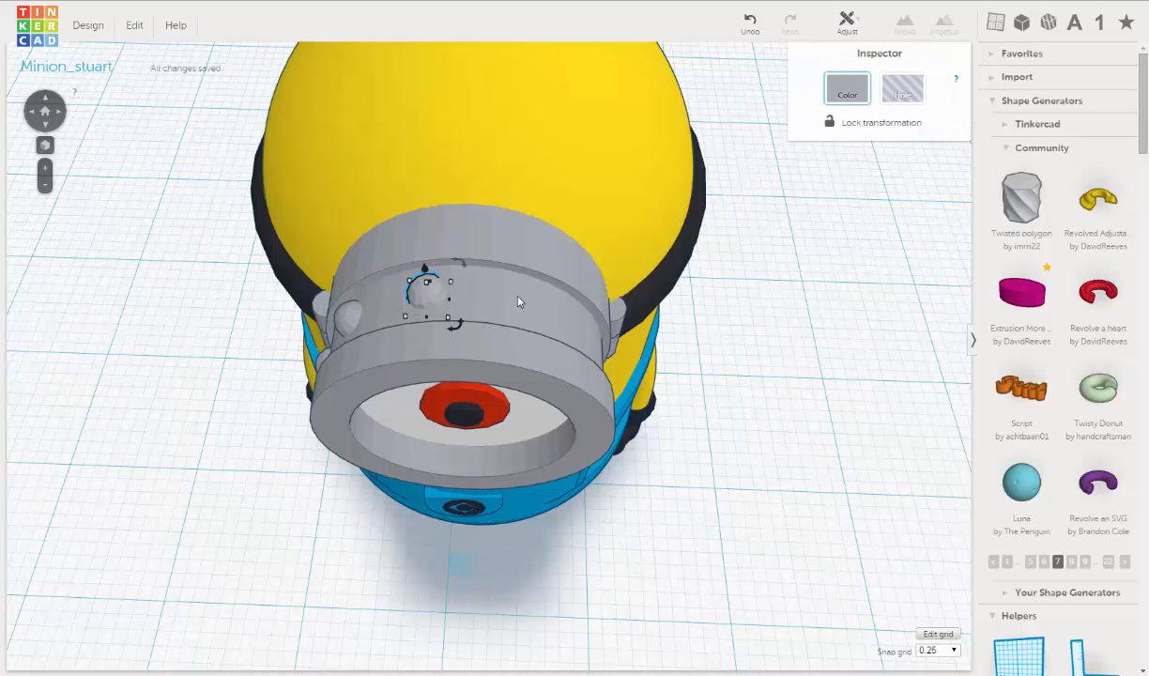
right_click_drag(519, 301, 486, 278)
left_click(443, 355, "shift")
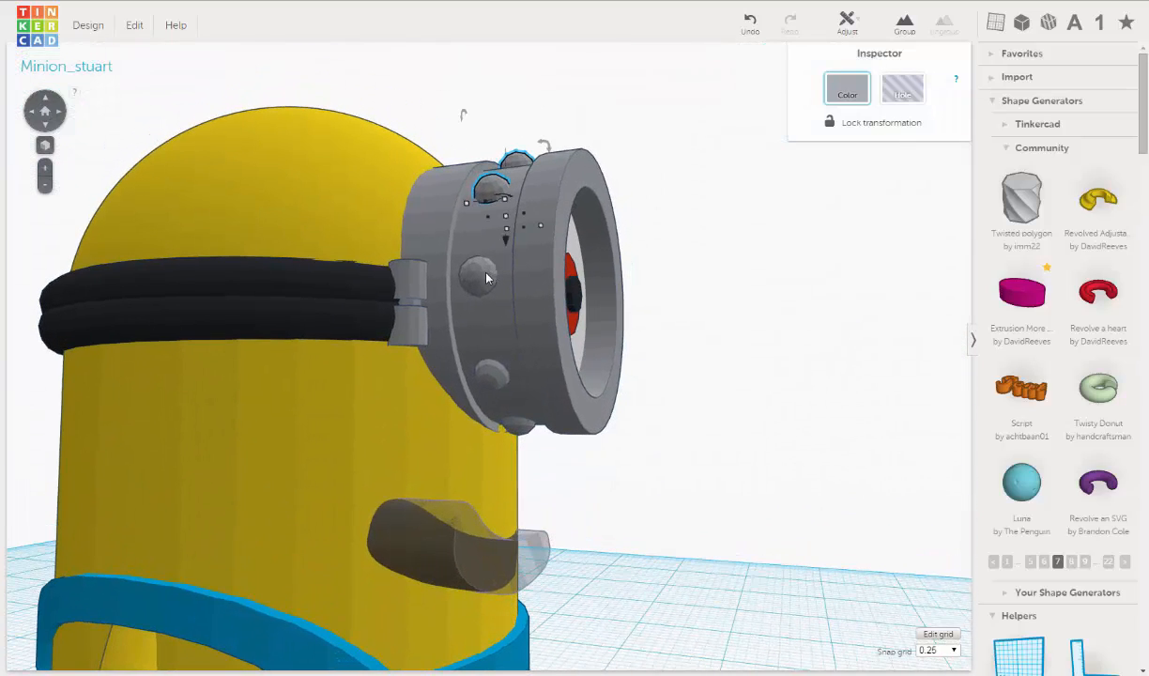
left_click(485, 278, "shift")
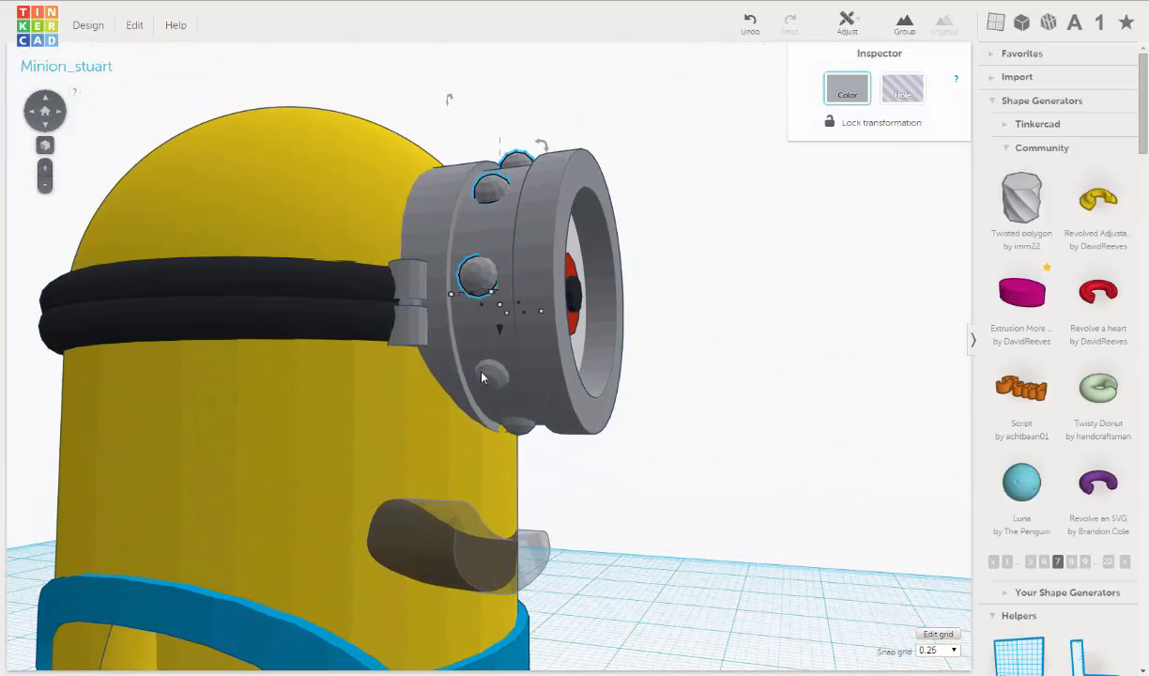
left_click(489, 377, "shift")
right_click_drag(521, 406, 470, 414)
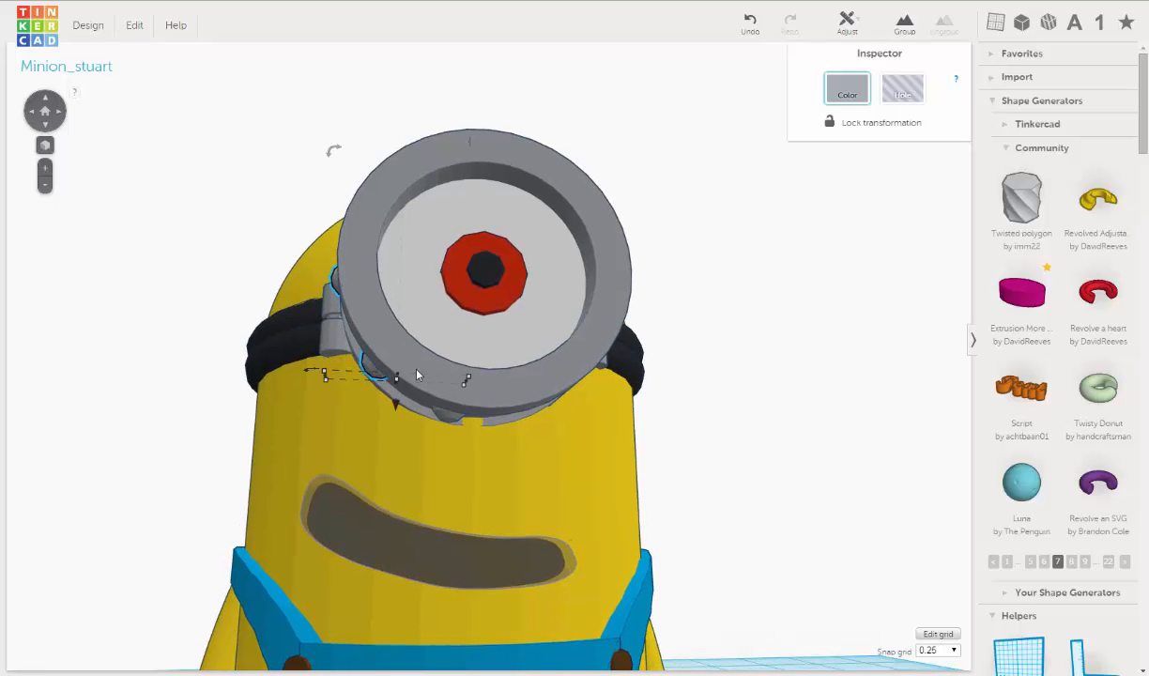
right_click_drag(418, 375, 883, 61)
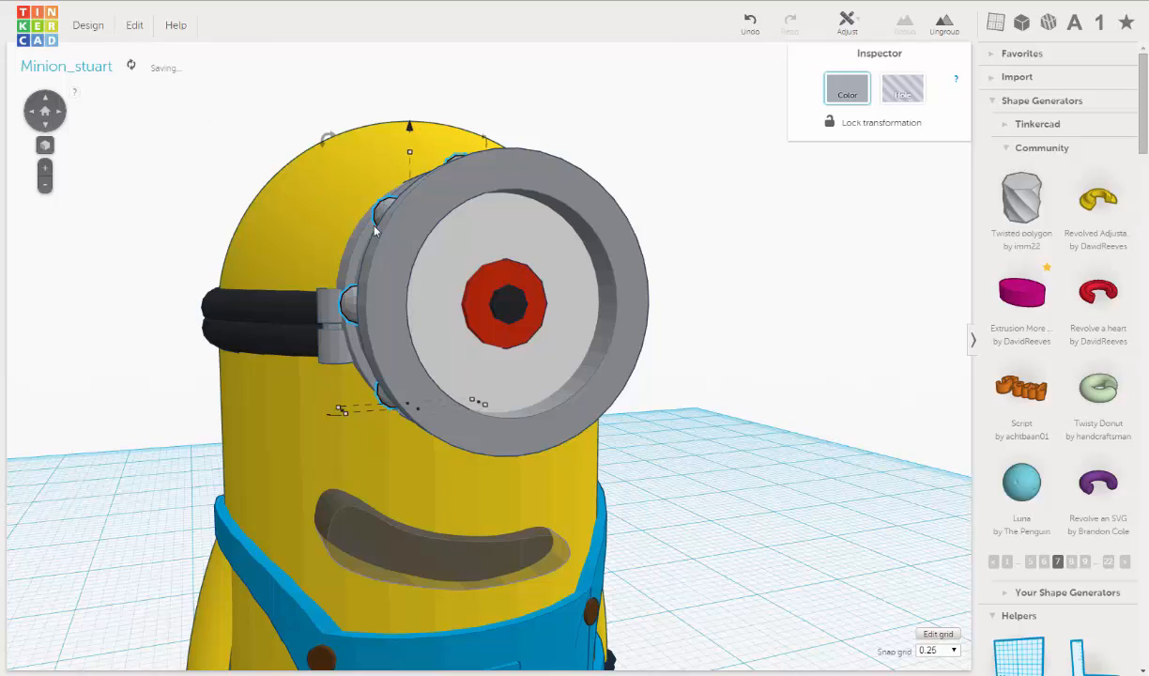
Step: Duplicate the group of four rivets and mirror the copy sideways
right_click_drag(374, 230, 277, 182)
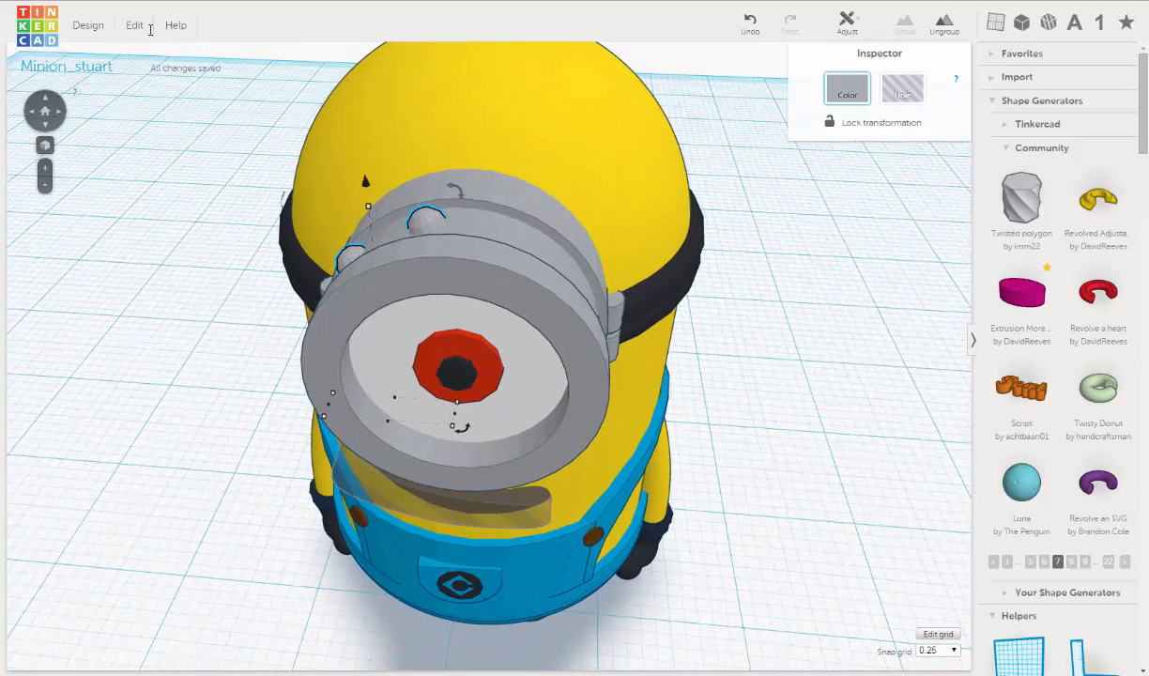
left_click(134, 27)
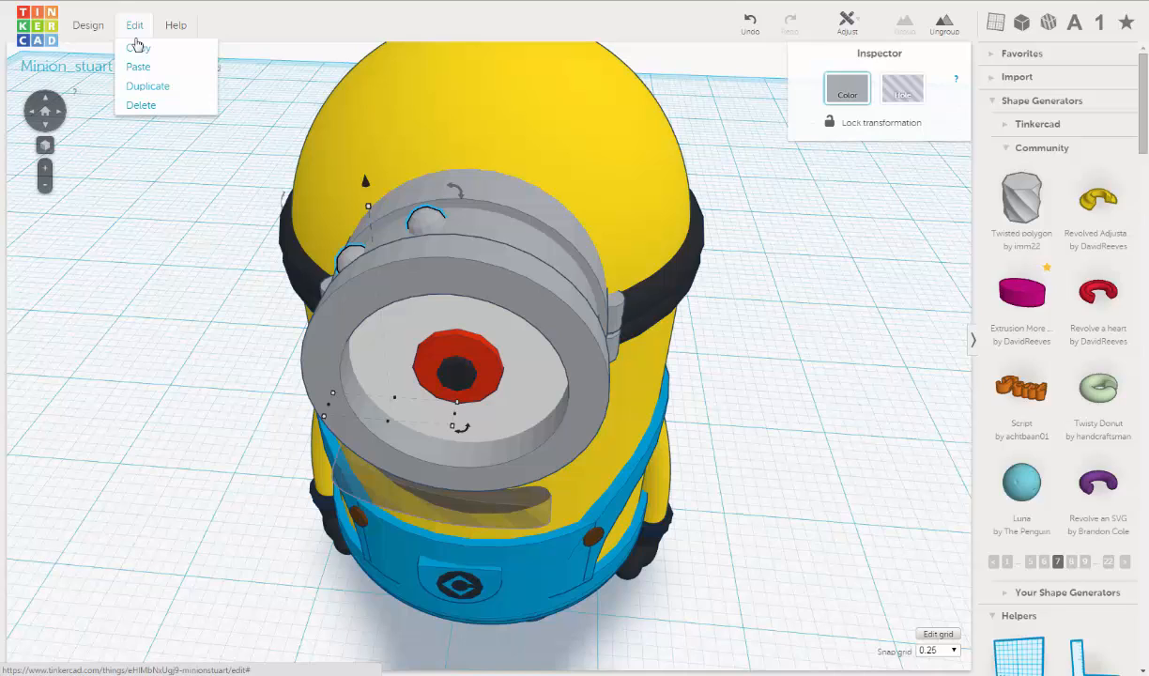
left_click(135, 90)
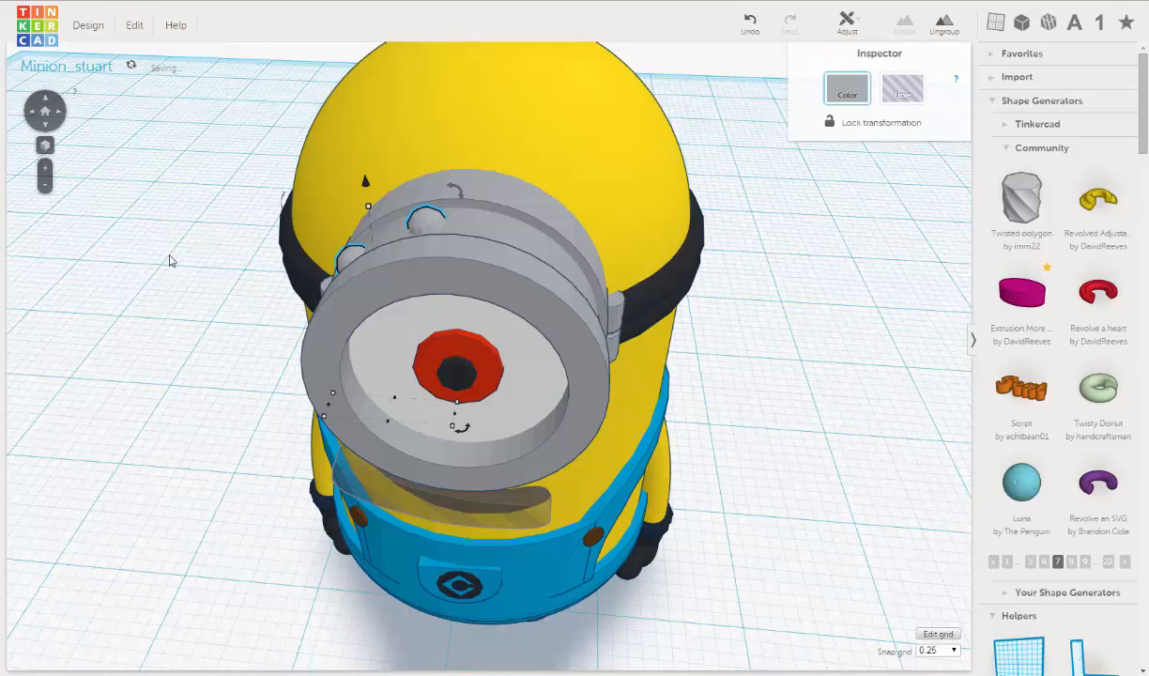
right_click_drag(217, 266, 545, 211)
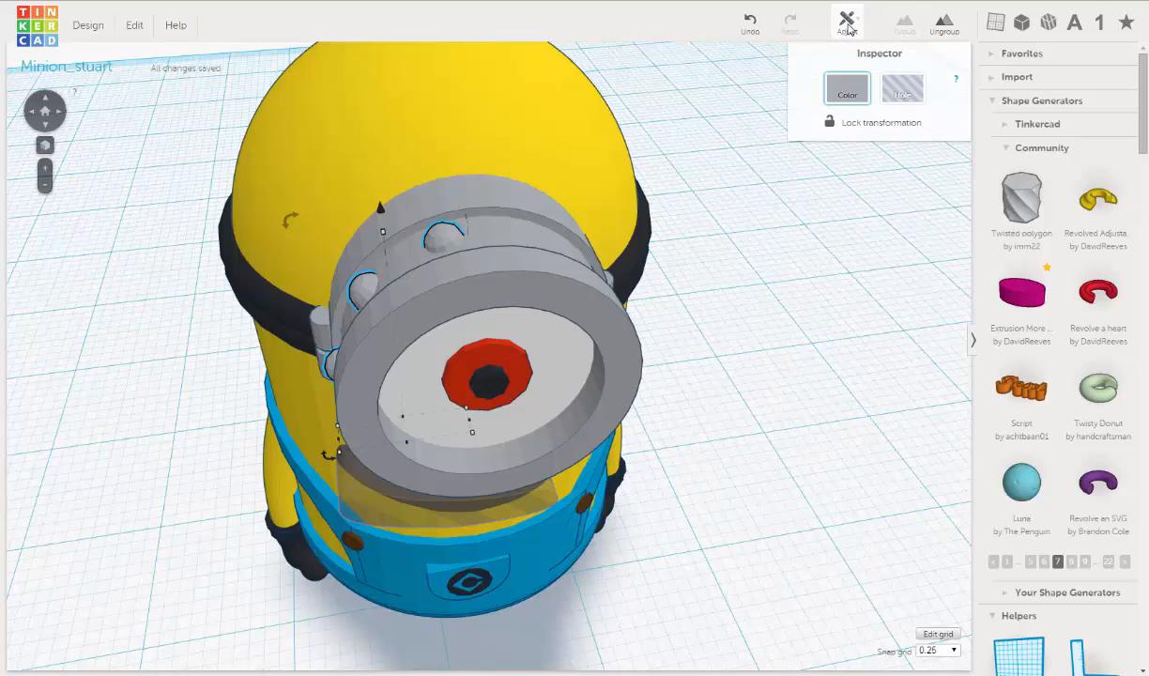
left_click(848, 26)
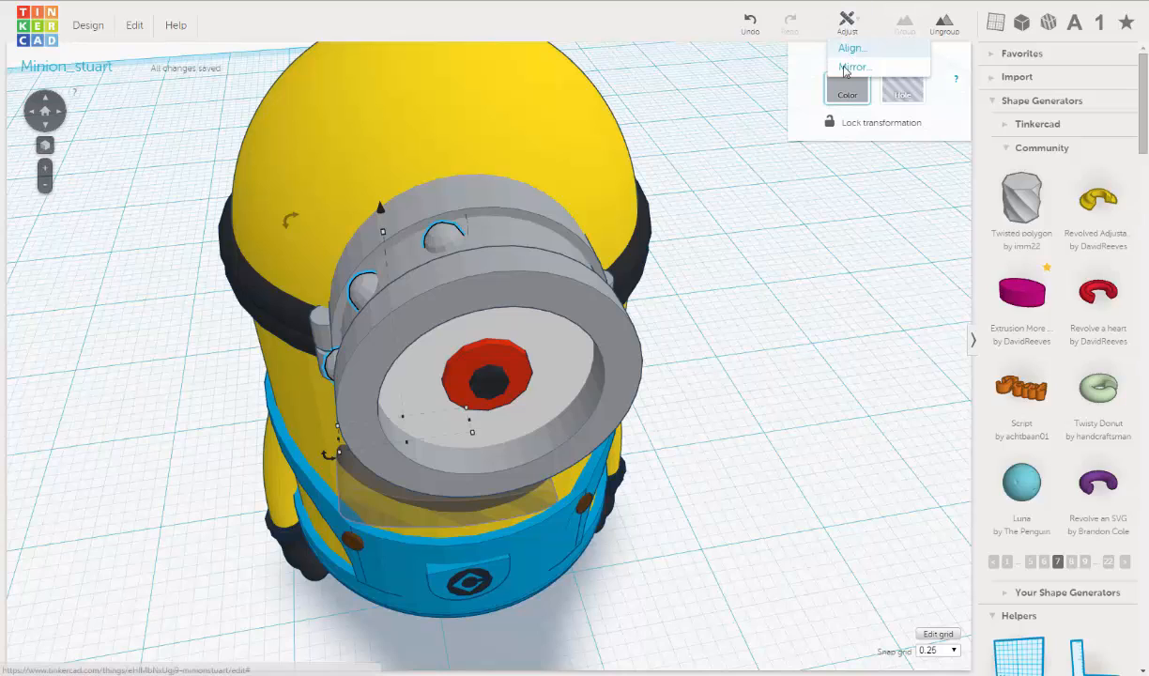
left_click(852, 66)
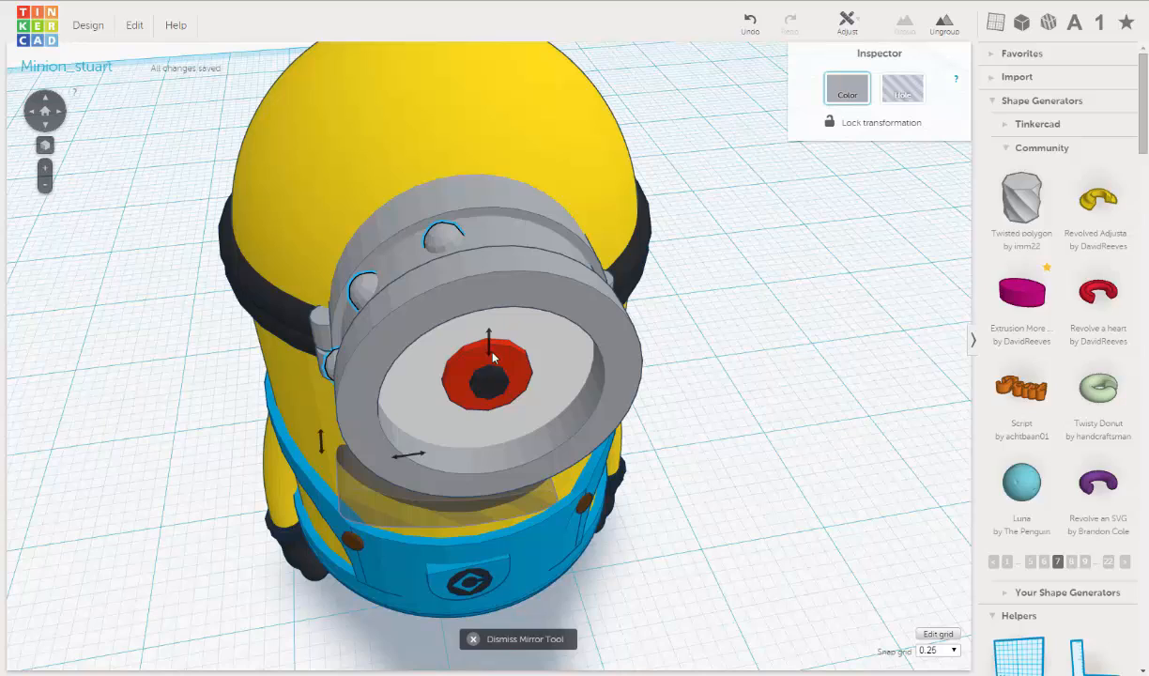
left_click(421, 457)
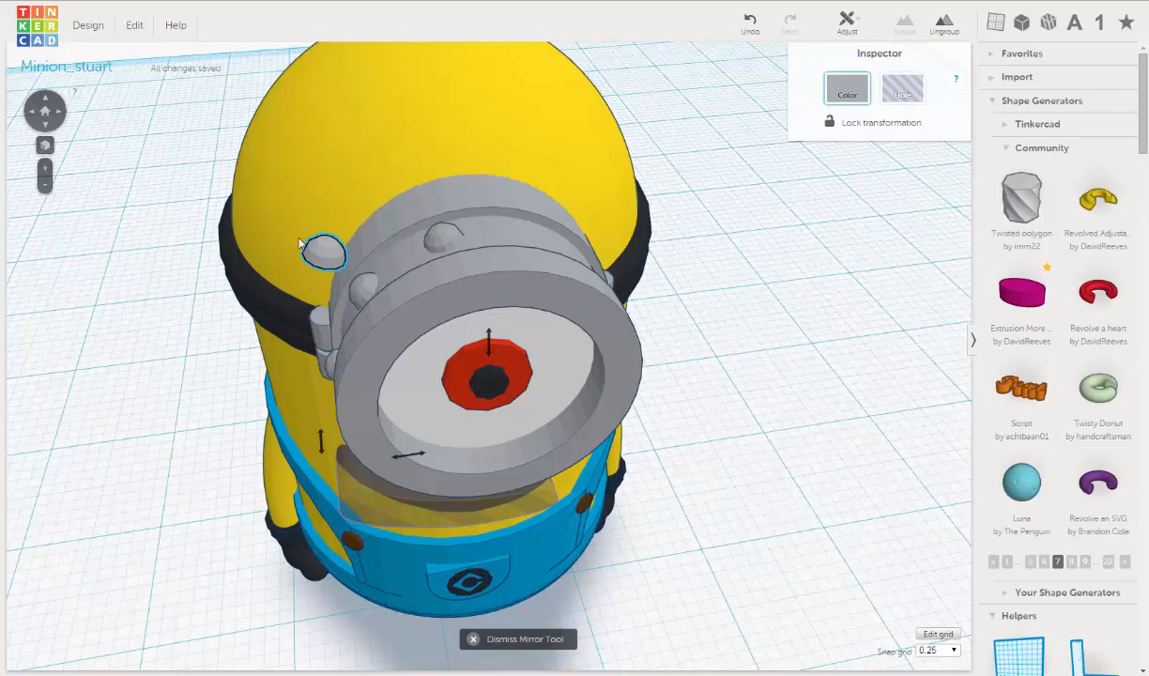
Step: Move the mirrored rivet group in 0.25 mm increments across to the opposite side of the goggle
key("Right")
key("Right")
key("Right")
key("Right")
key("Right")
key("Right")
key("Right")
key("Right")
key("Right")
key("Right")
key("Right")
key("Right")
key("Right")
key("Right")
key("Right")
key("Right")
key("Right")
key("Right")
key("Right")
key("Right")
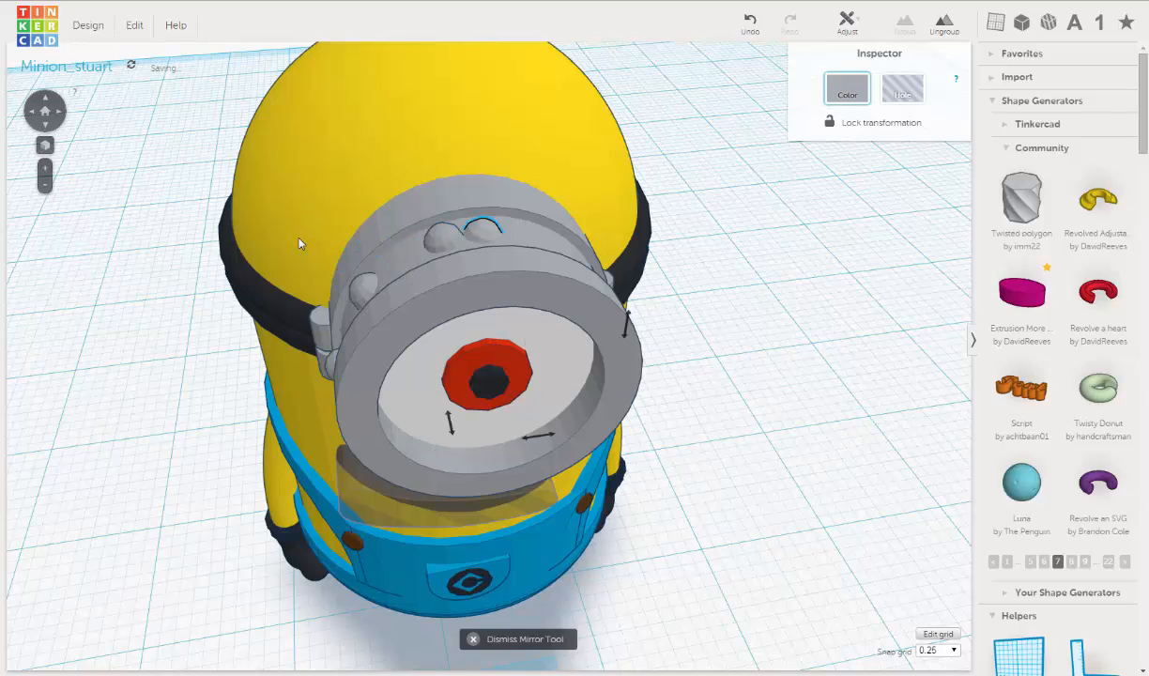
key("Right")
key("Right")
key("Right")
key("Right")
key("Right")
key("Right")
key("Right")
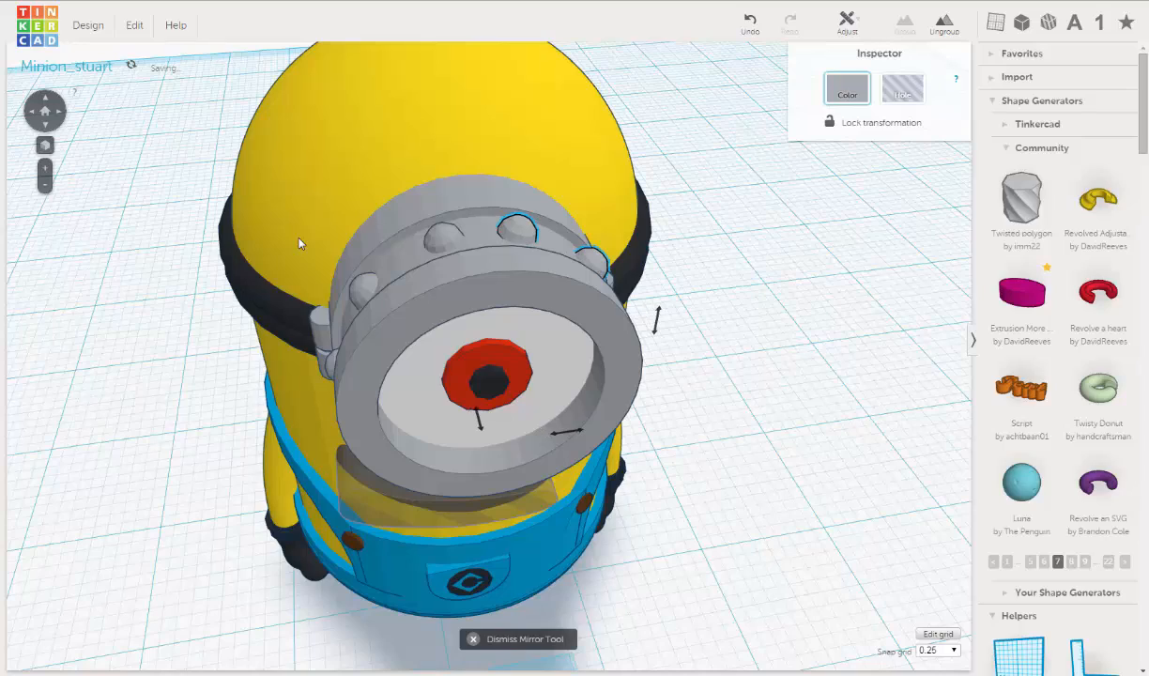
right_click_drag(296, 244, 215, 141)
left_click(211, 141)
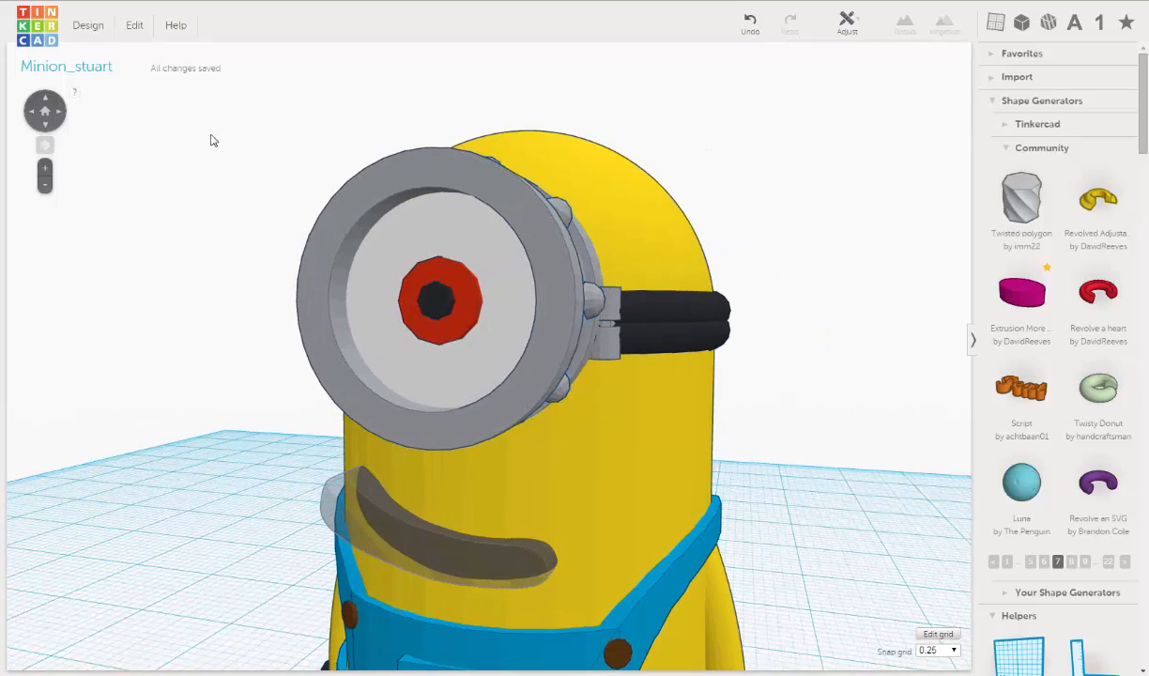
Step: Nudge the mirrored rivet group one 0.25 mm increment back towards the goggle's centre
right_click_drag(214, 220, 545, 295)
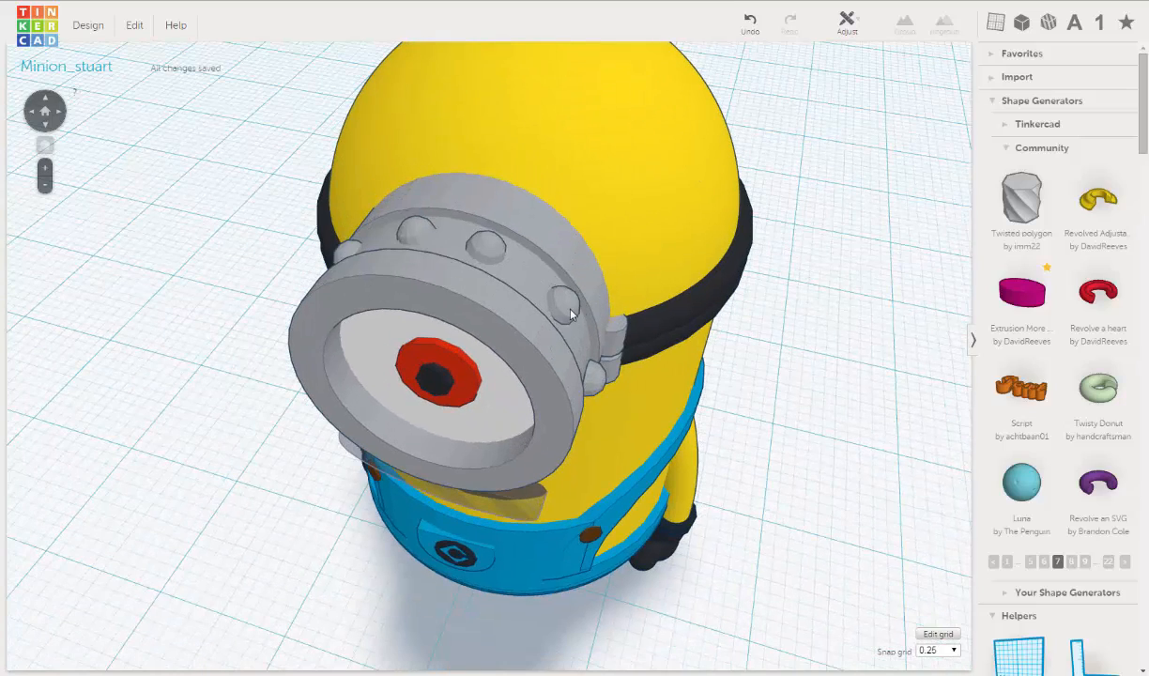
left_click(579, 312)
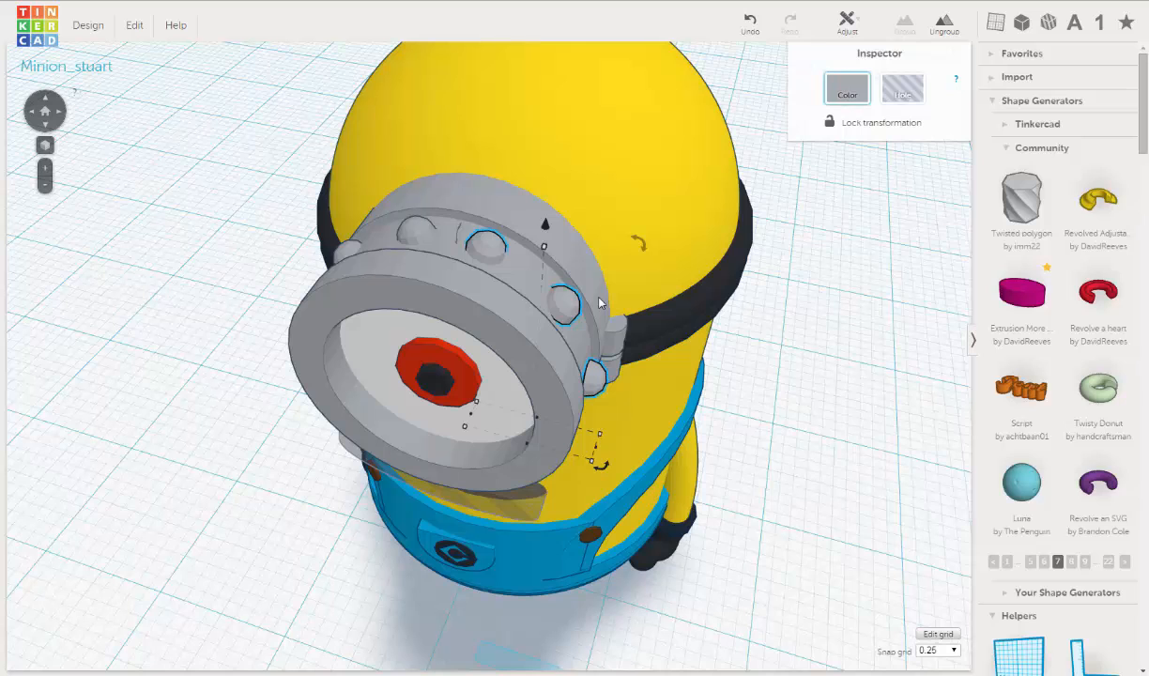
key("Left")
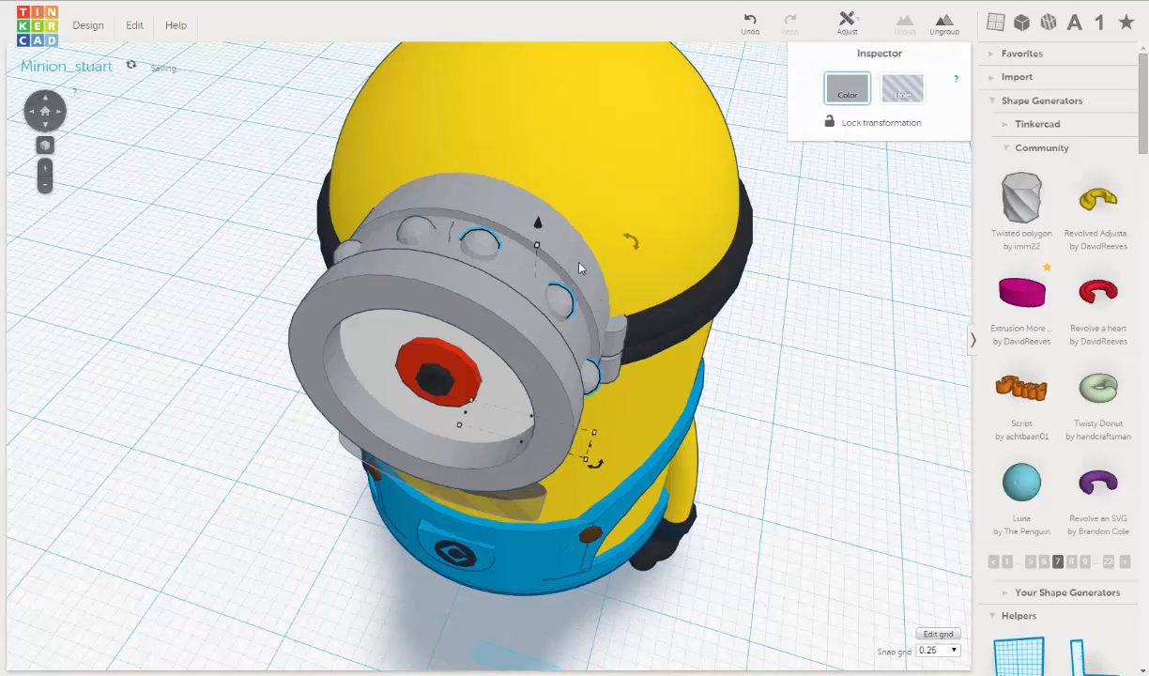
Step: Duplicate the single rivet on the goggle's underside and mirror the copy sideways
right_click_drag(442, 294, 496, 94)
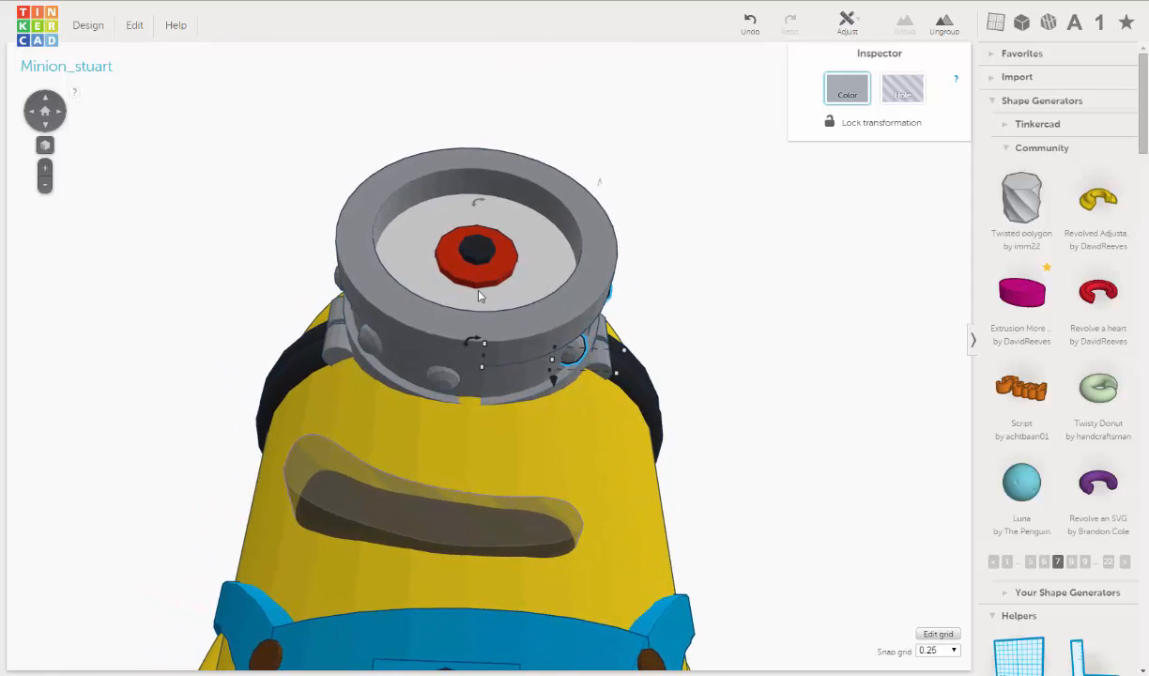
left_click(446, 382)
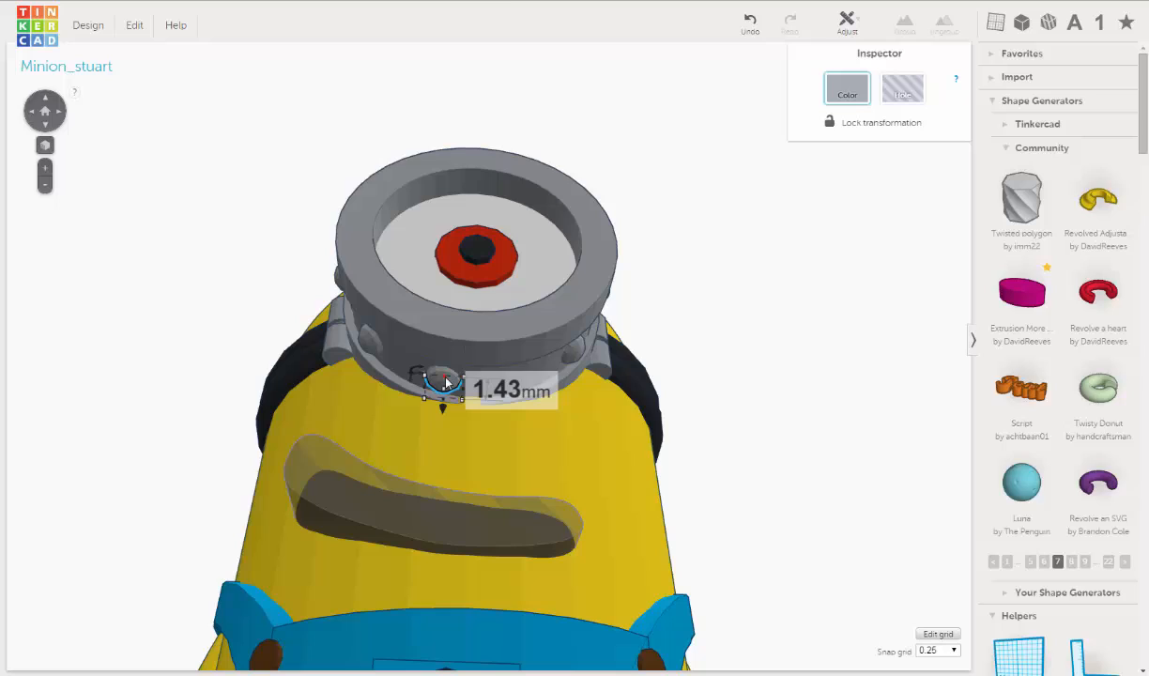
left_click(135, 32)
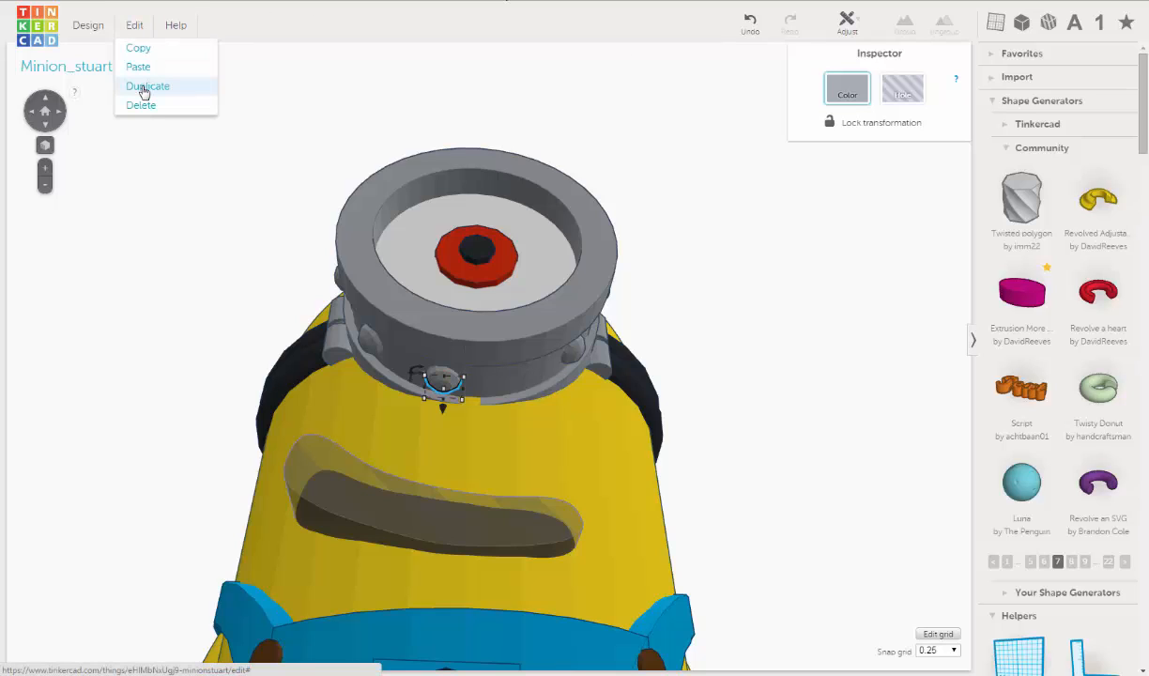
left_click(144, 87)
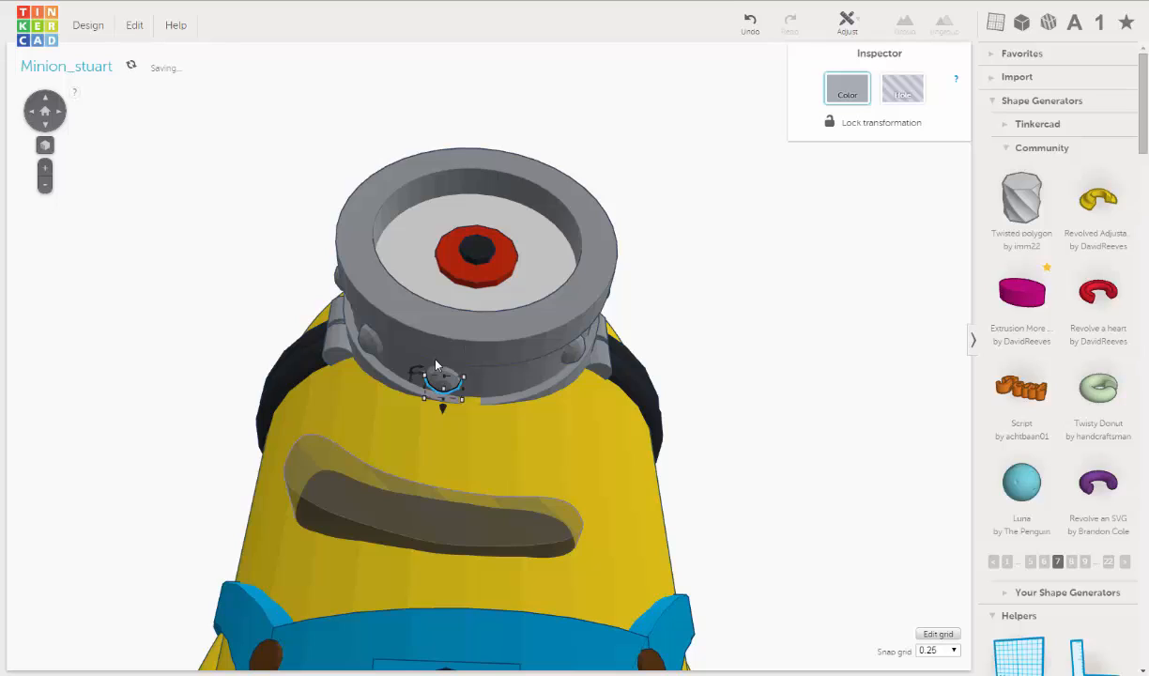
left_click(847, 28)
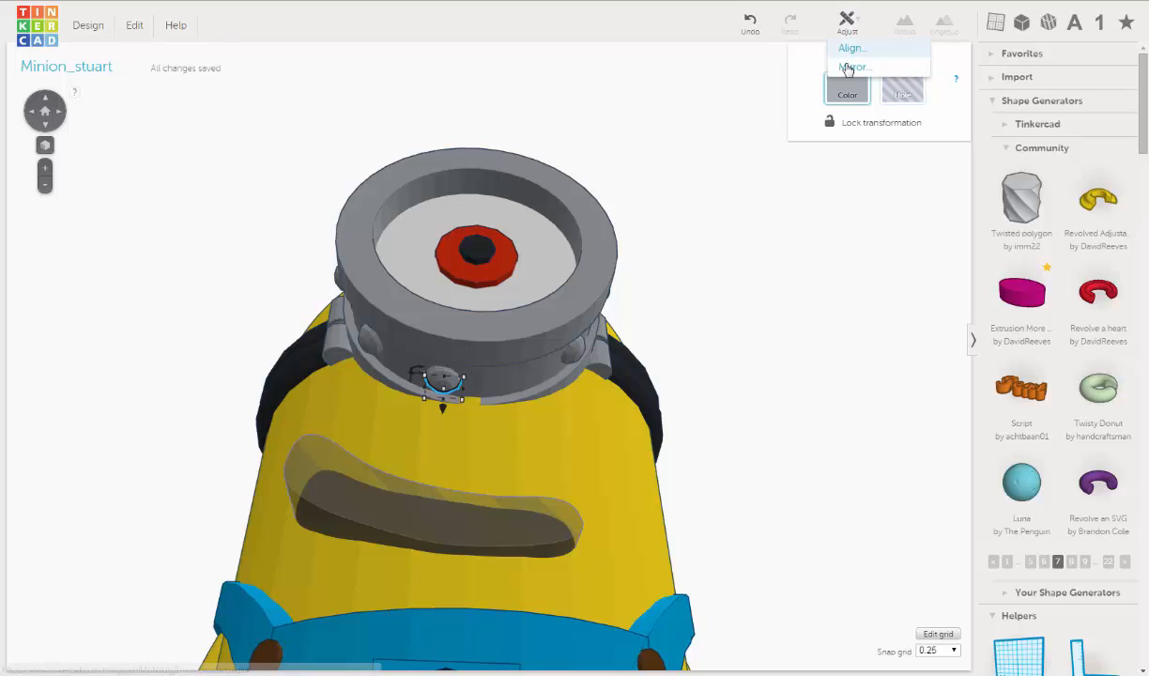
left_click(850, 67)
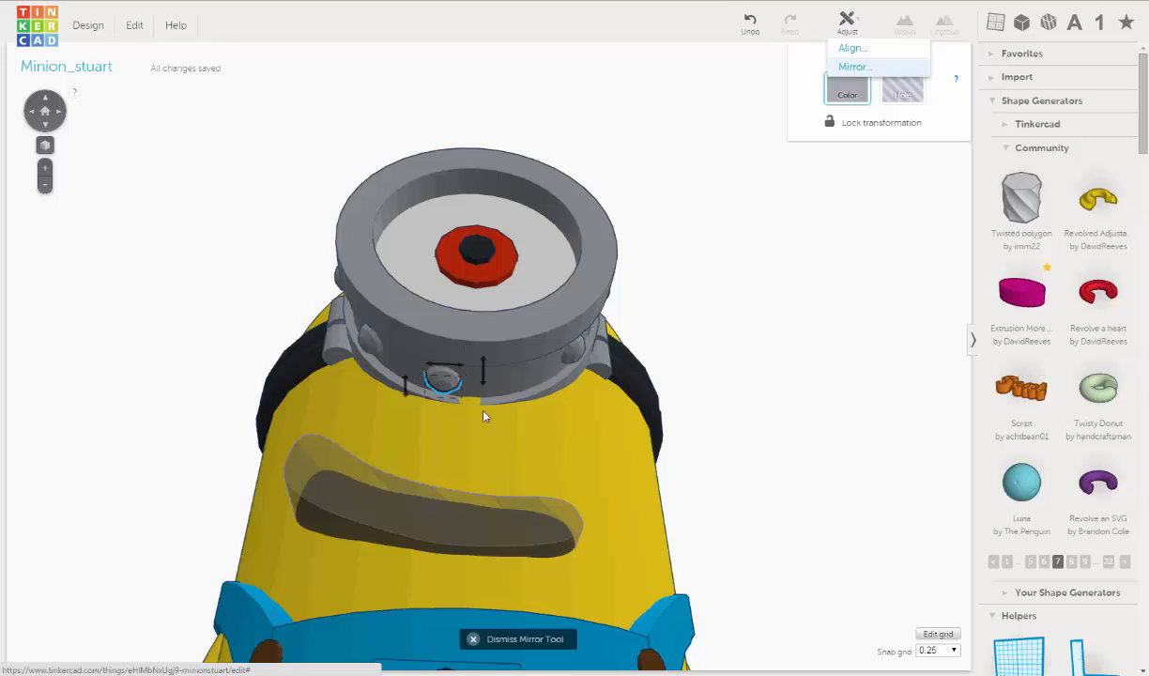
left_click(445, 368)
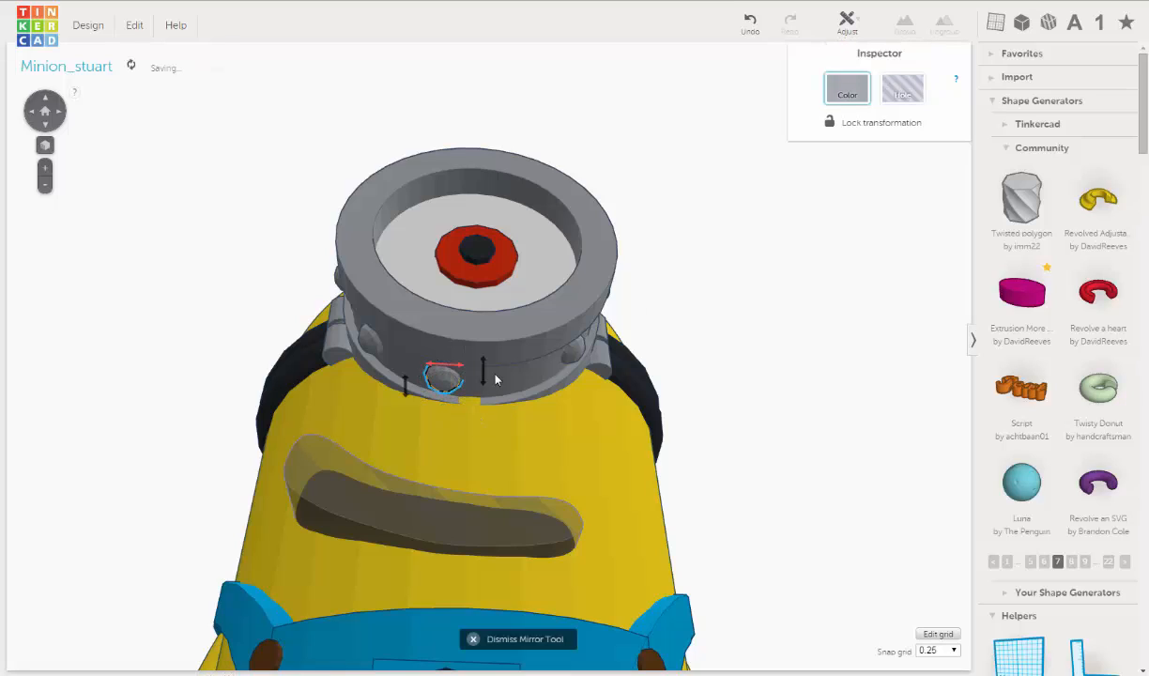
Step: Move the mirrored underside rivet in 0.25 mm increments to the matching position on the goggle's other half
key("Right")
key("Right")
key("Right")
key("Right")
key("Right")
key("Right")
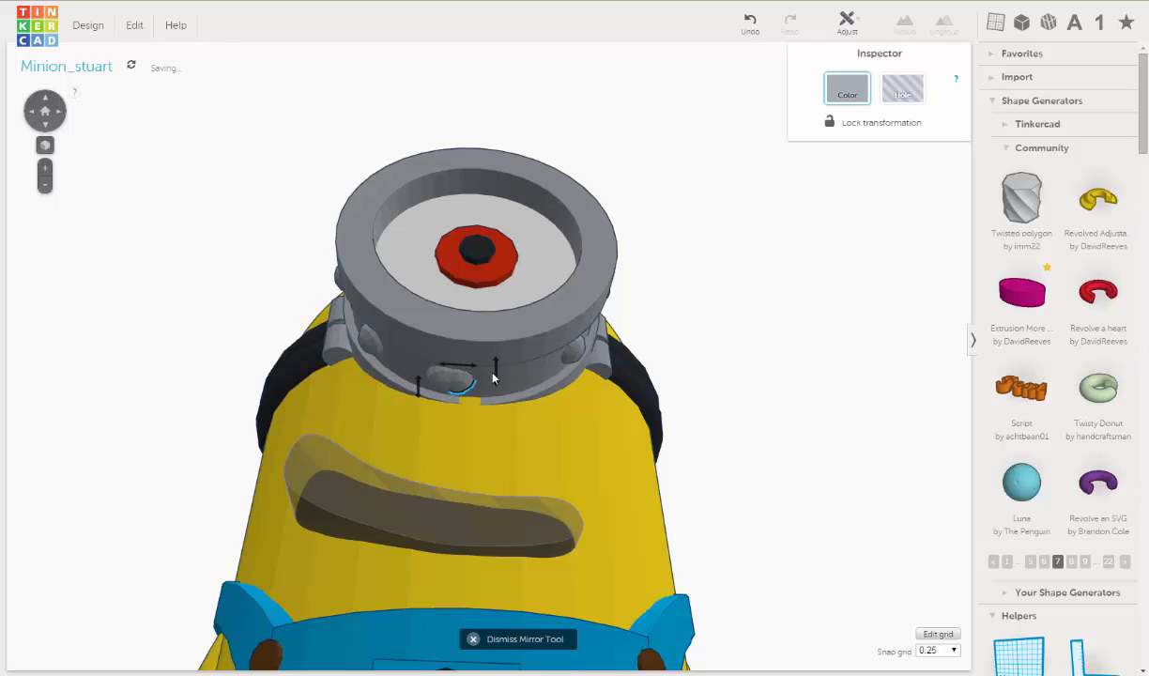
key("Right")
key("Right")
key("Right")
key("Right")
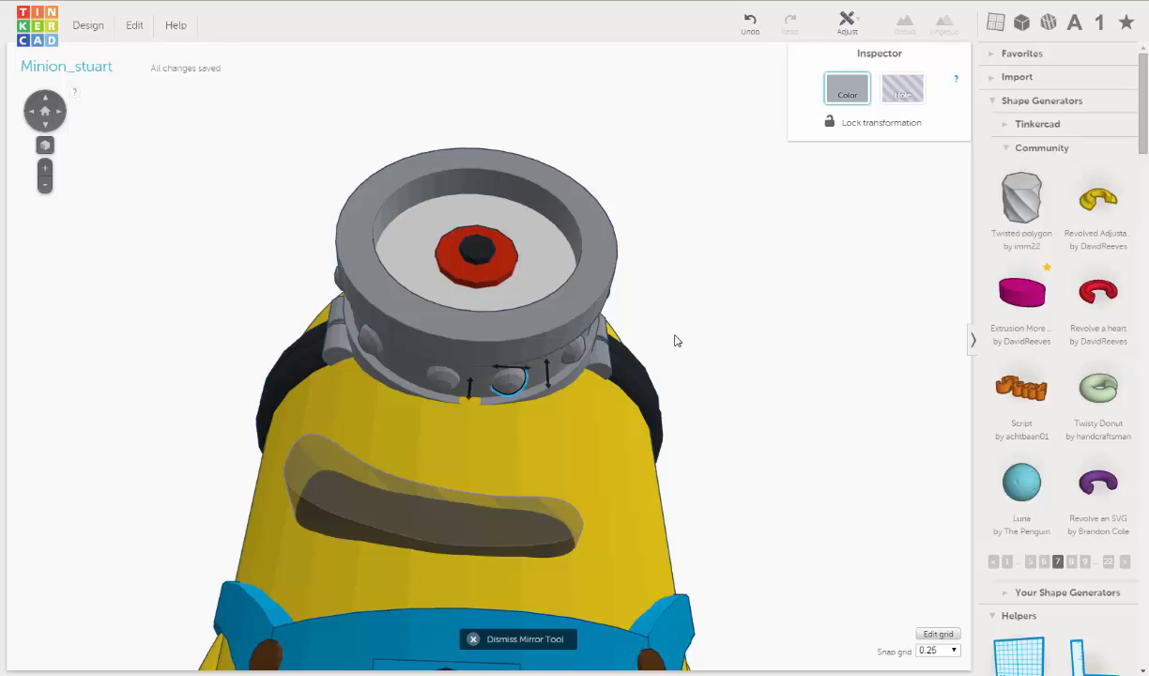
Step: Nudge the mirrored underside rivet one 0.25 mm increment towards the goggle's centre and deselect it
key("Left")
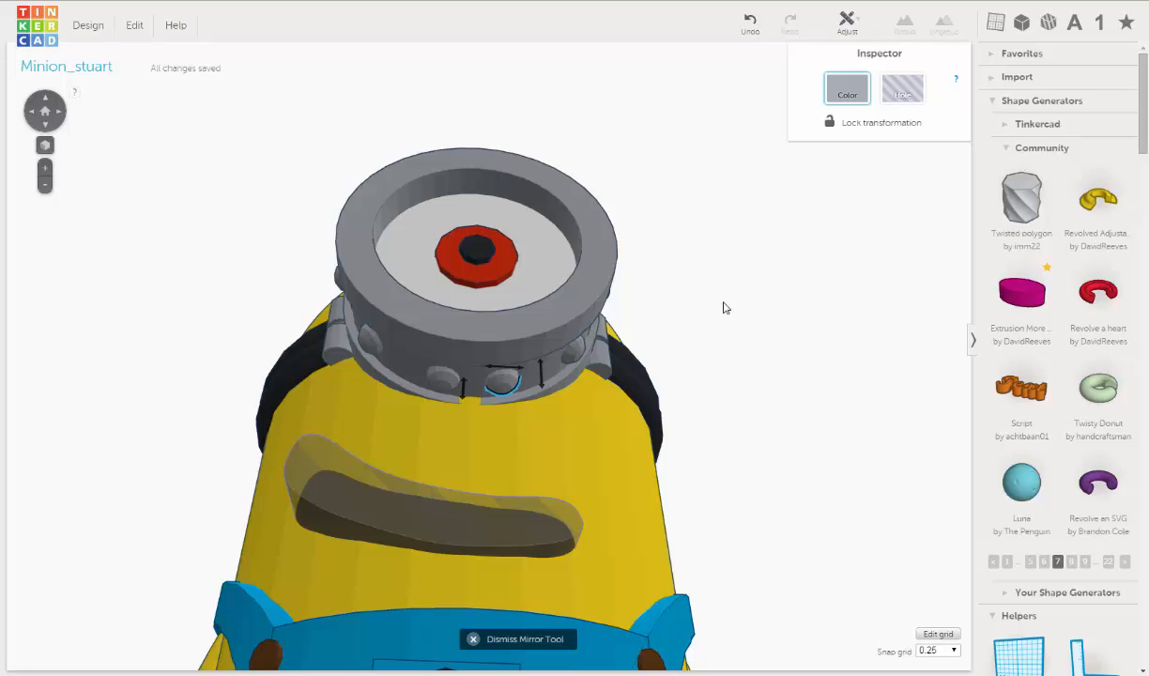
left_click(723, 310)
Step: Ungroup the set of rivets on the goggle's left half, as seen from the front
right_click_drag(672, 340, 507, 171)
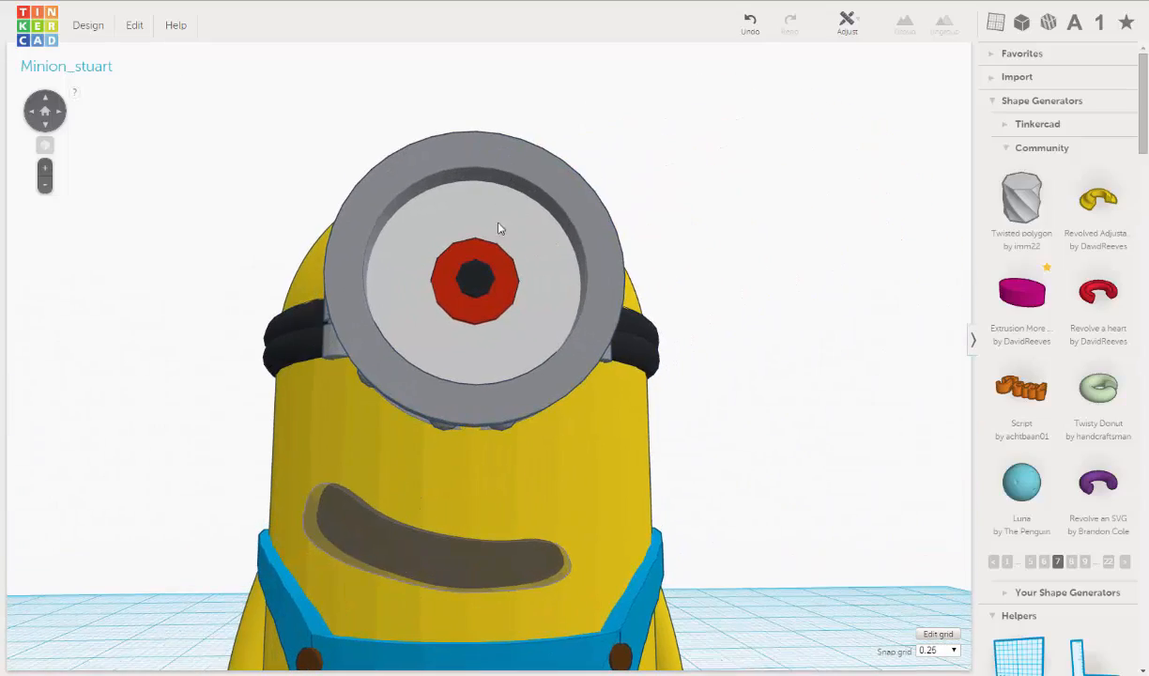
right_click_drag(498, 228, 444, 239)
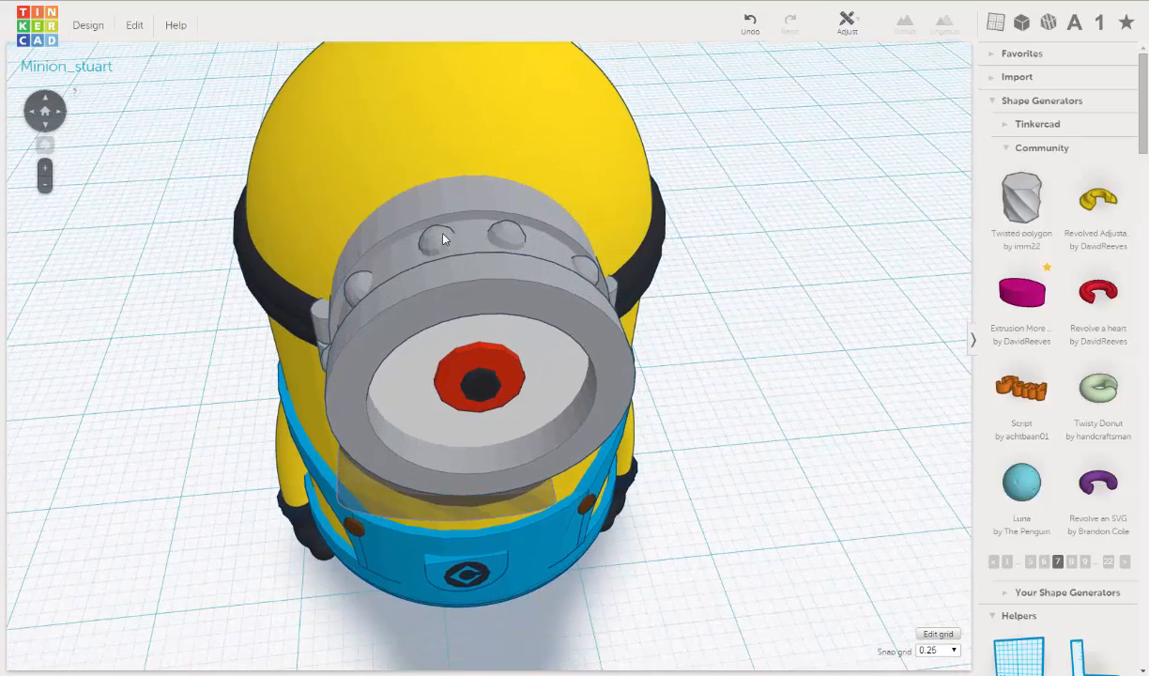
left_click(444, 240)
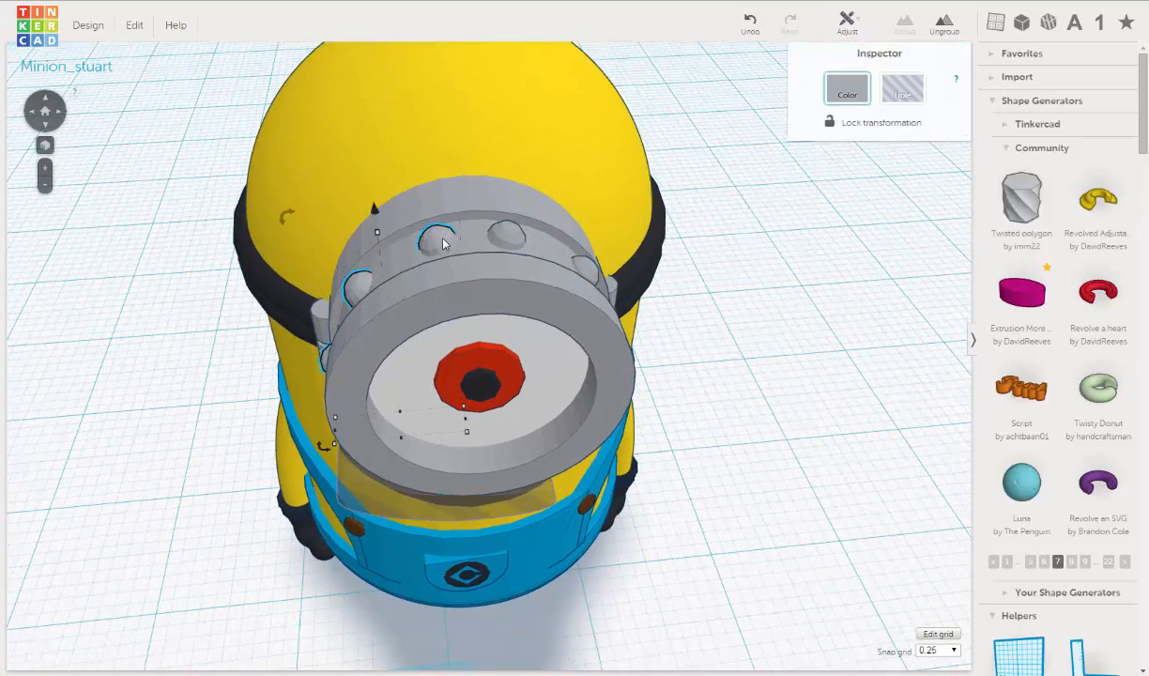
left_click(944, 26)
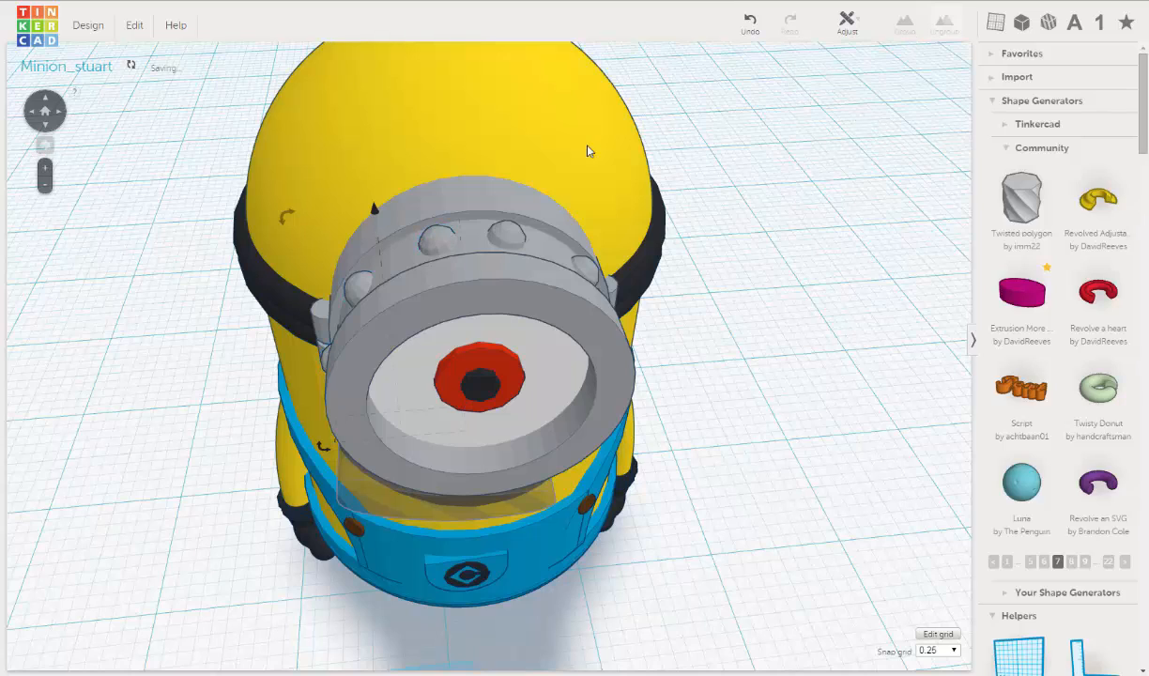
Step: Move the uppermost rivet on the goggle's left half 0.5 mm outward and adjust its height to sit on the rim
left_click(434, 235)
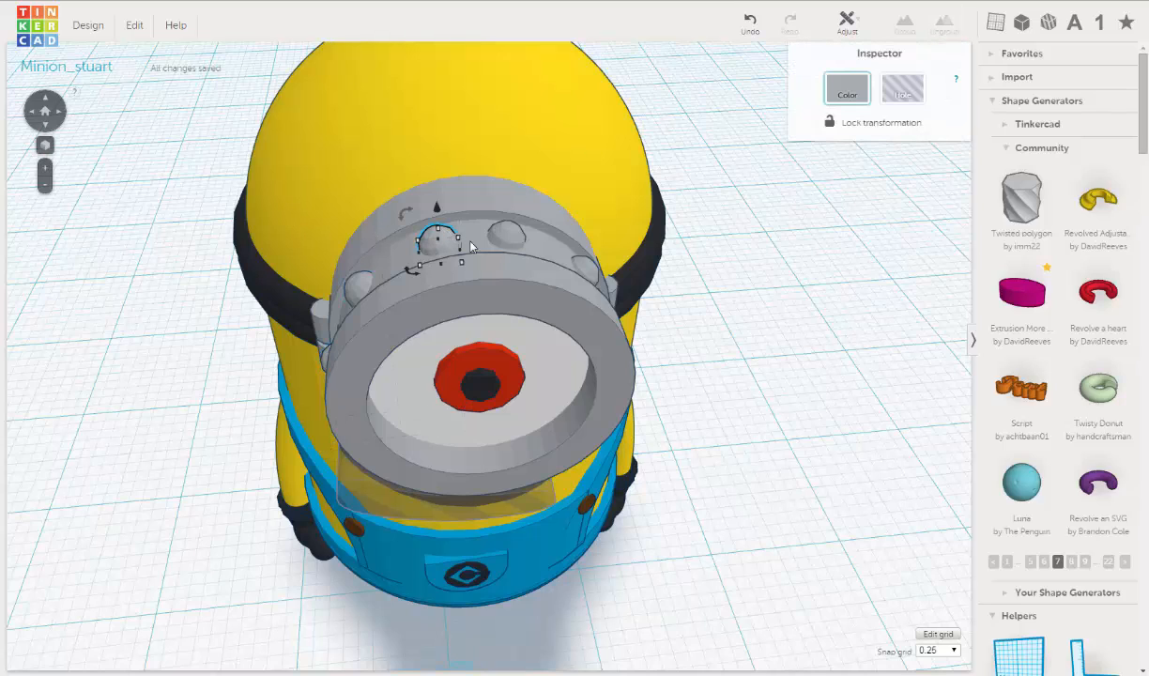
key("Left")
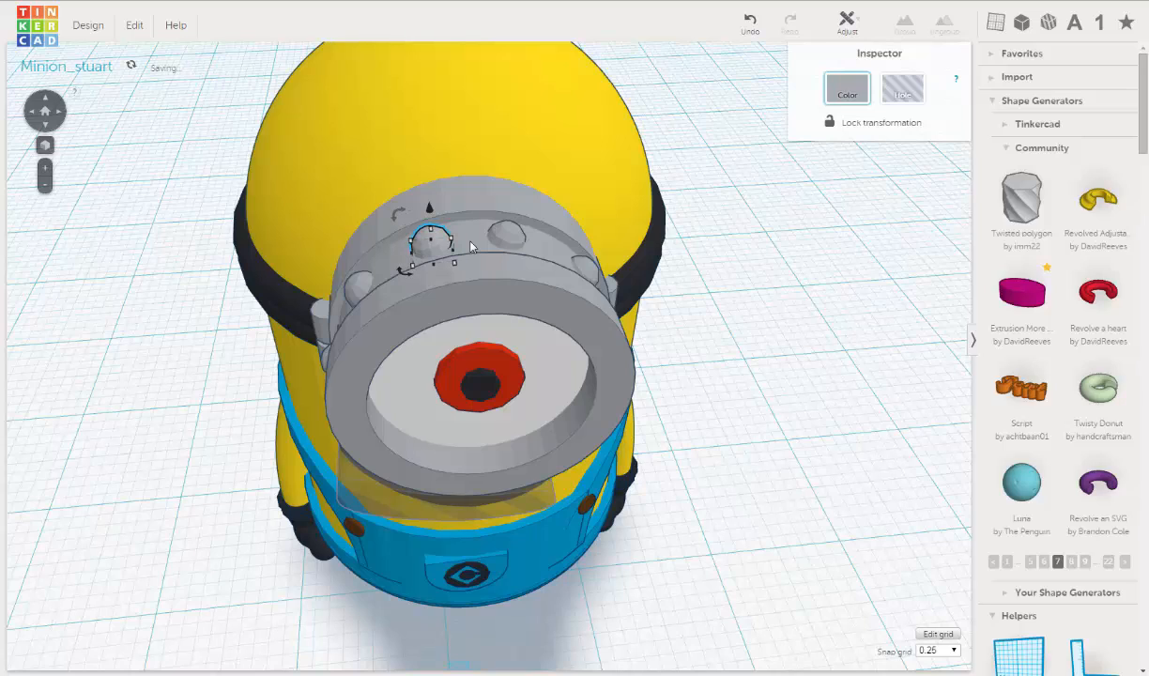
key("Left")
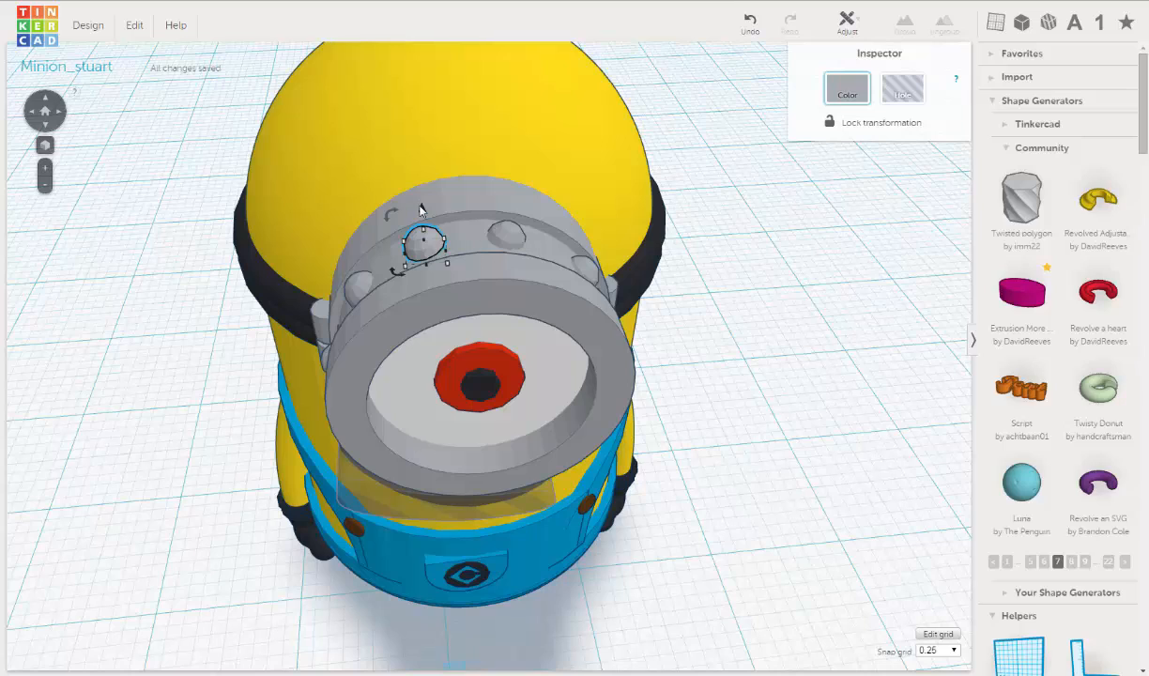
mouse_move(421, 209)
left_click_drag(423, 215, 511, 237)
Step: Ungroup the rivets on the goggle's right half and reposition the uppermost one 0.5 mm outward at a height of 33.75 mm
left_click(511, 238)
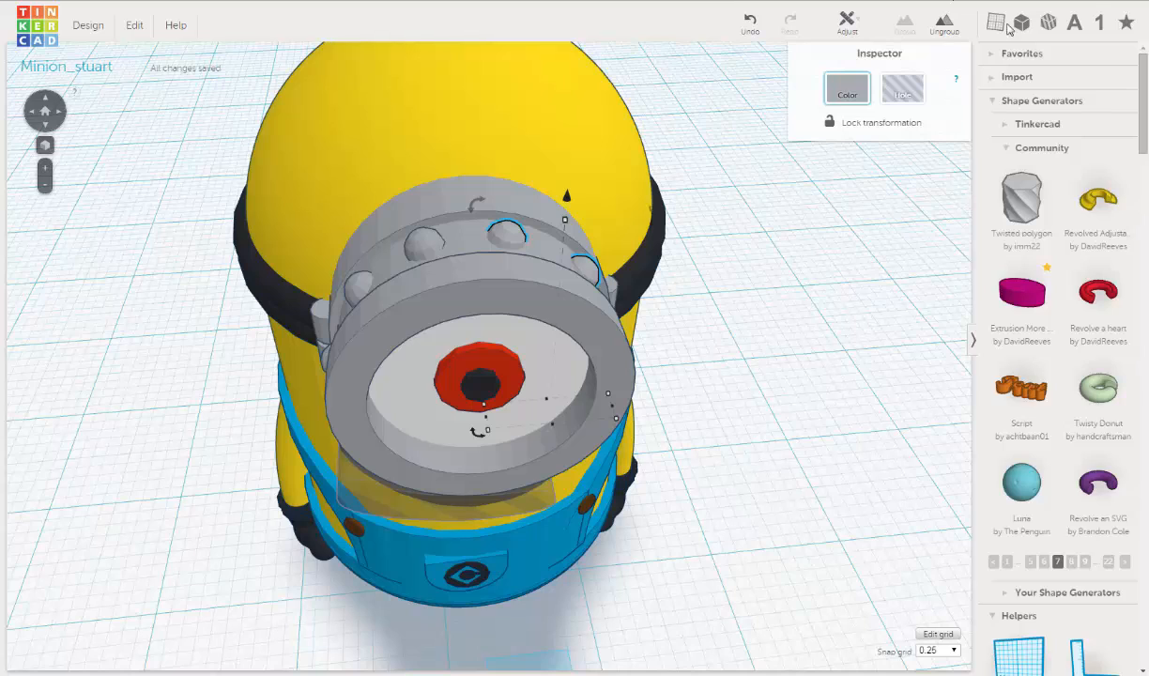
left_click(939, 26)
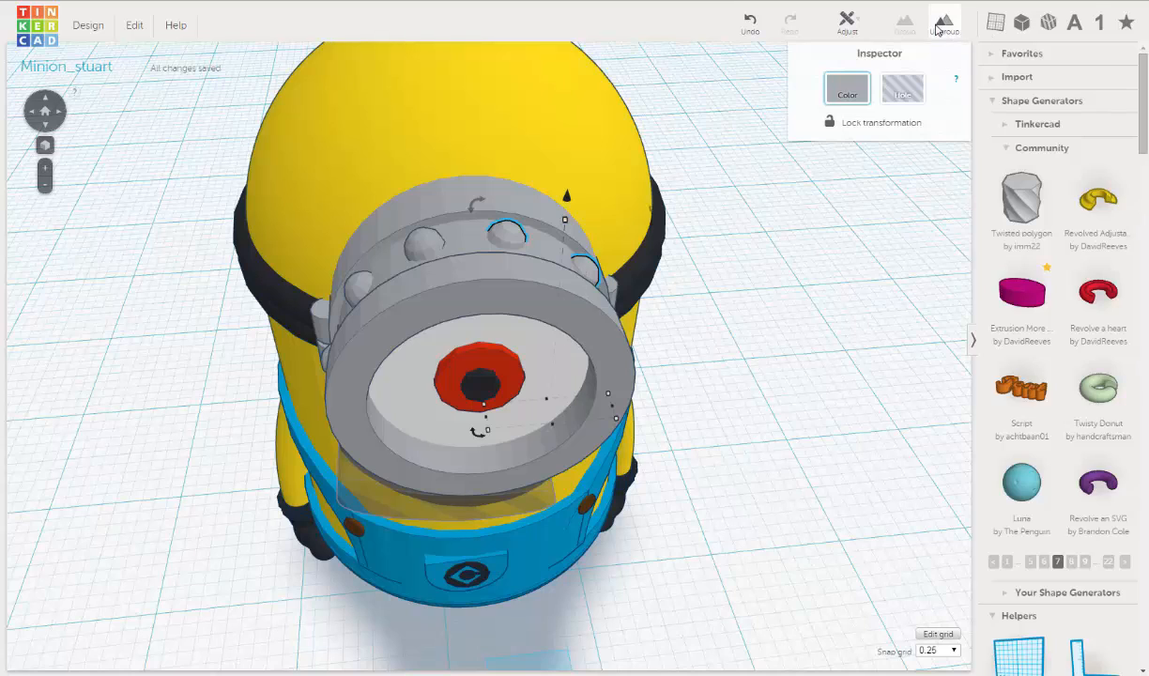
left_click(503, 236)
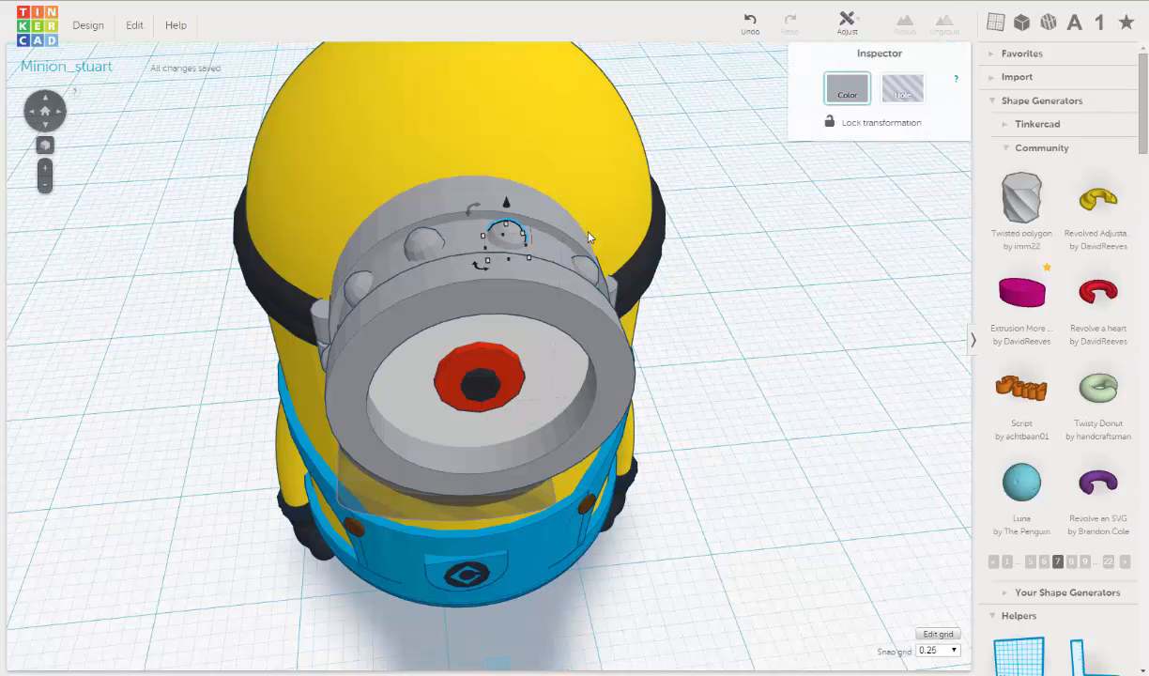
key("Right")
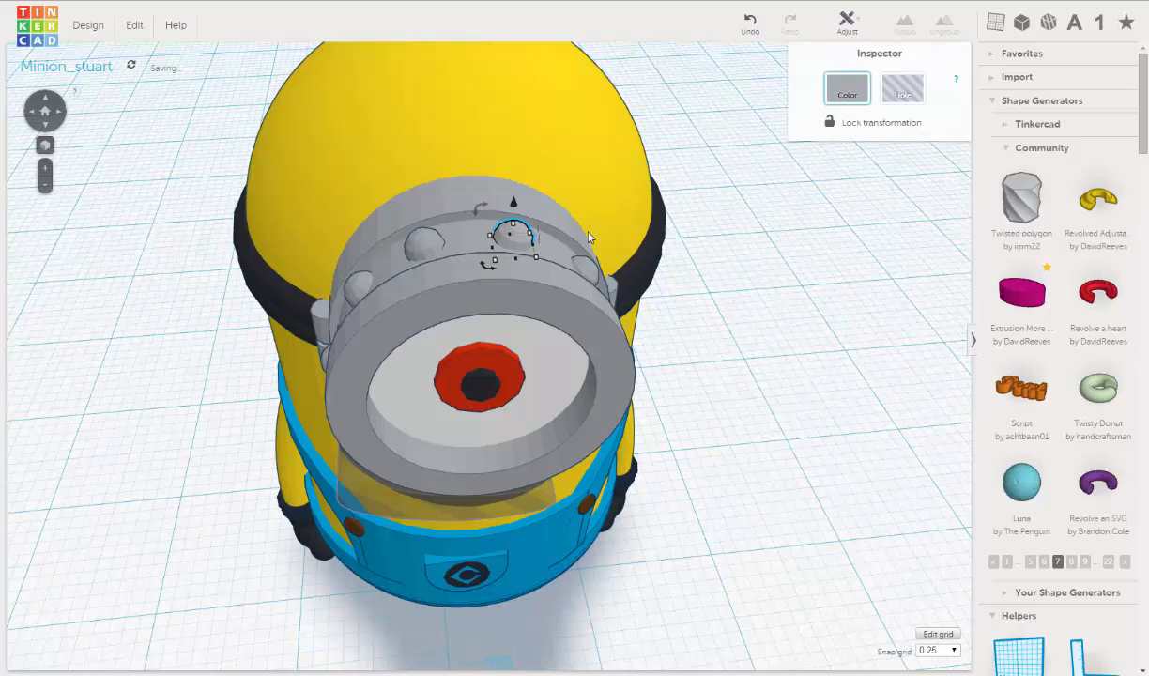
key("Right")
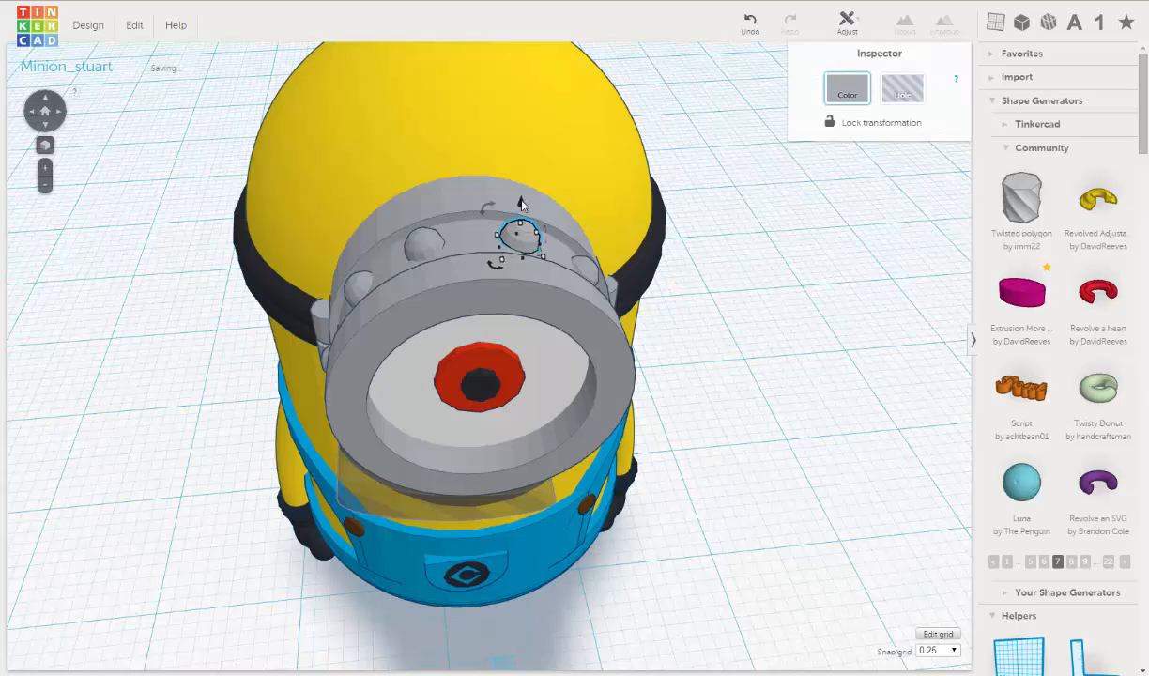
left_click_drag(522, 204, 521, 202)
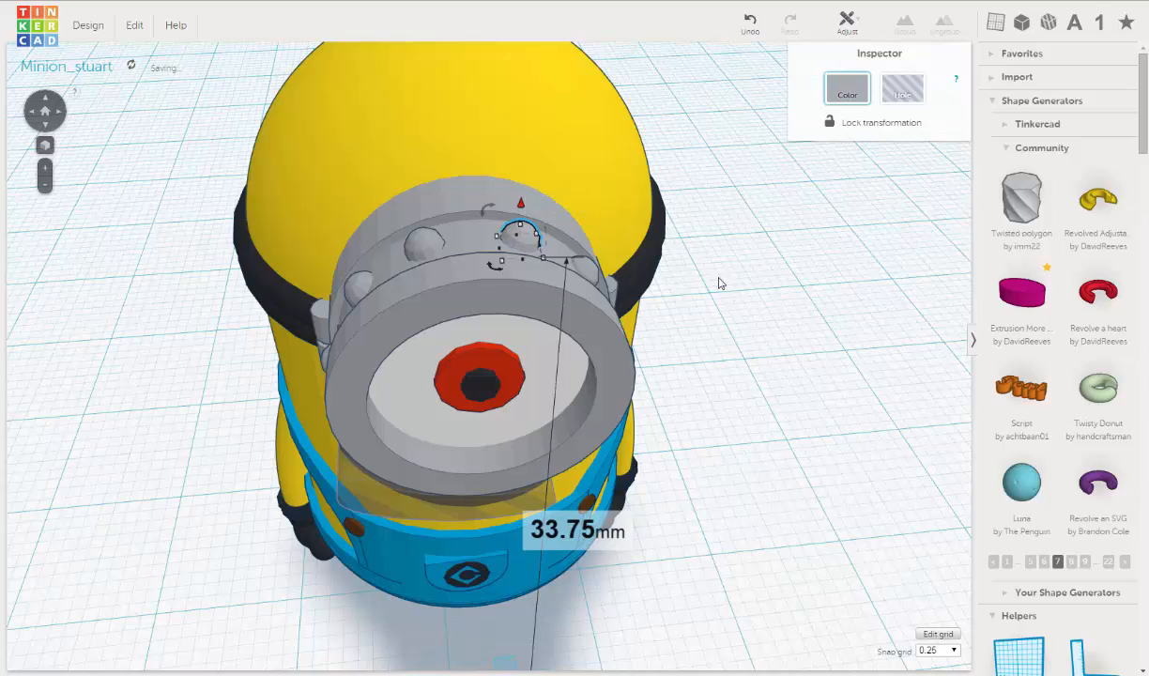
Step: Move the left rivet on the goggle's underside 0.25 mm outward
right_click_drag(733, 288, 452, 362)
left_click(457, 362)
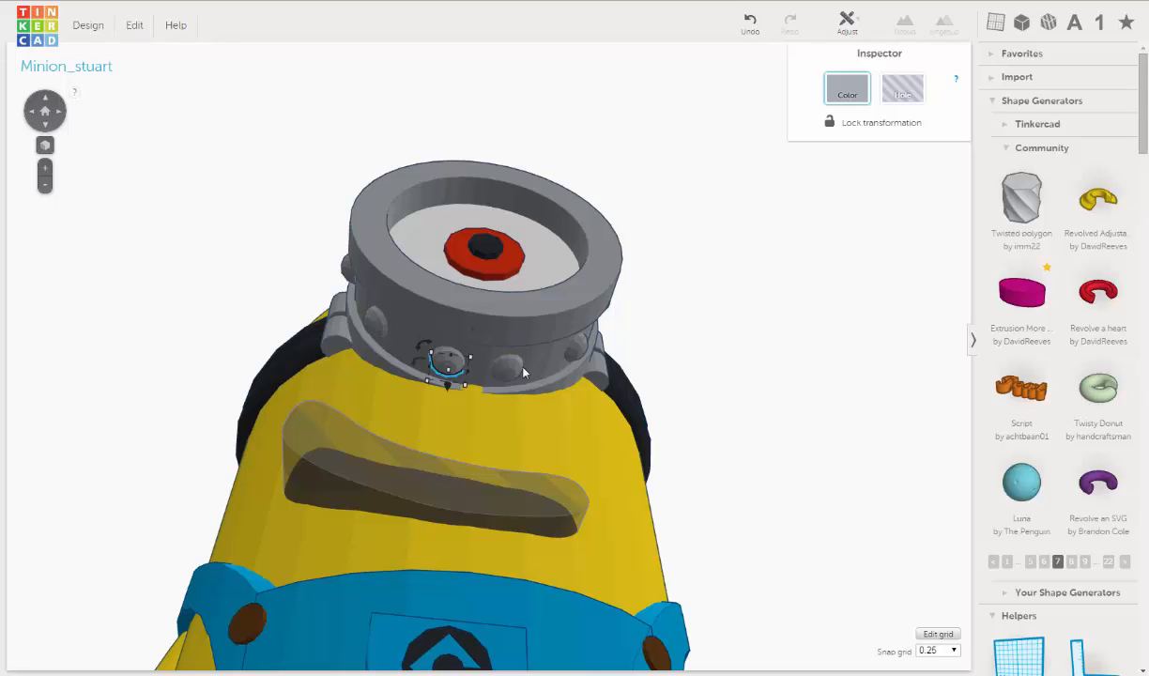
key("Left")
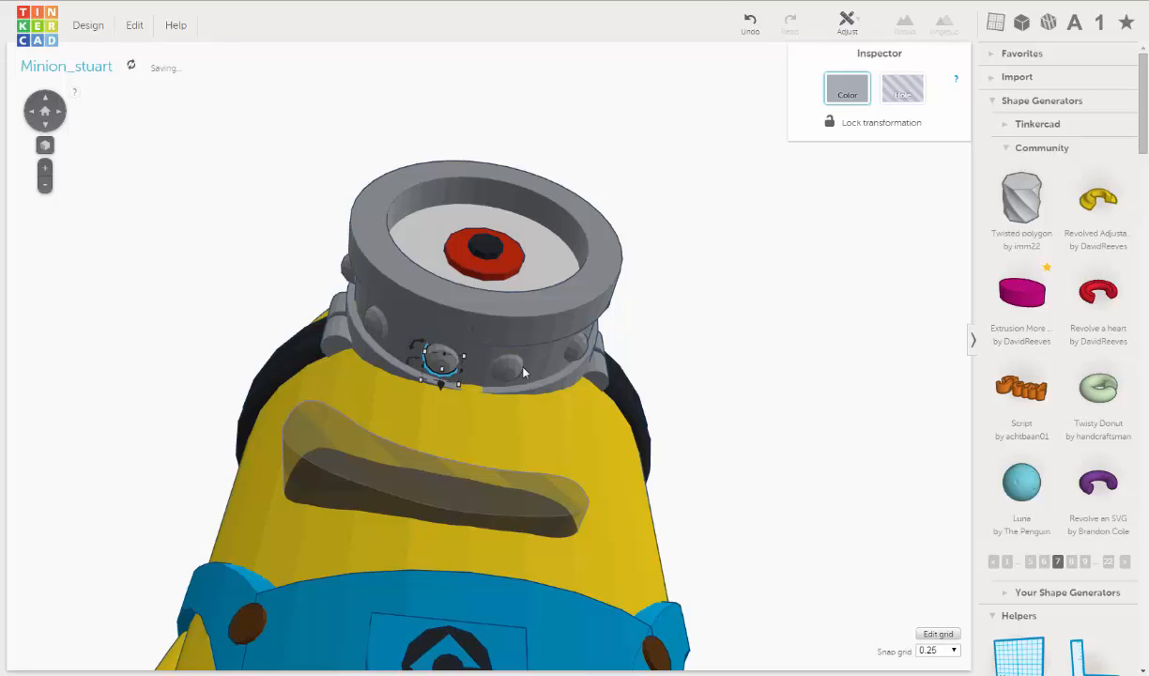
Step: Try shifting the left underside rivet another 0.25 mm outward and raising it slightly, and undo both changes
key("Left")
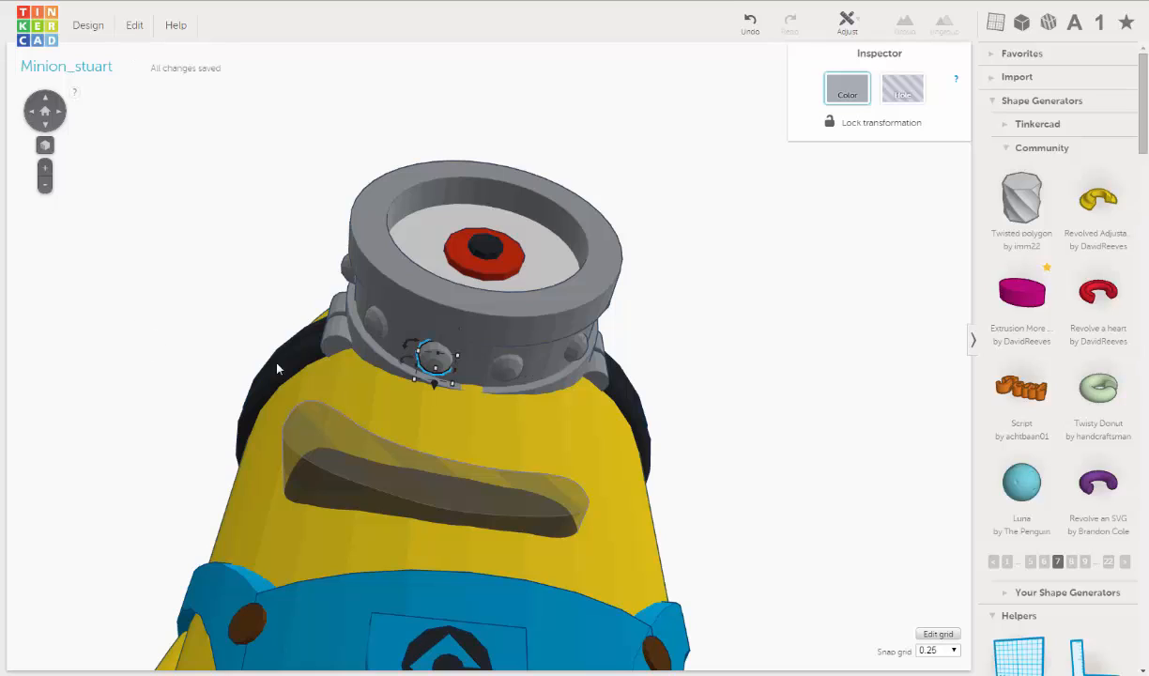
left_click_drag(434, 379, 434, 379)
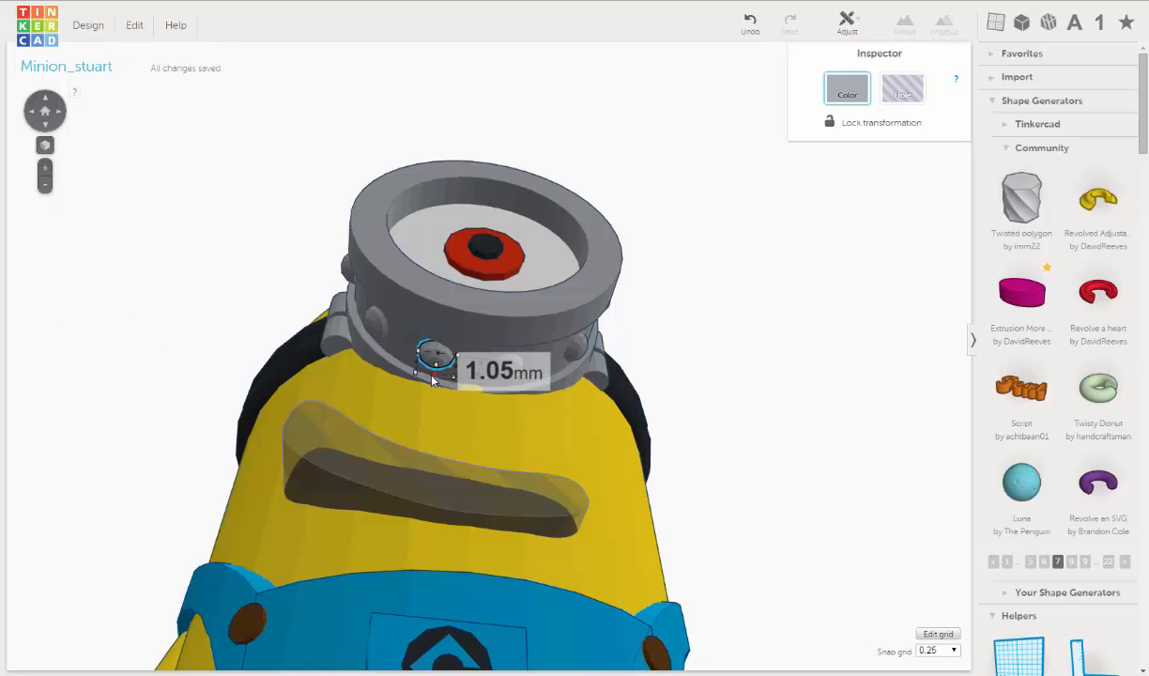
right_click_drag(475, 324, 492, 313)
scroll(495, 318, "up", 3)
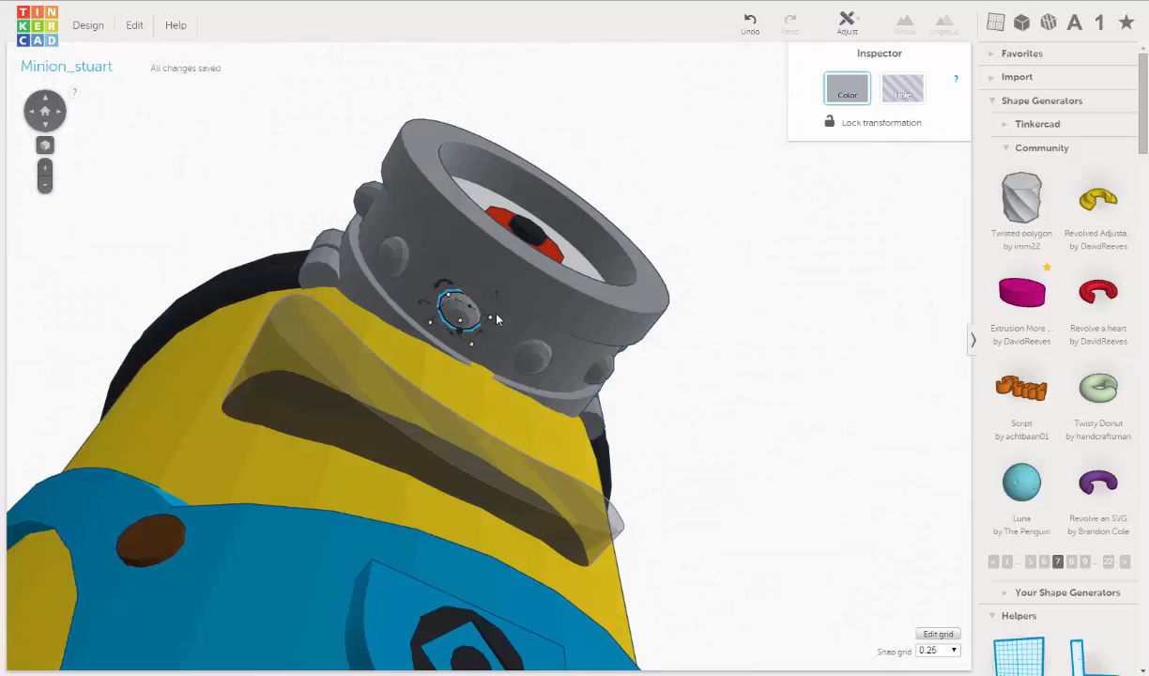
left_click(750, 25)
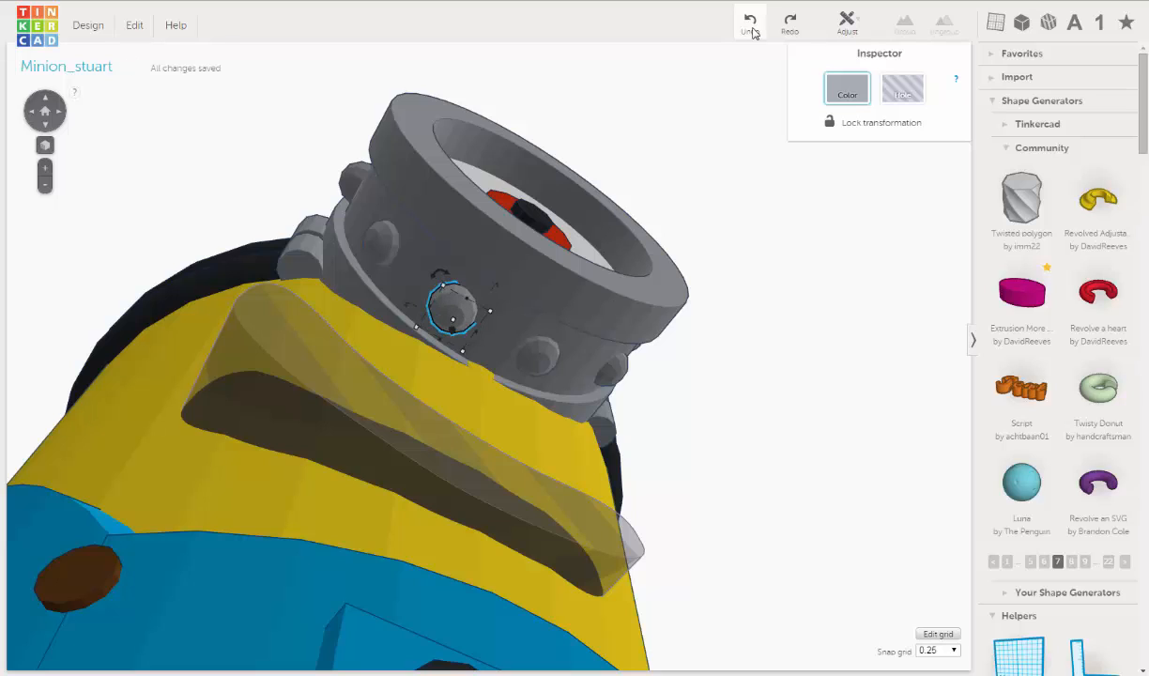
left_click(750, 26)
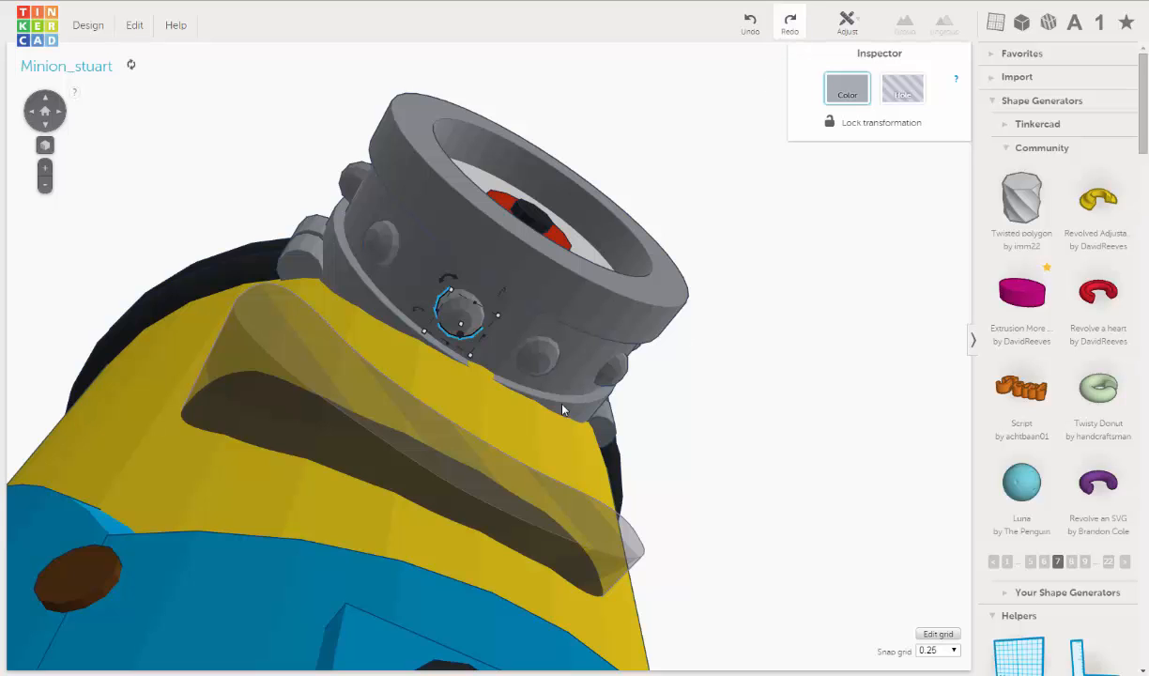
Step: Raise the left underside rivet slightly so that it sits deeper in the goggle's rim
right_click_drag(430, 387, 419, 419)
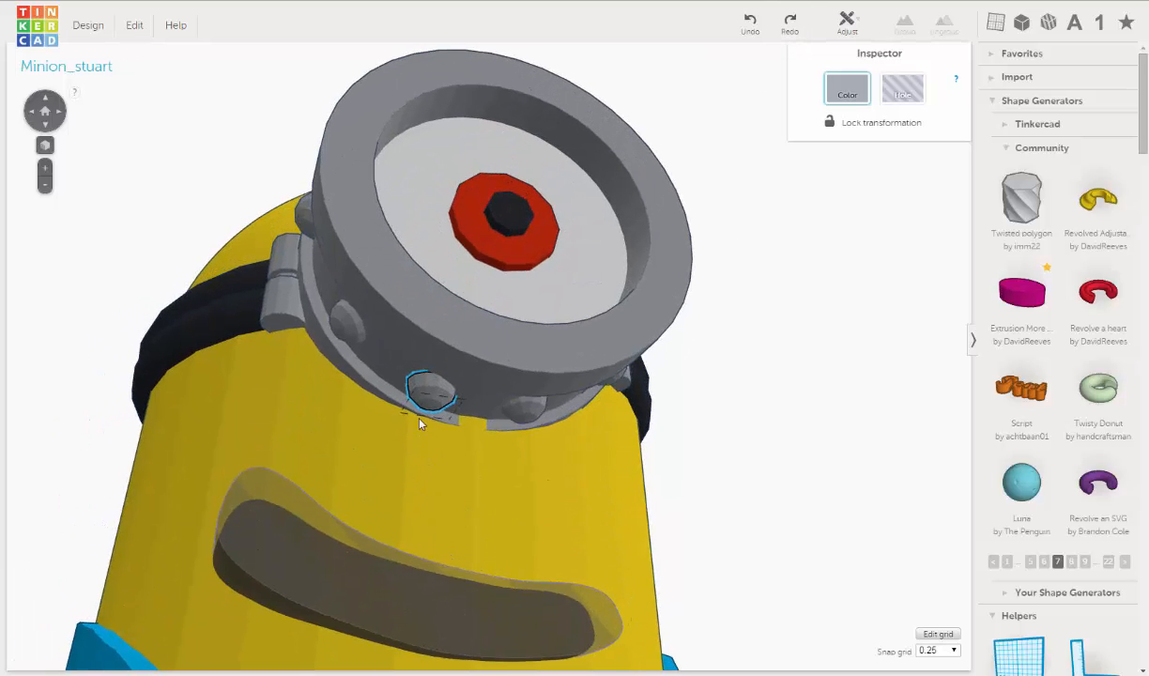
left_click_drag(430, 434, 428, 428)
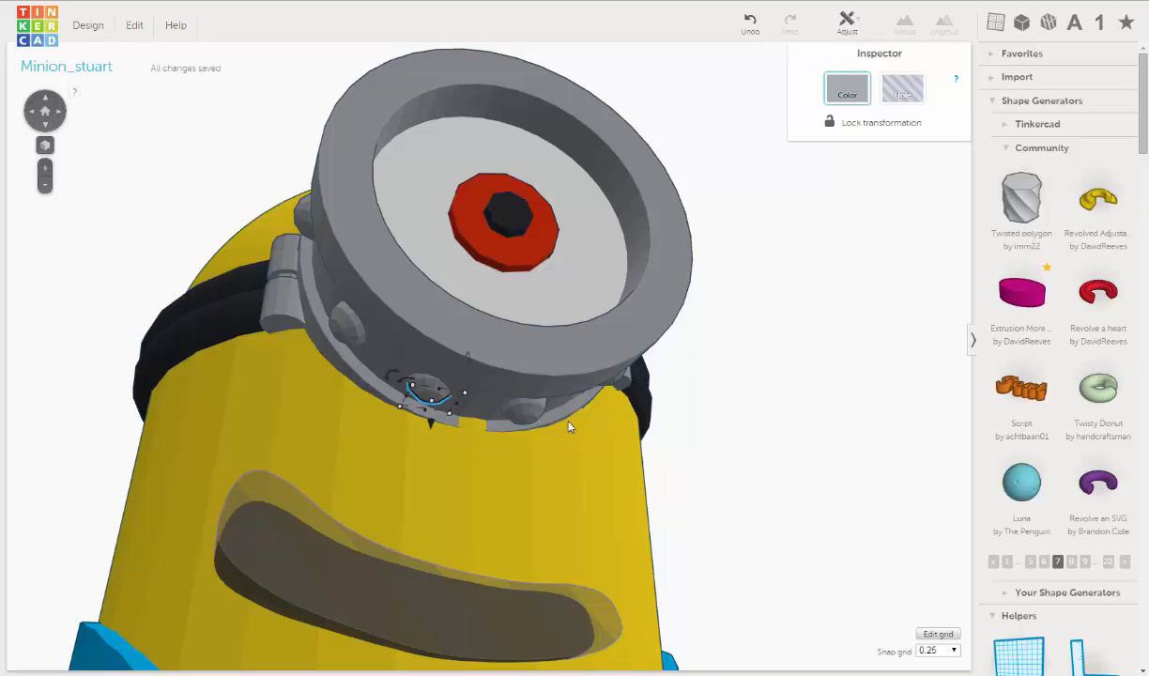
Step: Move the right underside rivet 0.25 mm outward and raise it slightly into the goggle's rim
left_click(530, 415)
right_click_drag(608, 420, 618, 393)
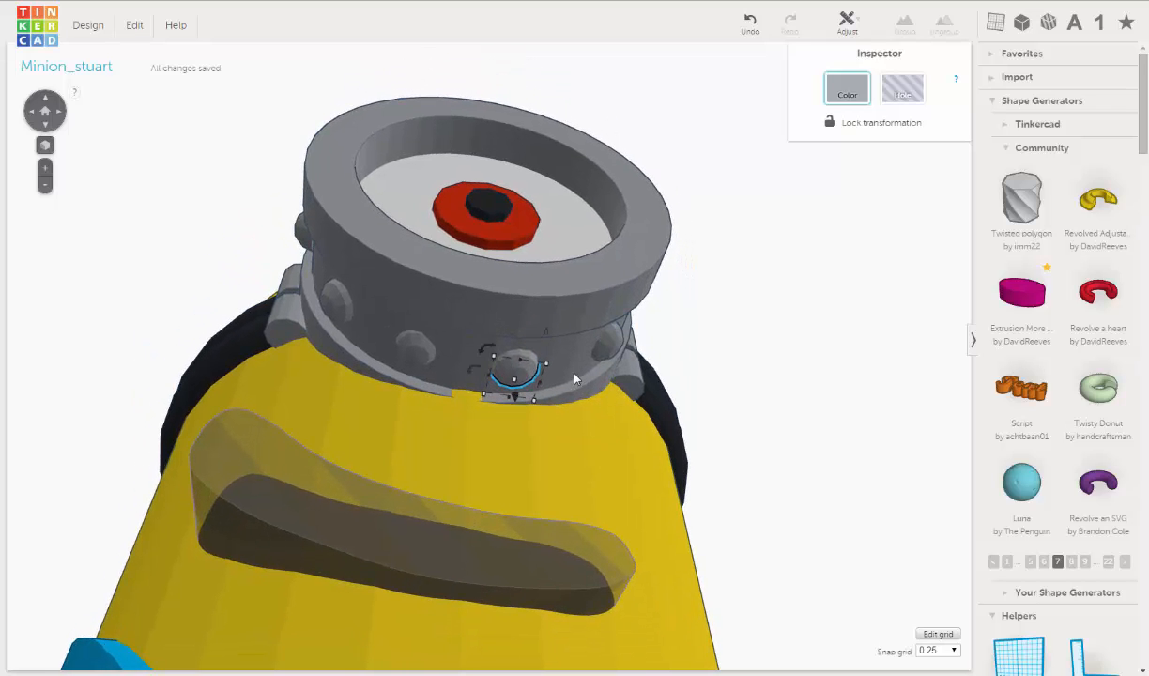
key("Right")
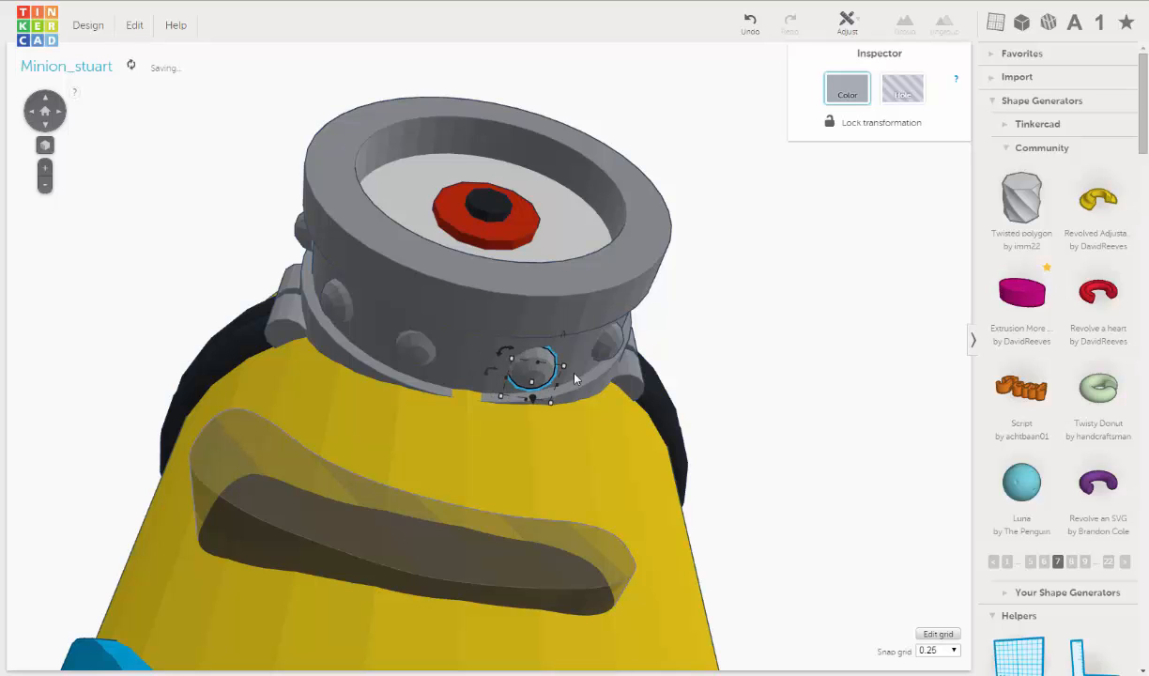
right_click_drag(539, 406, 532, 427)
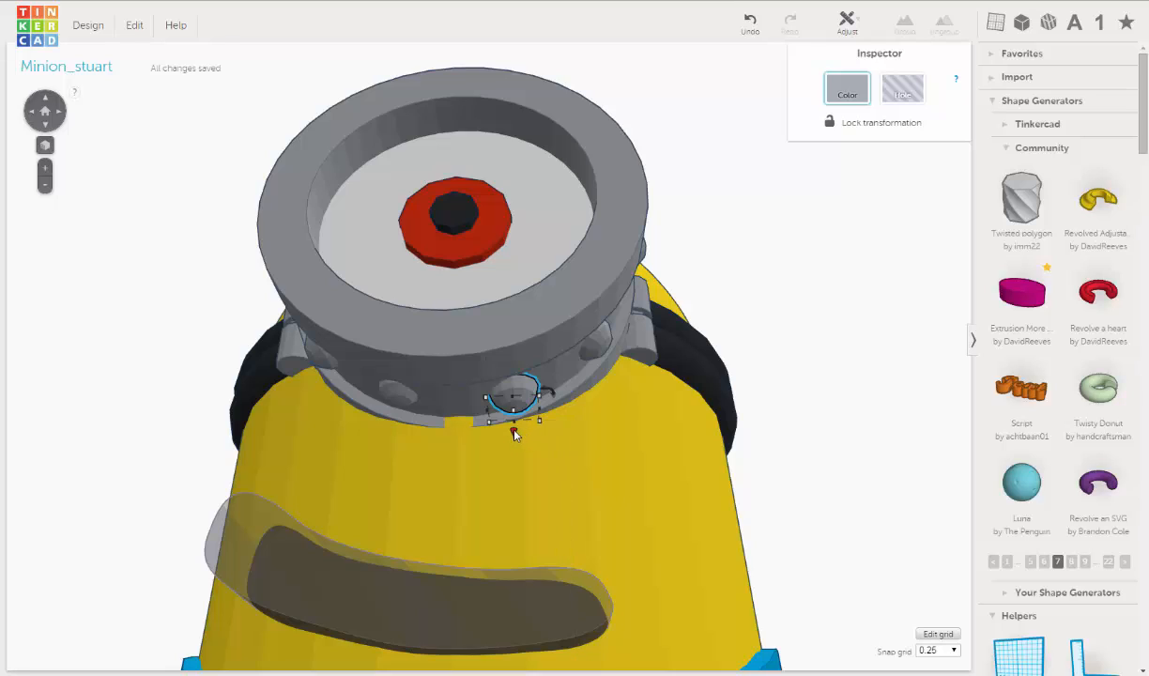
left_click_drag(515, 435, 514, 417)
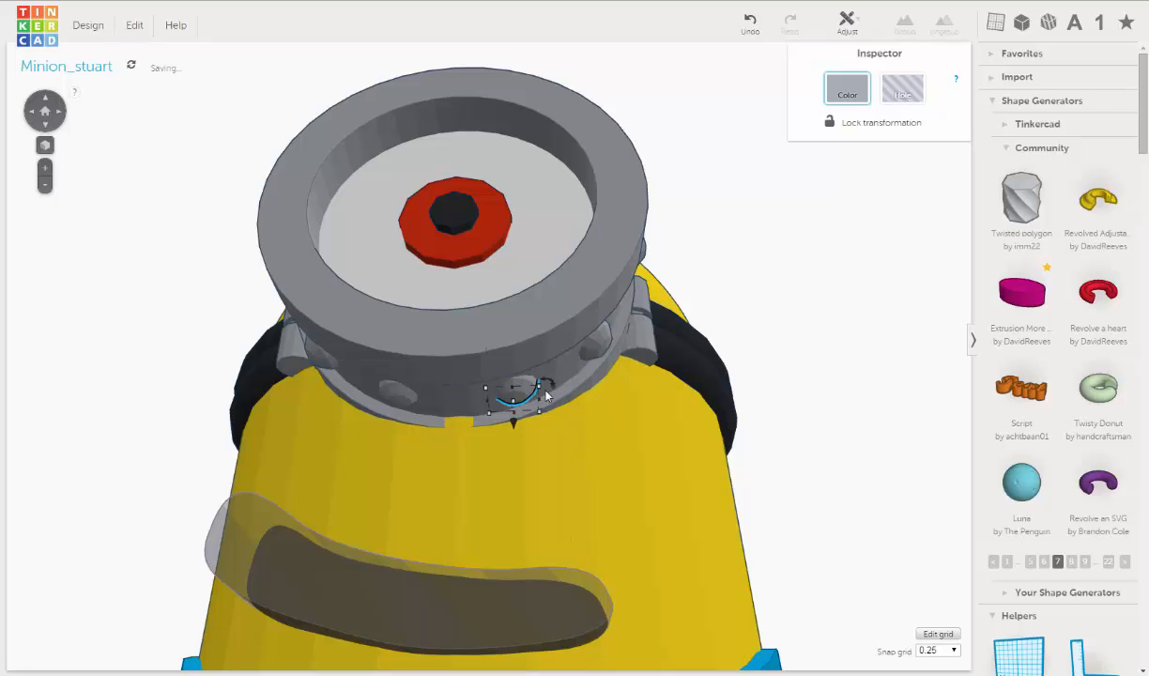
Step: Rotate the right underside rivet slightly so that it follows the curve of the goggle's rim
mouse_move(534, 446)
right_mouse_down()
mouse_move(541, 462)
mouse_move(540, 442)
right_mouse_up()
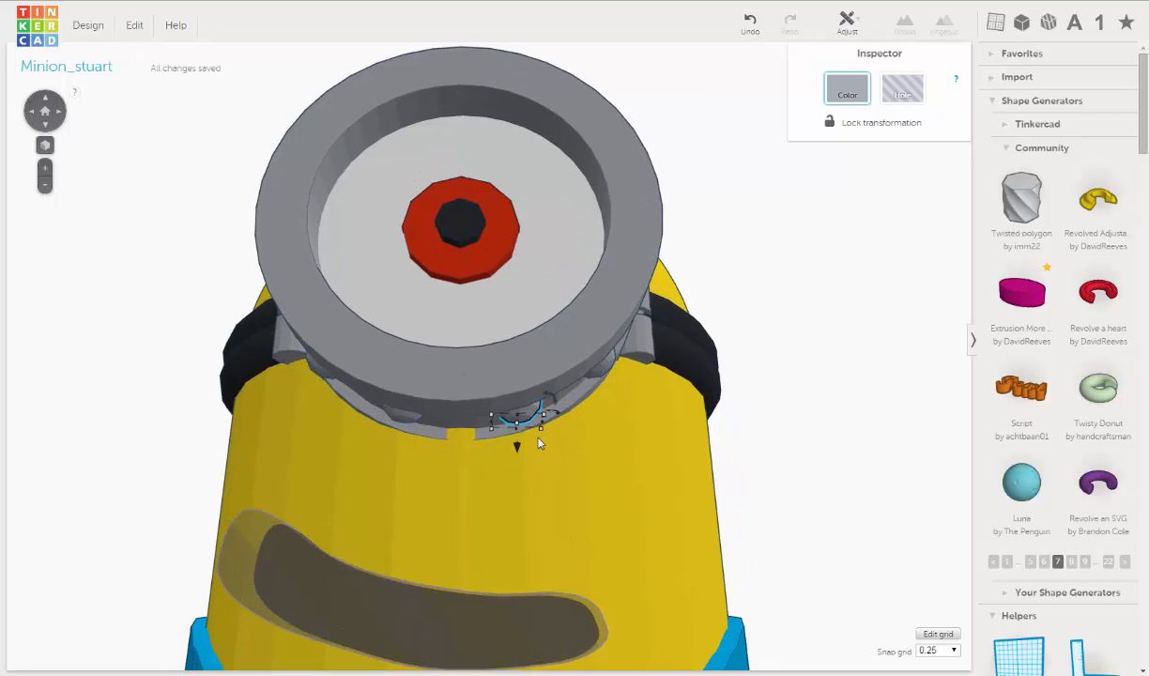
scroll(531, 413, "down", 3)
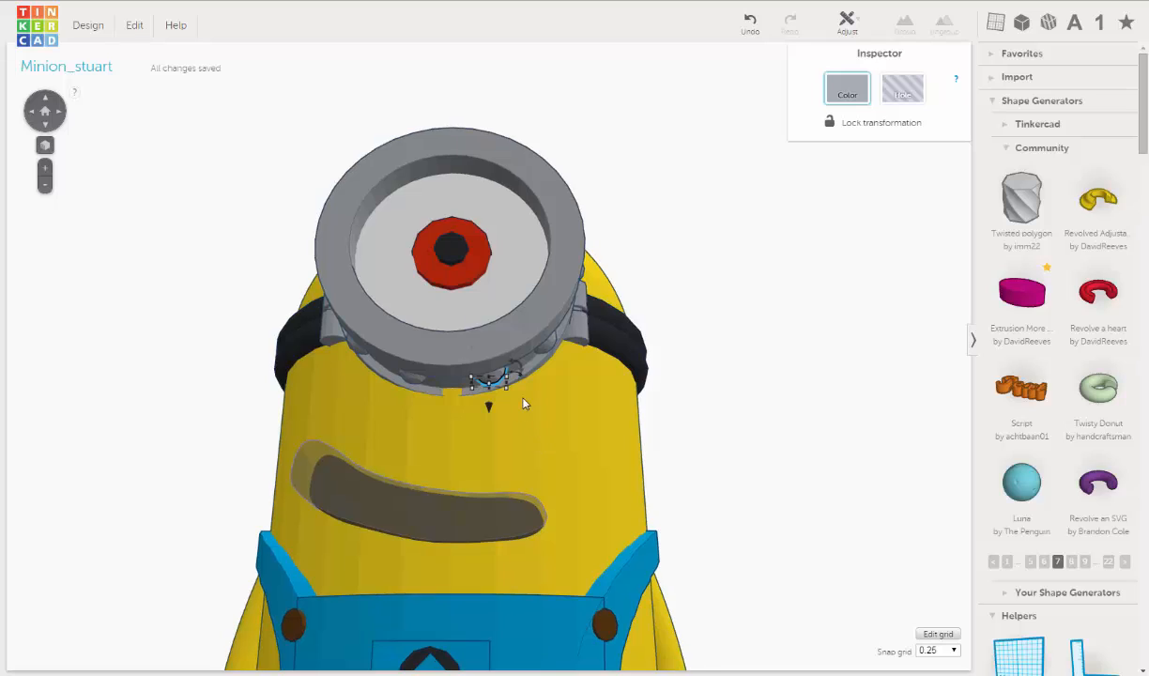
scroll(526, 402, "up", 2)
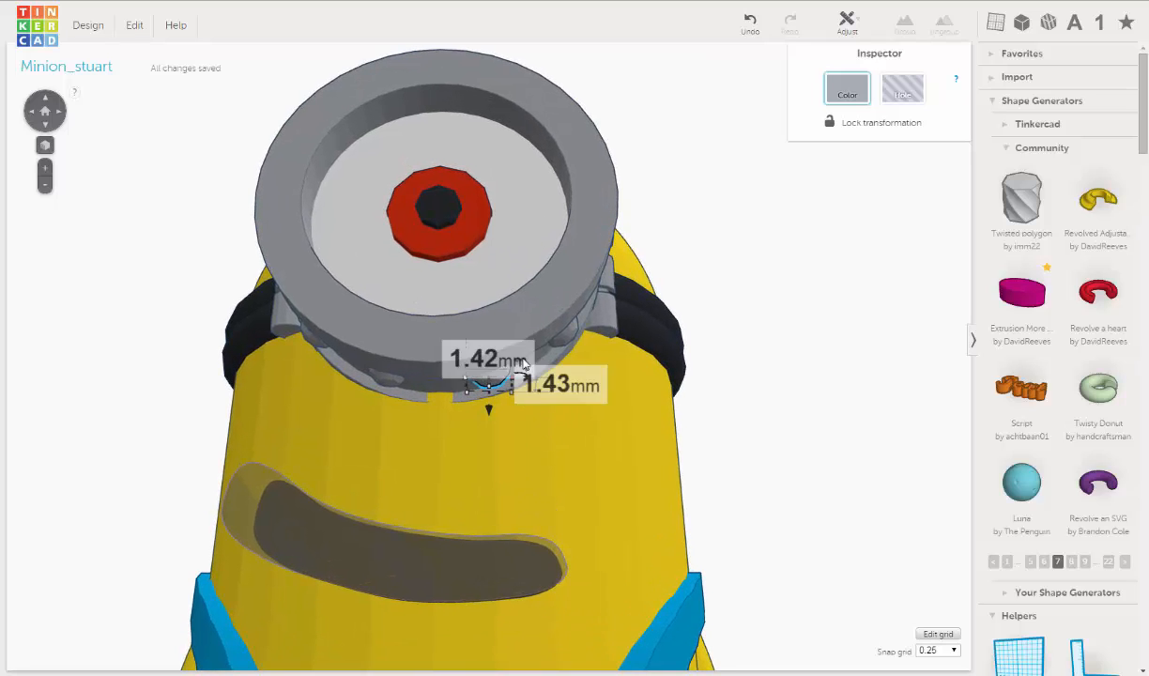
left_click_drag(523, 366, 543, 341)
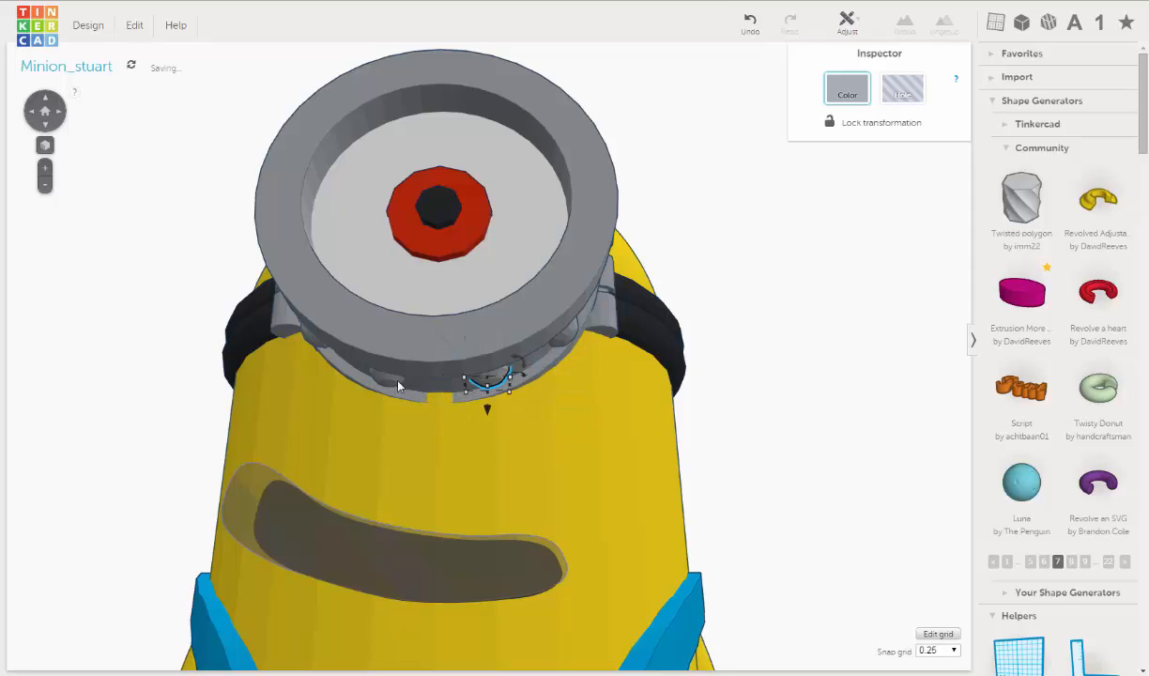
Step: Rotate the left underside rivet slightly to follow the goggle's curve and lower it a little on the rim
left_click(396, 381)
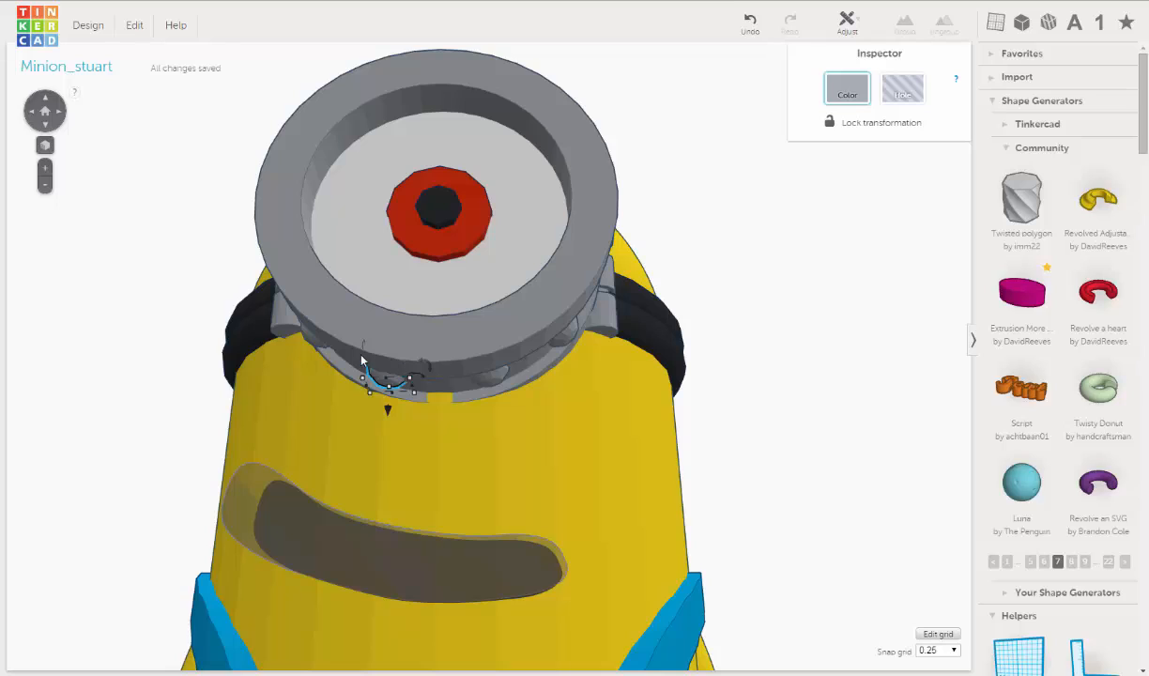
mouse_move(431, 372)
left_mouse_down()
mouse_move(437, 407)
mouse_move(425, 357)
left_mouse_up()
left_click_drag(509, 373, 509, 373)
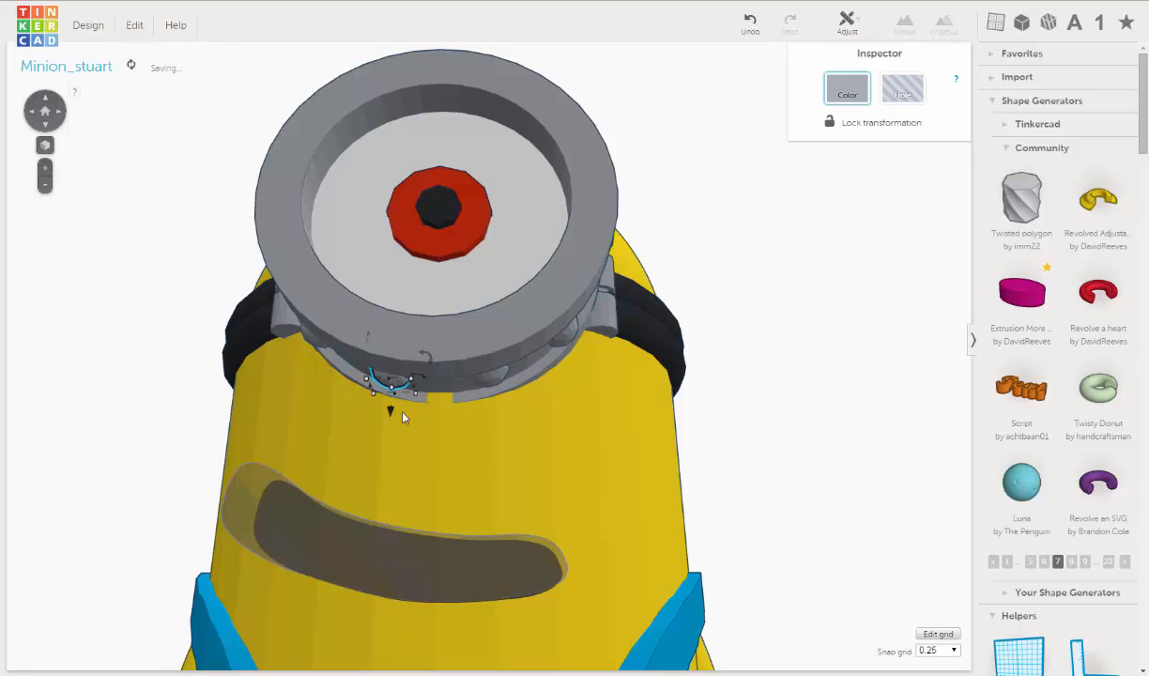
left_click_drag(391, 411, 390, 420)
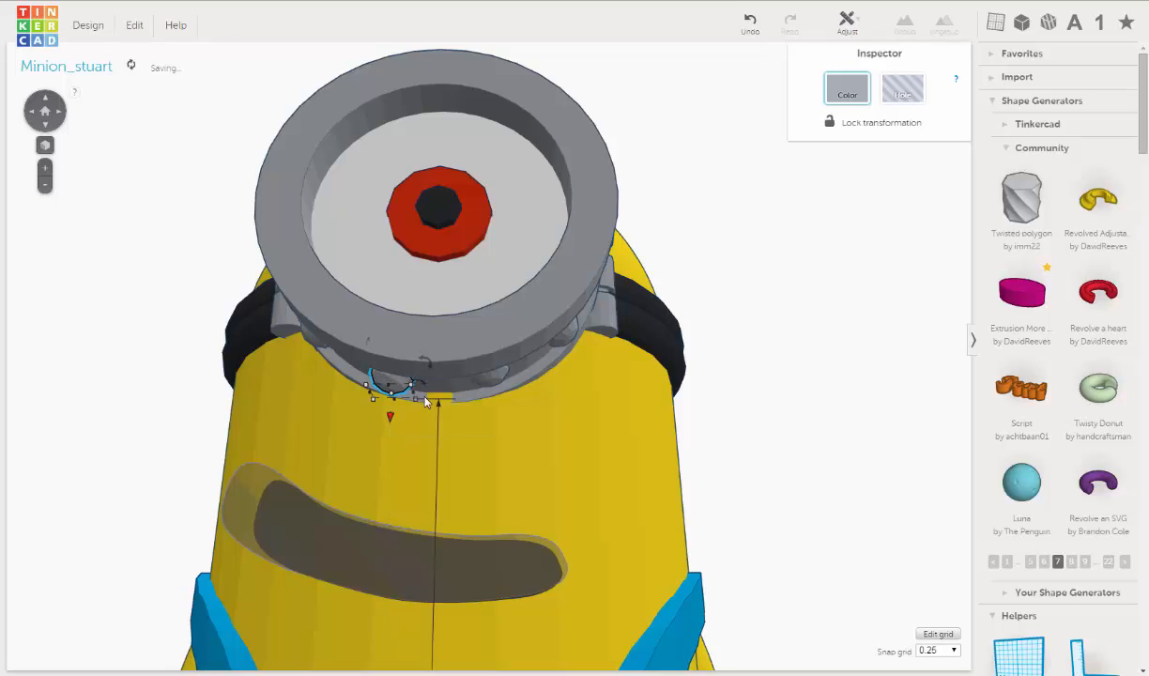
left_click_drag(430, 371, 458, 341)
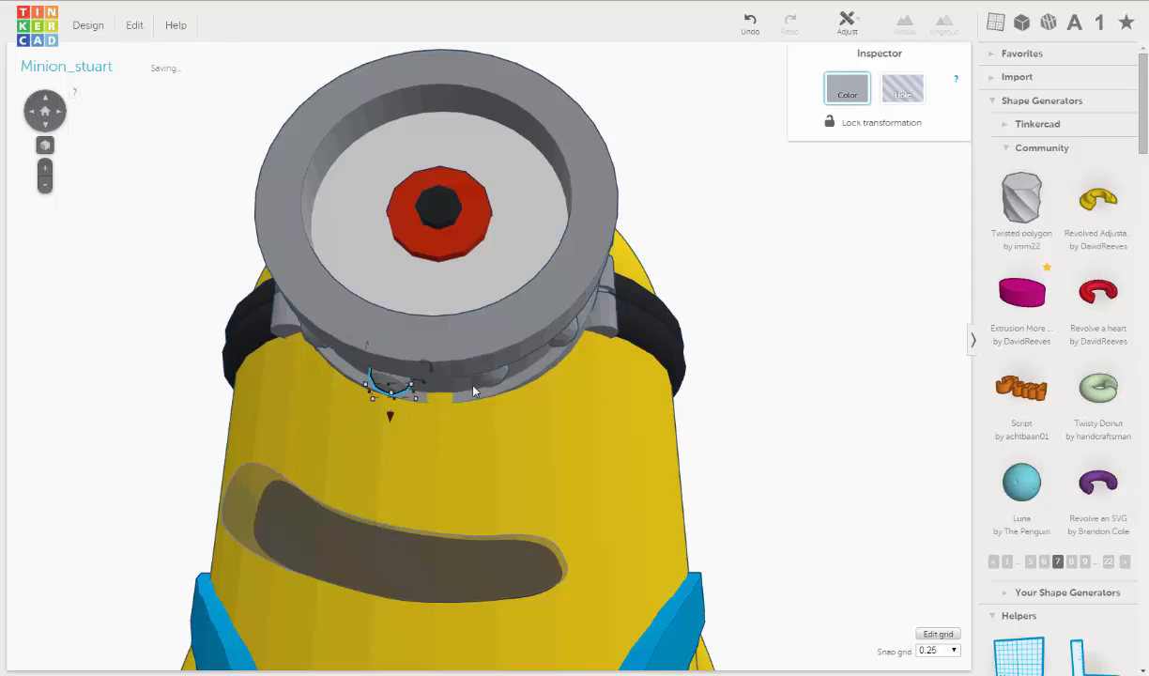
Step: Examine the goggle's rivets from the front and the side to check their spacing and seating in the rim
left_click_drag(402, 387, 488, 418)
scroll(401, 404, "down", 5)
right_click_drag(418, 480, 439, 561)
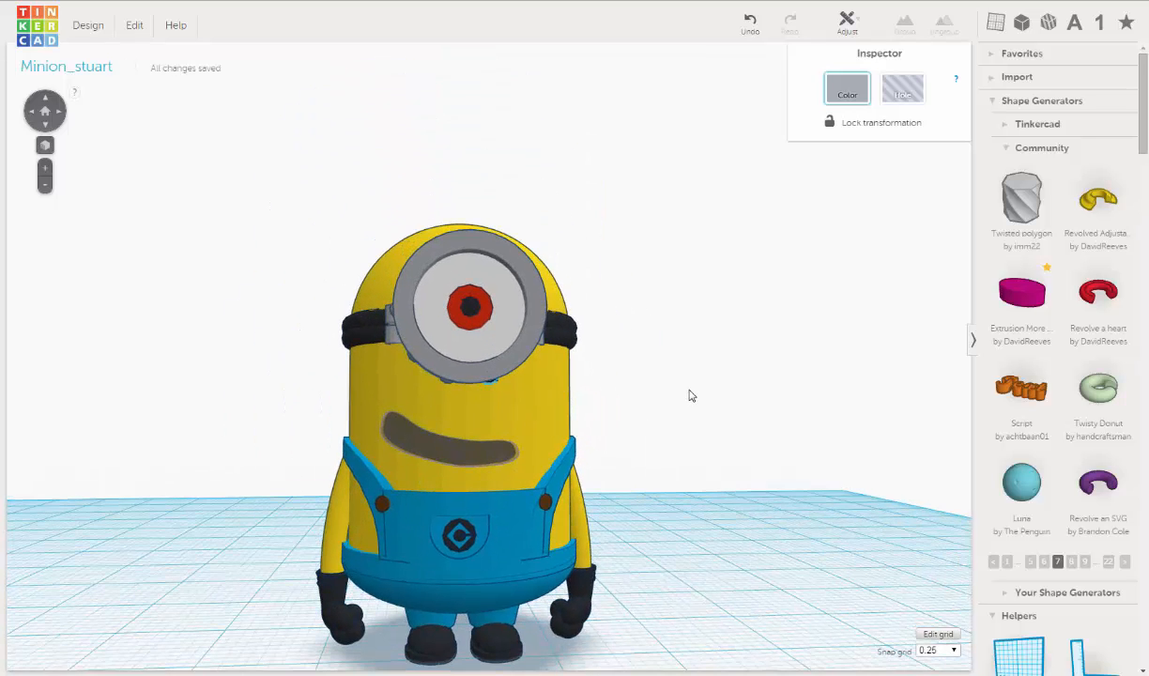
right_click_drag(321, 428, 156, 421)
right_click_drag(249, 375, 684, 425)
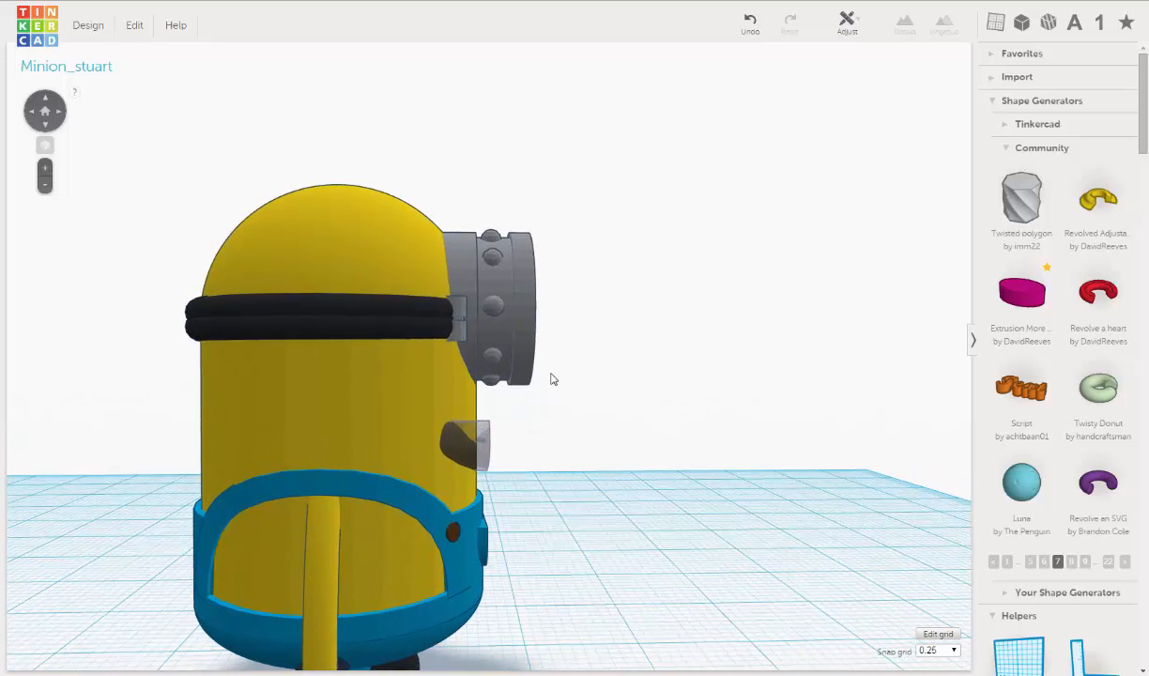
scroll(526, 325, "up", 2)
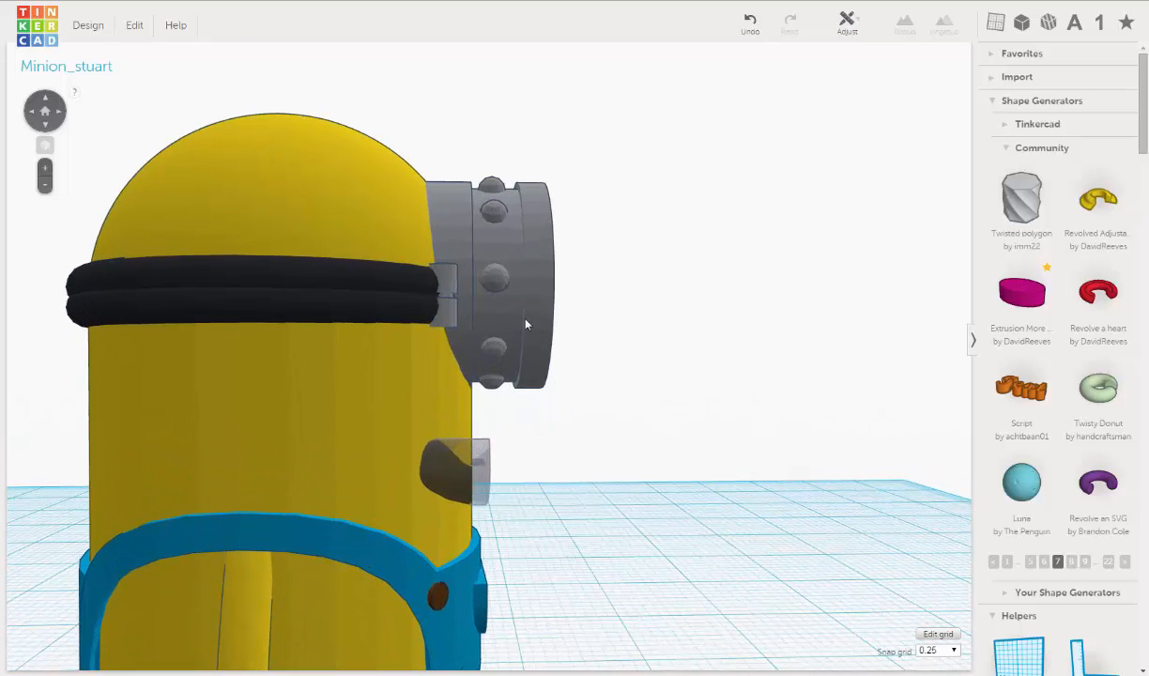
Step: Group the goggle's tubes, front ring, eye parts and all the surrounding rivets into a single multicolor object
left_click(469, 348)
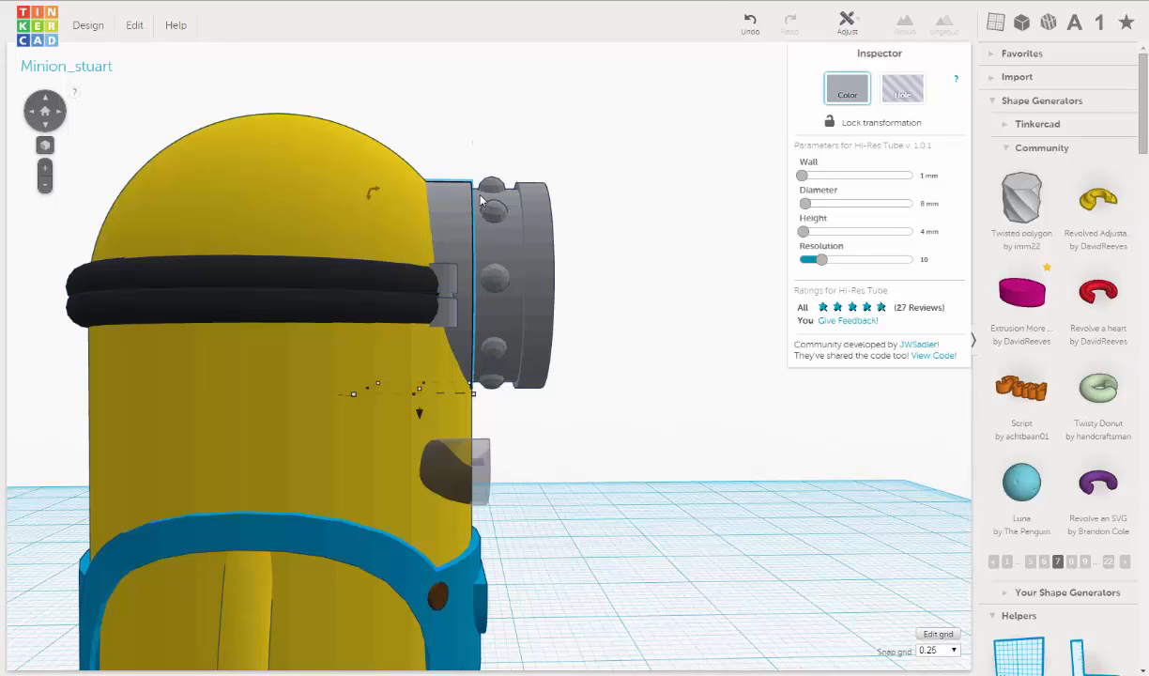
left_click(504, 221, "shift")
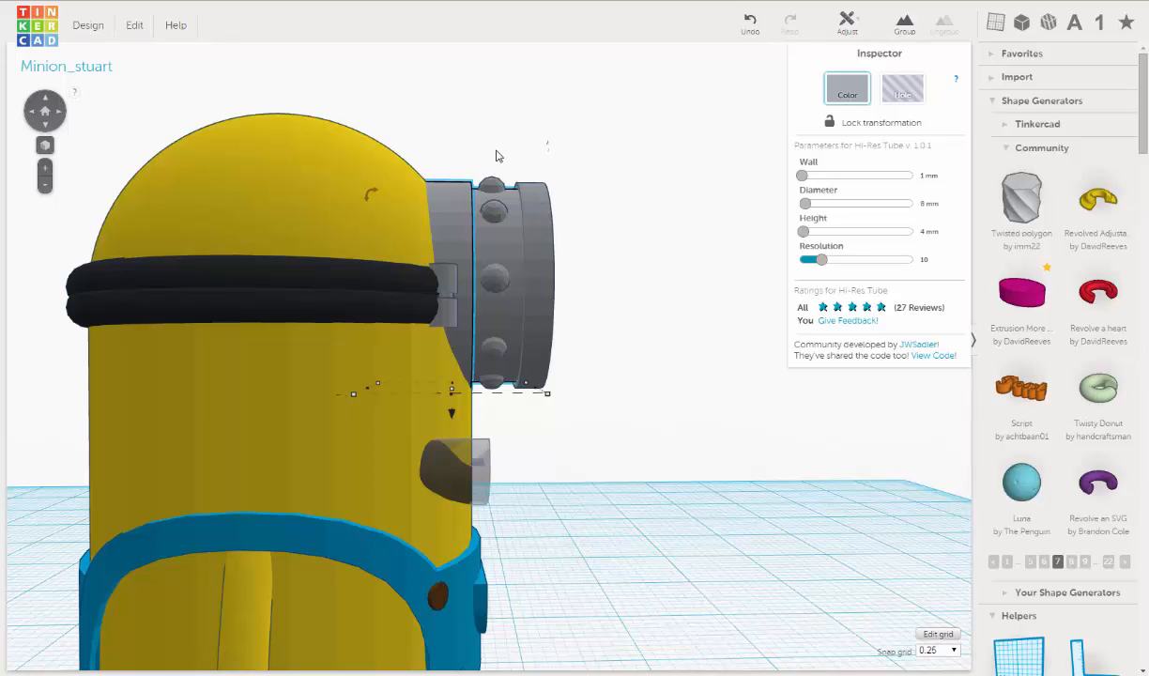
left_click_drag(502, 145, 639, 428)
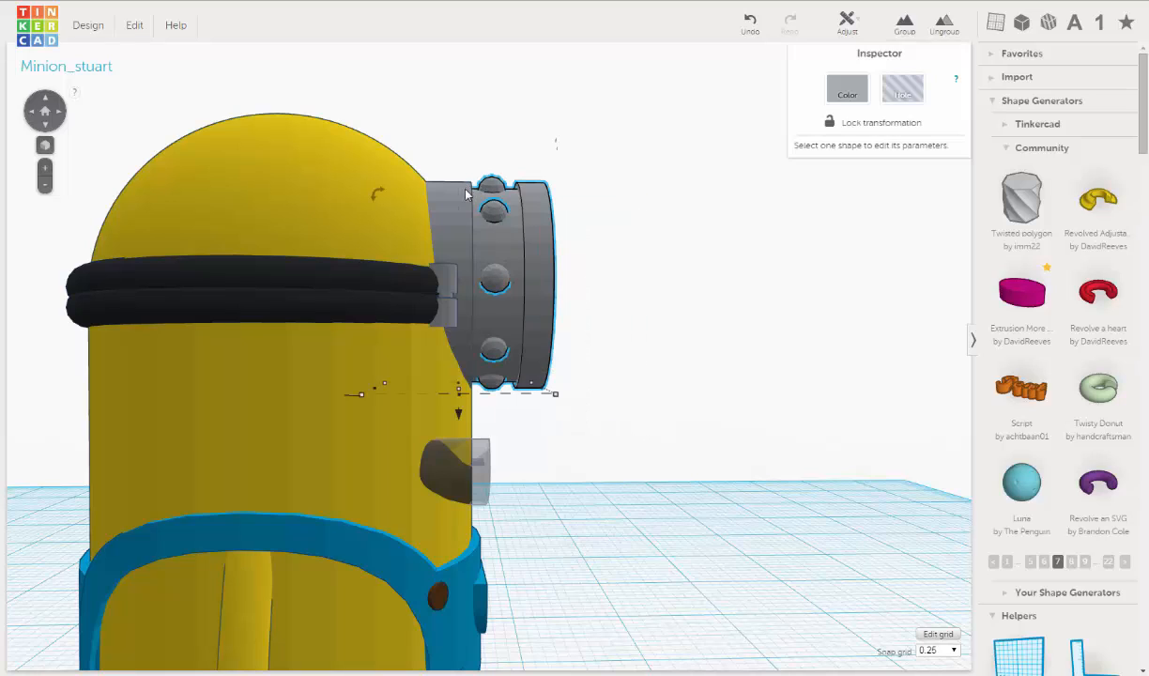
left_click(463, 197, "shift")
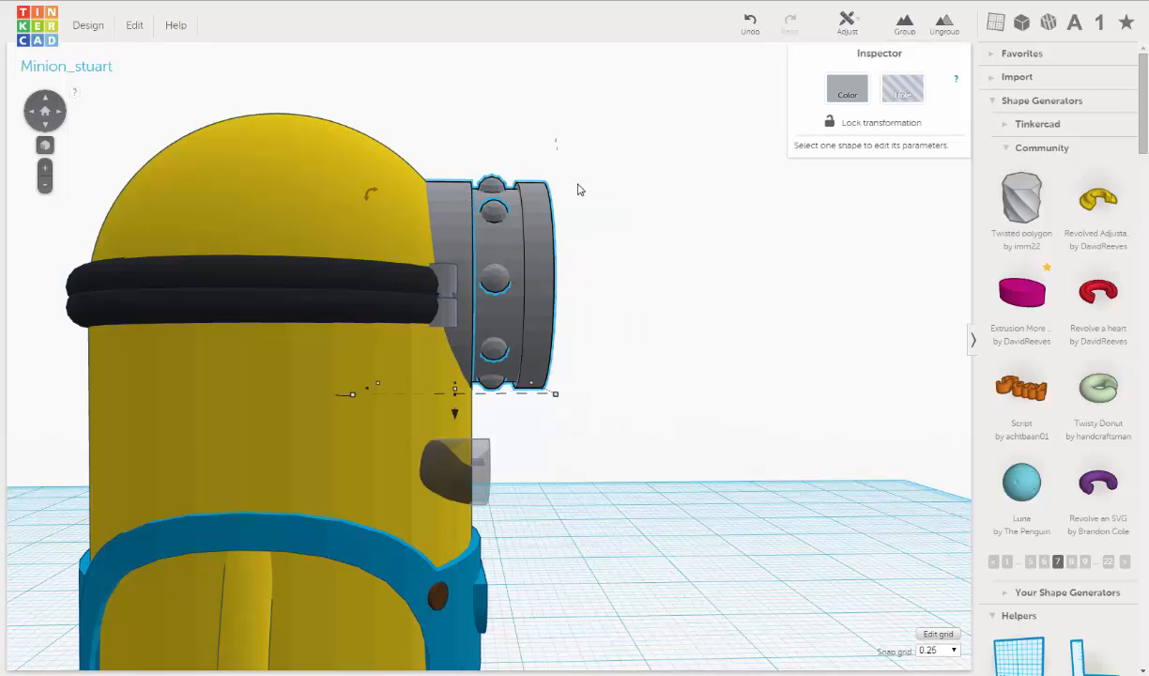
right_click_drag(477, 357, 558, 294)
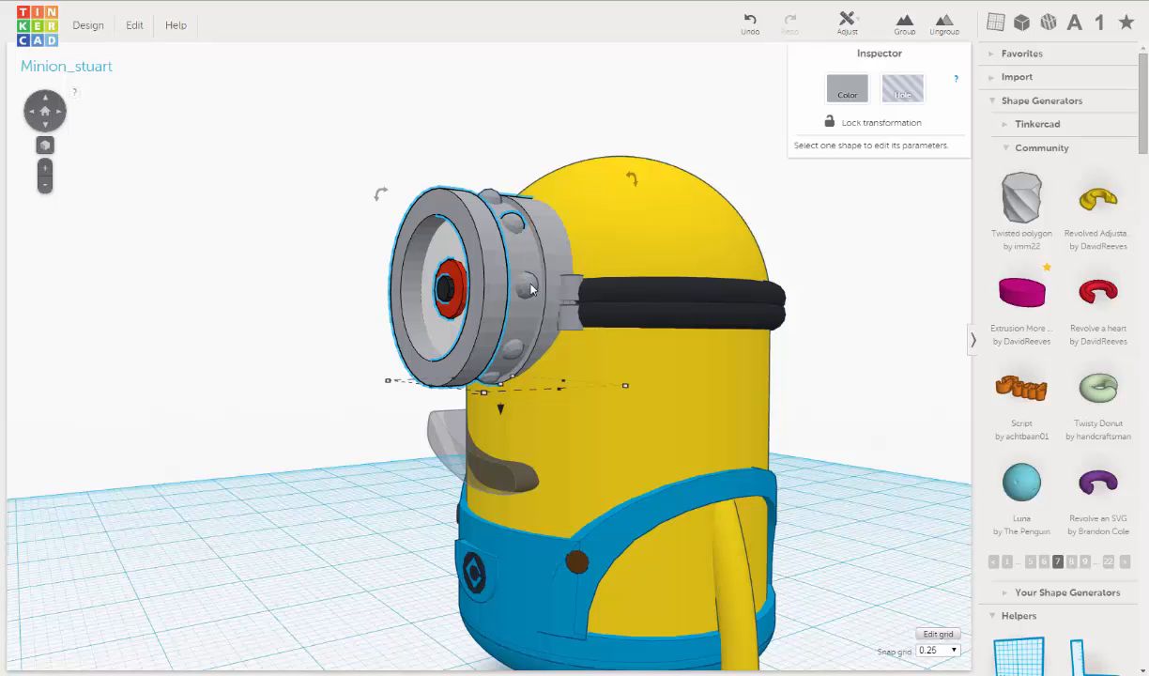
left_click(492, 198, "shift")
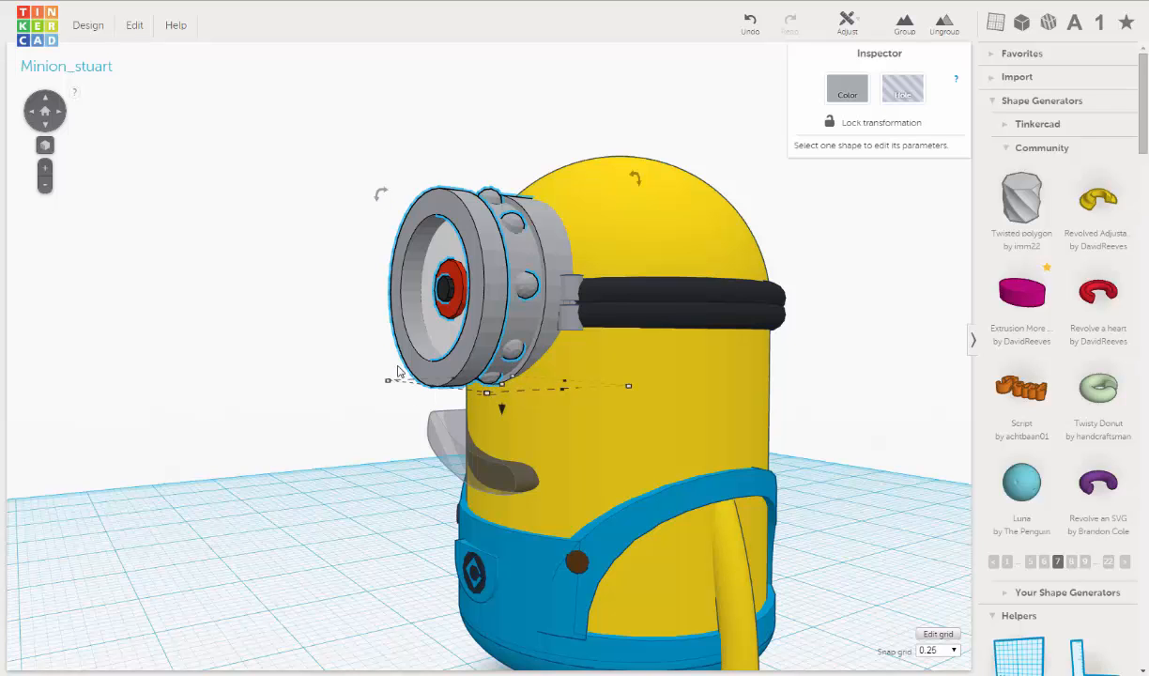
right_click_drag(590, 267, 221, 324)
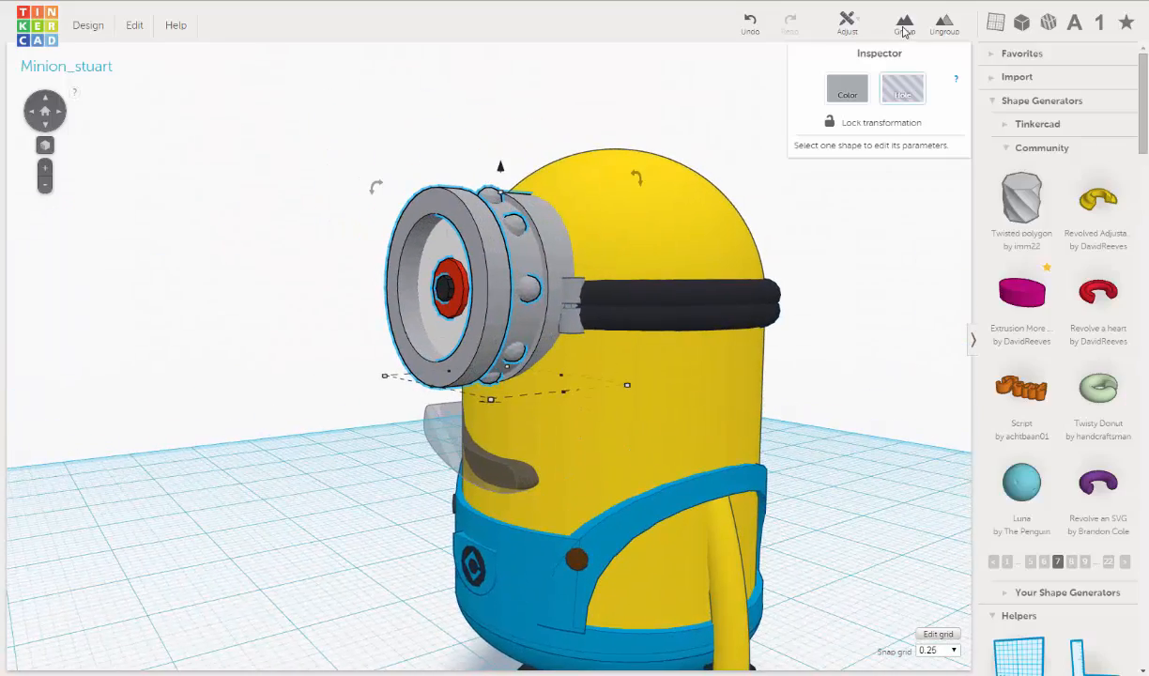
left_click(902, 26)
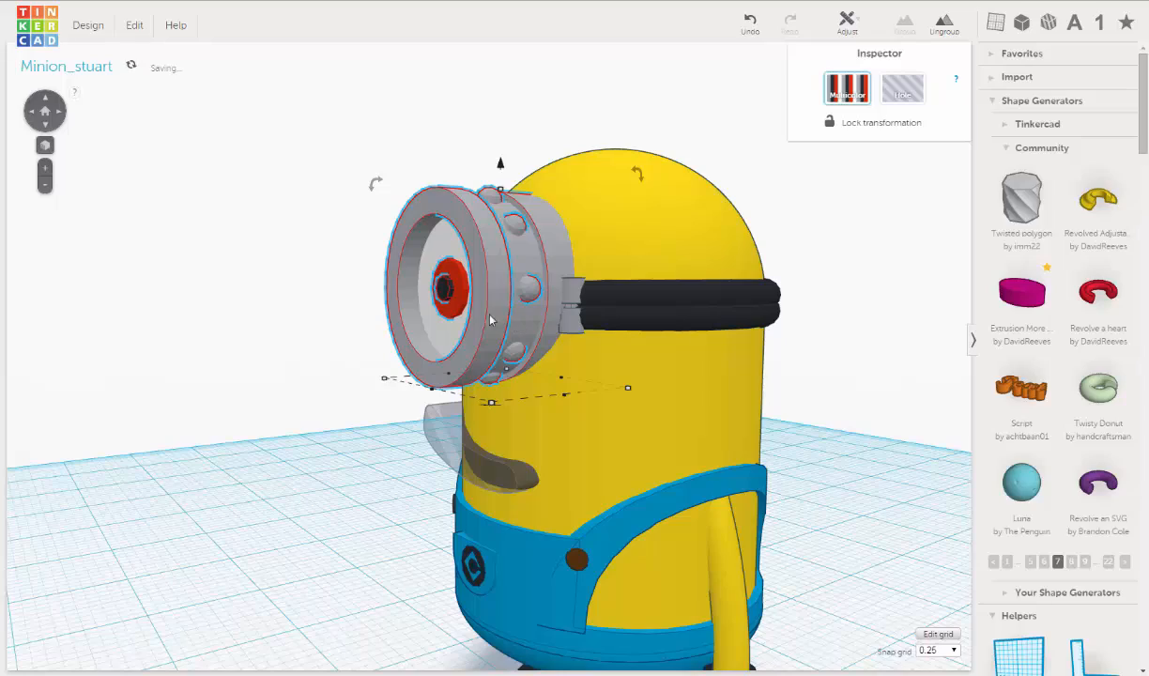
Step: Shift the grouped goggle 0.5 mm forward, away from the Minion's face, and deselect it
right_click_drag(490, 320, 771, 301)
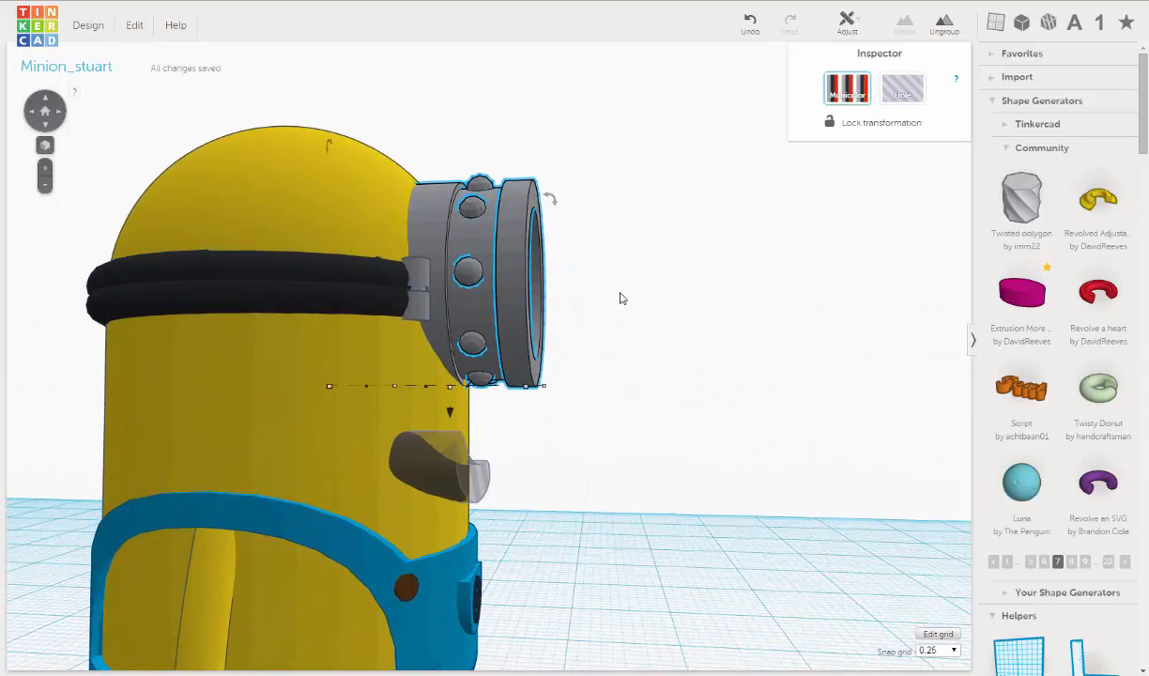
right_click_drag(661, 302, 670, 309)
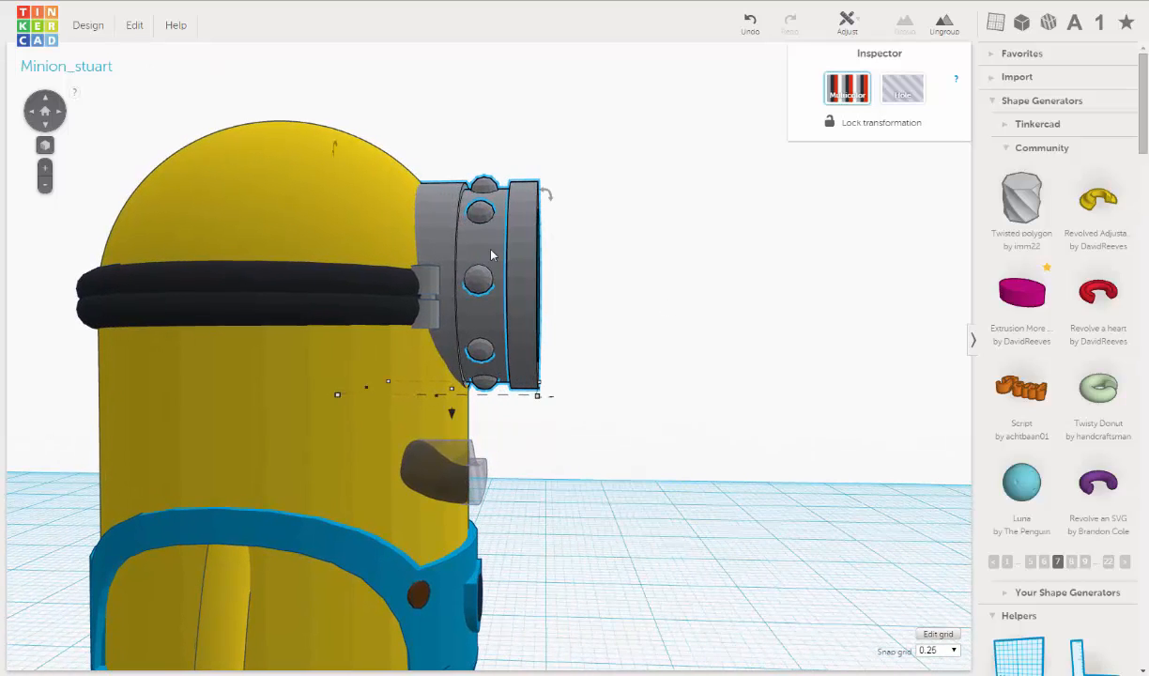
key("Right")
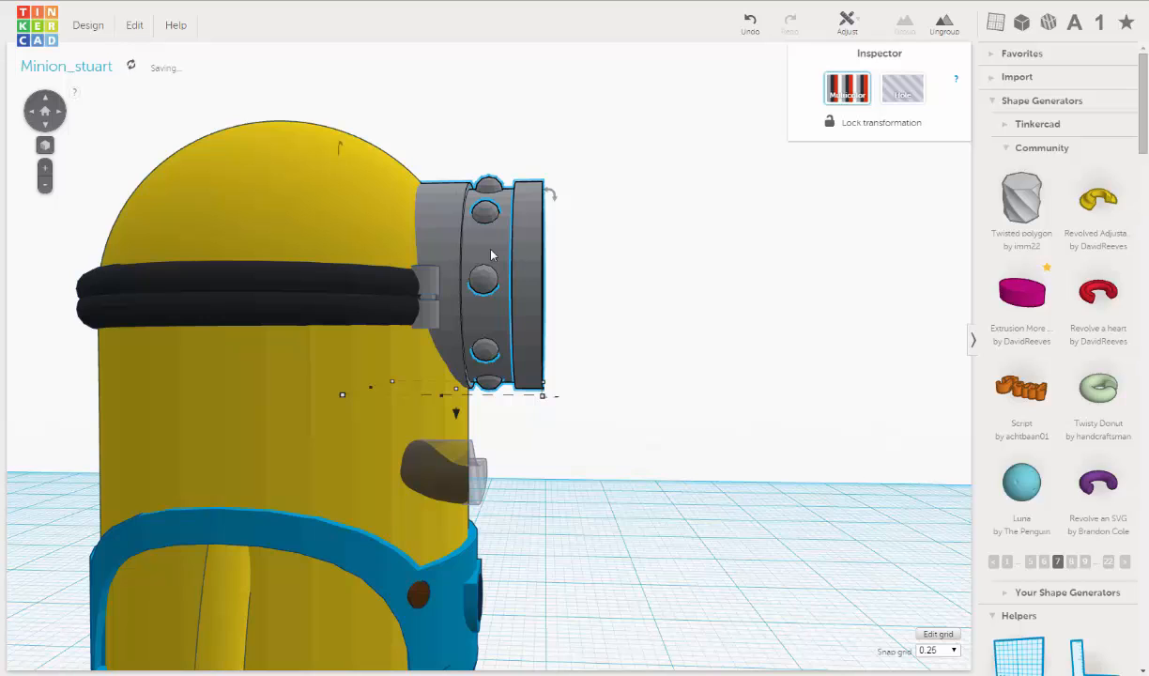
key("Right")
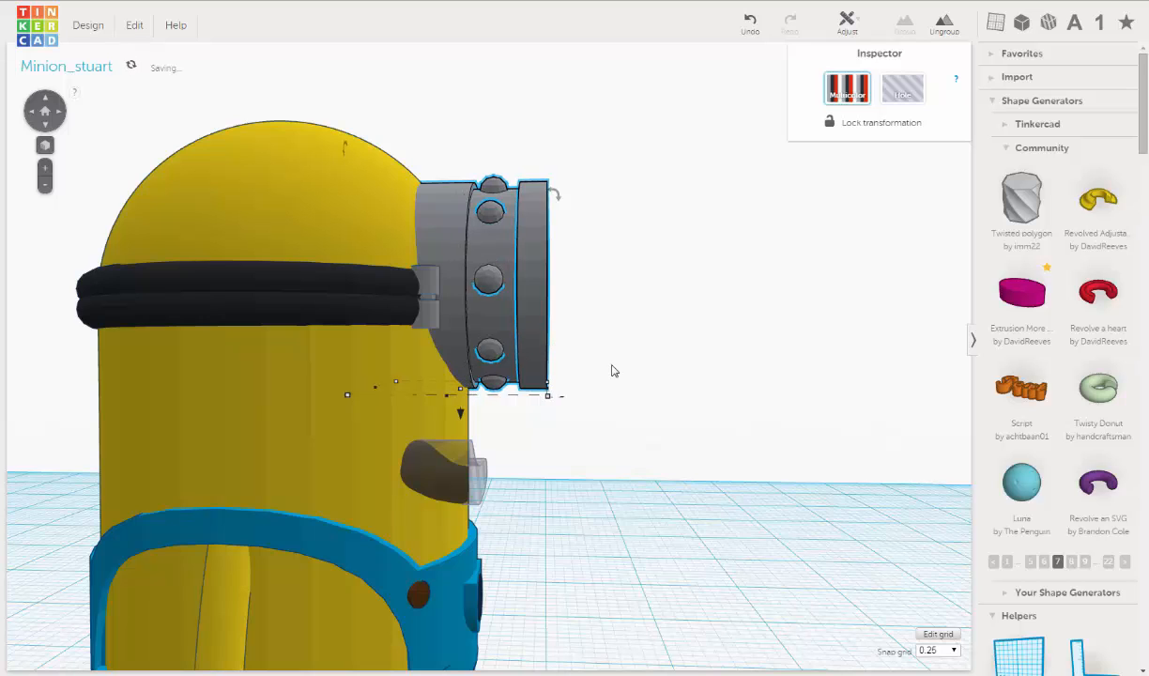
left_click(629, 385)
Step: Examine the whole Minion from the front and at an angle to check the goggle and mouth placement
mouse_move(437, 359)
right_mouse_down()
mouse_move(282, 371)
mouse_move(139, 348)
mouse_move(141, 369)
mouse_move(172, 397)
mouse_move(326, 364)
mouse_move(417, 361)
mouse_move(425, 375)
right_mouse_up()
scroll(426, 374, "down", 5)
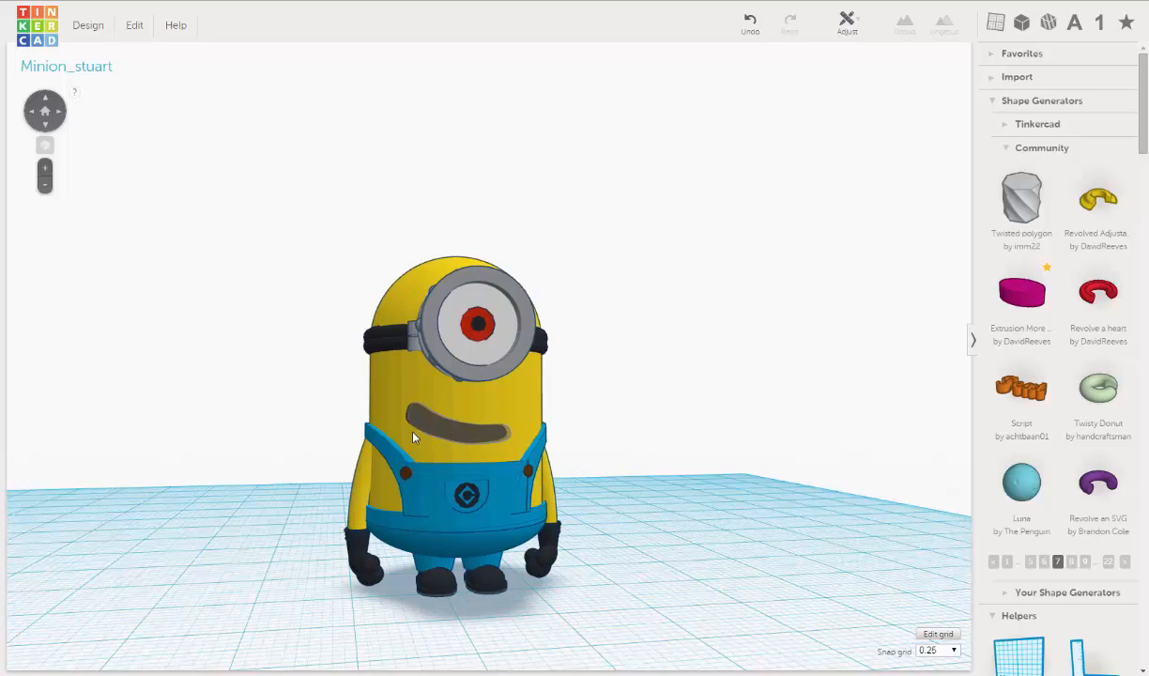
scroll(441, 411, "up", 3)
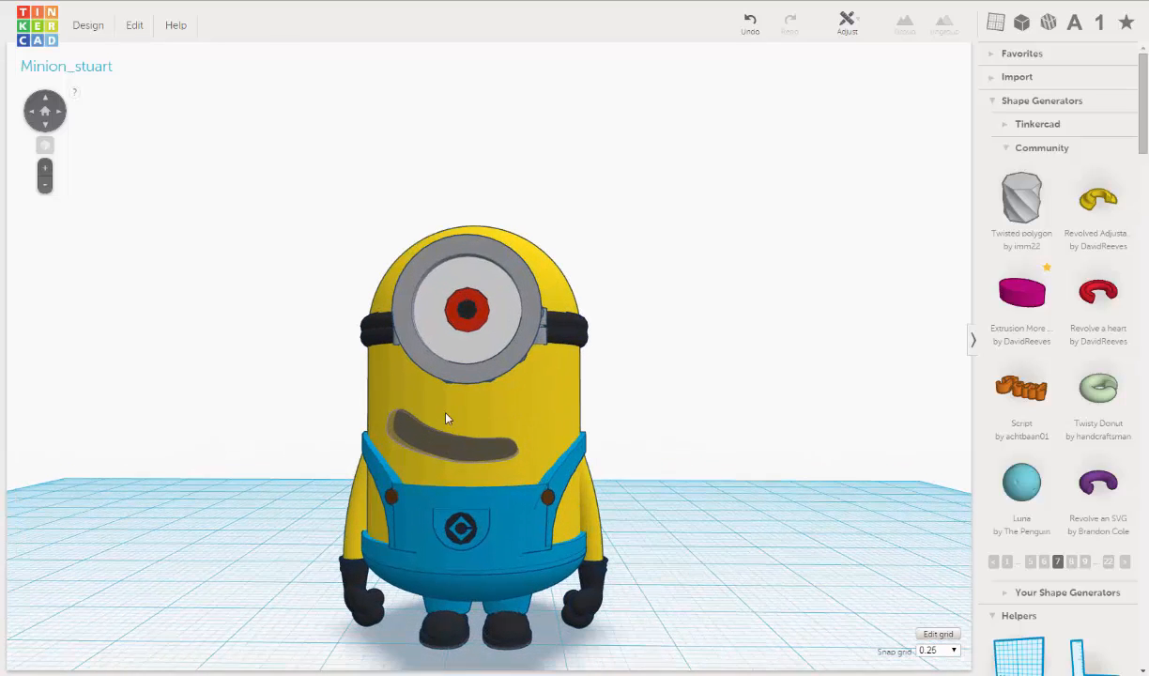
right_click_drag(457, 412, 458, 419)
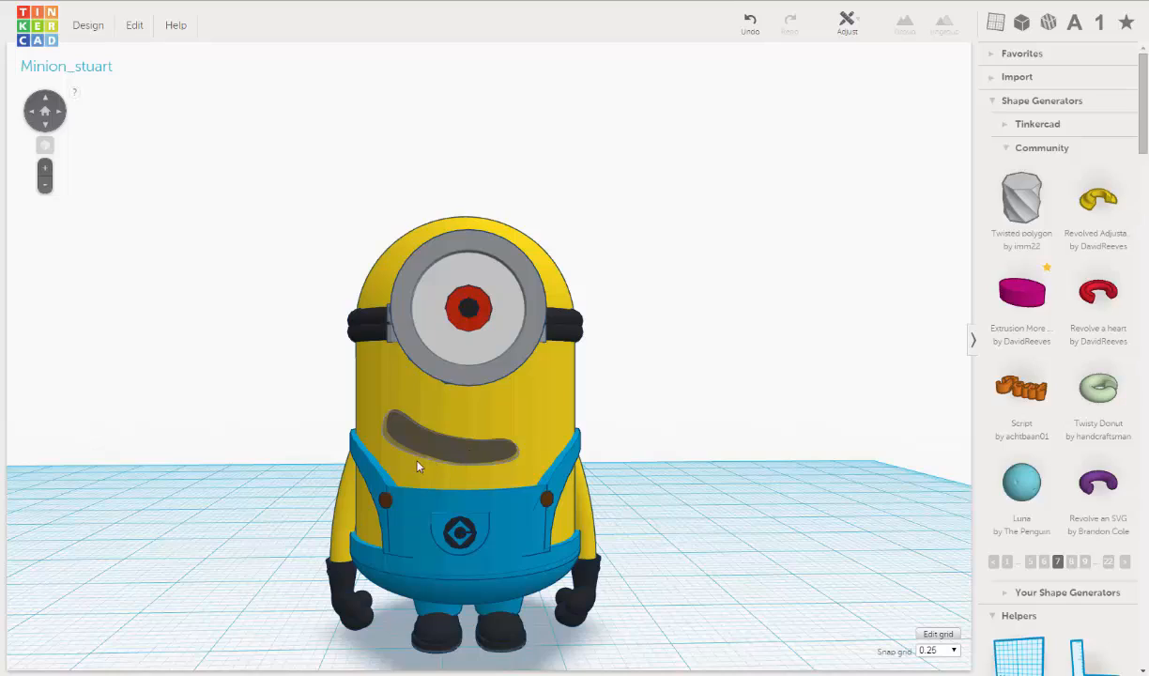
right_click_drag(418, 467, 496, 472)
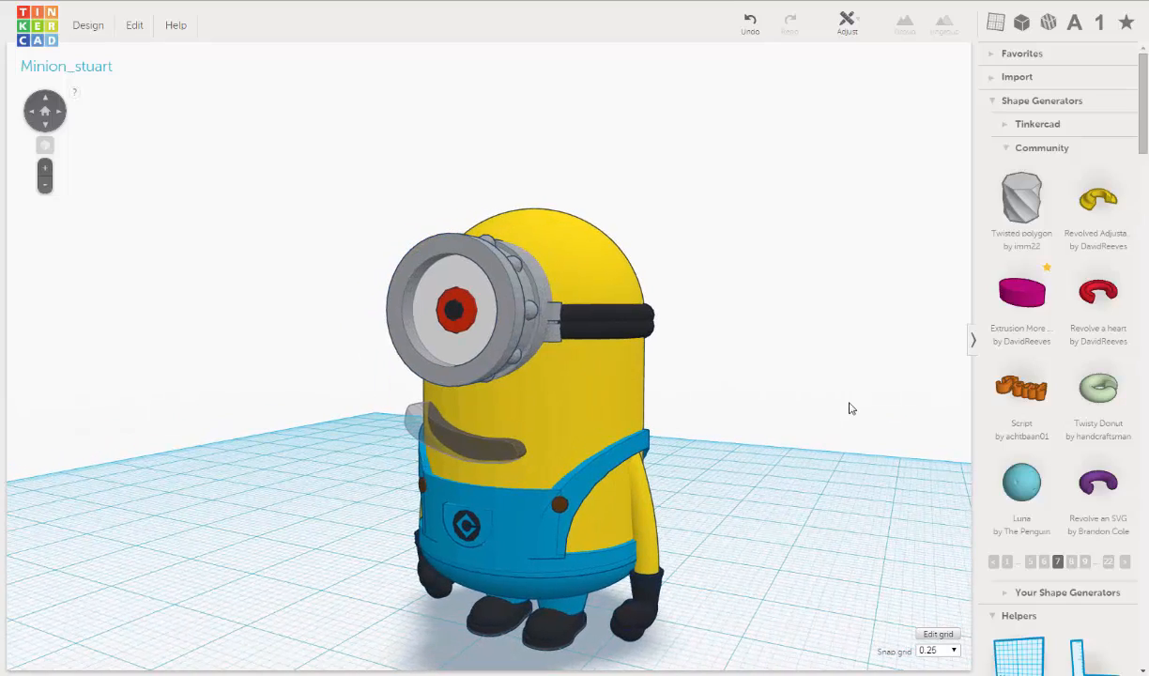